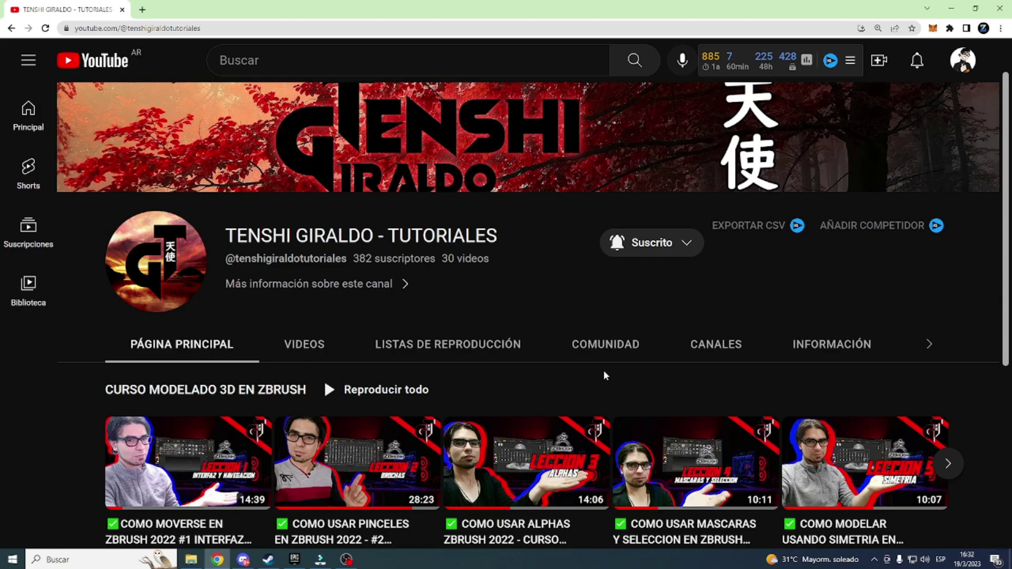
# - Scroll through the TENSHI GIRALDO - TUTORIALES channel's Videos list
pyautogui.scroll(-2, 603, 372)
pyautogui.moveTo(801, 371)
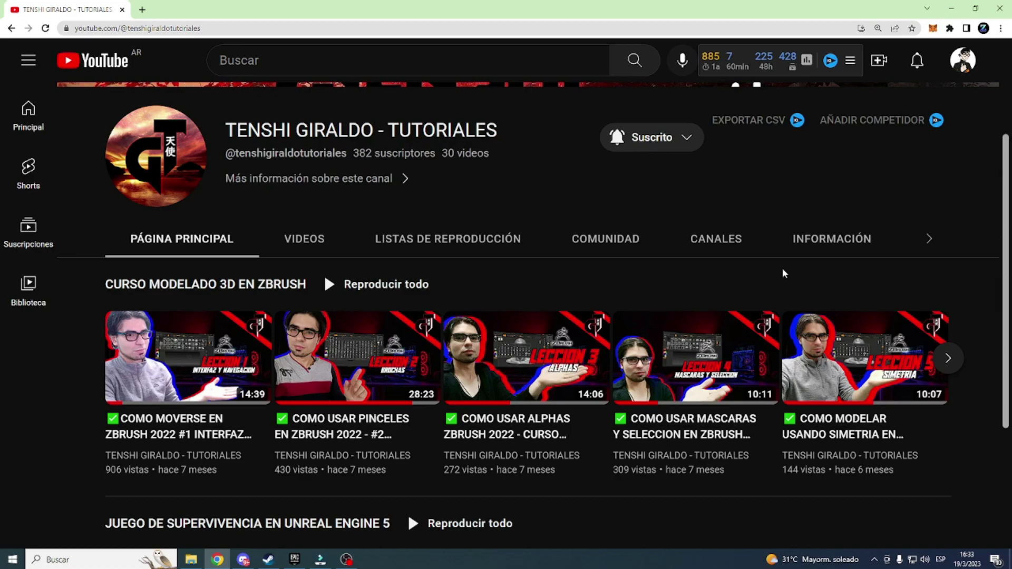
pyautogui.scroll(2, 782, 273)
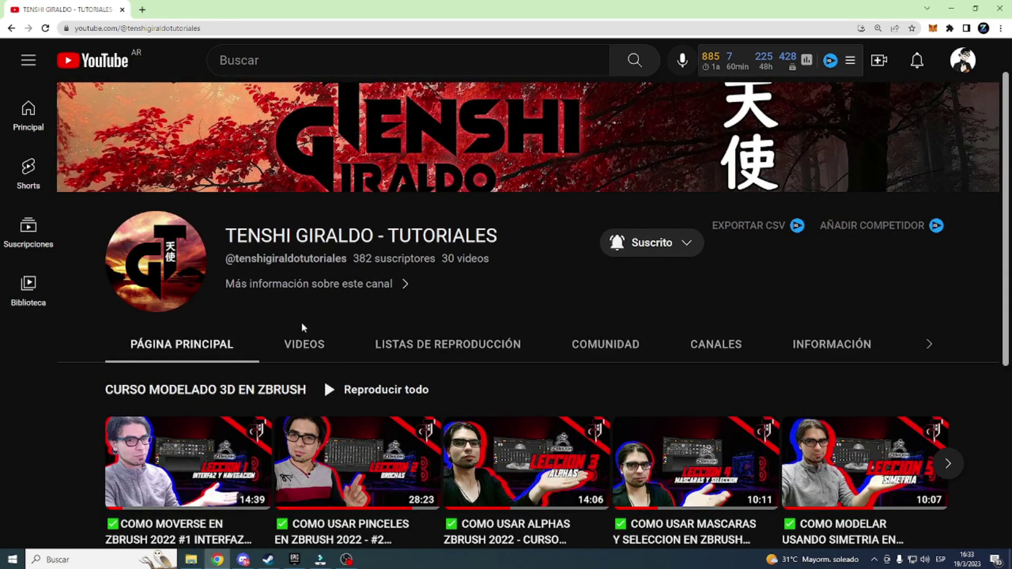
pyautogui.scroll(-2, 302, 326)
pyautogui.click(289, 241)
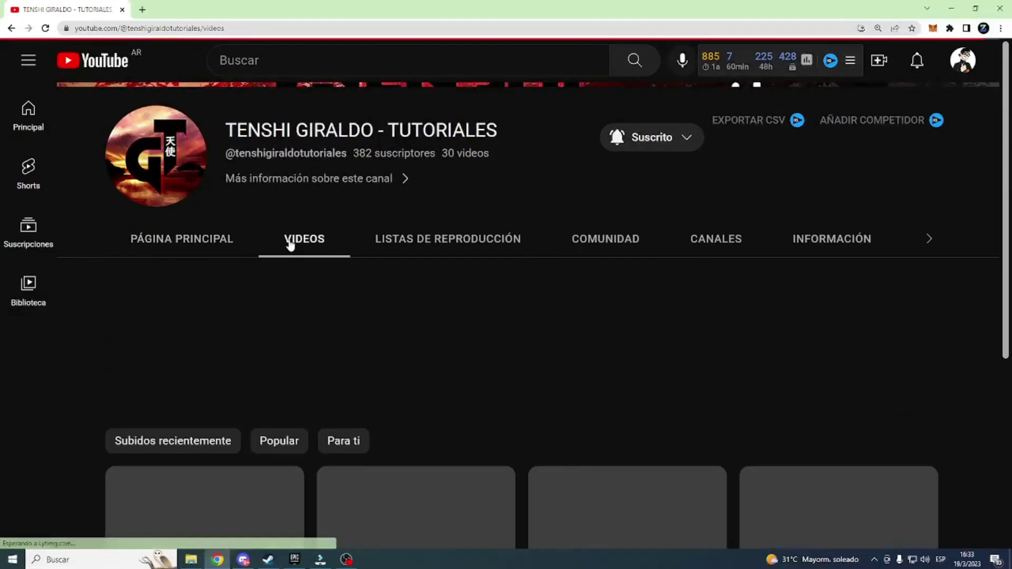
pyautogui.scroll(-3, 558, 479)
pyautogui.scroll(-3, 558, 479)
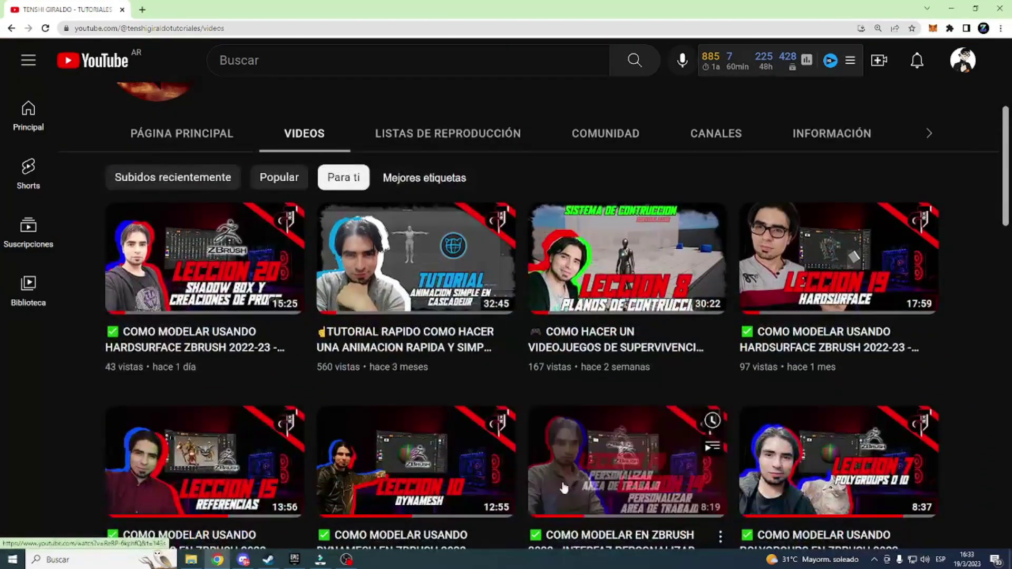
pyautogui.moveTo(600, 205)
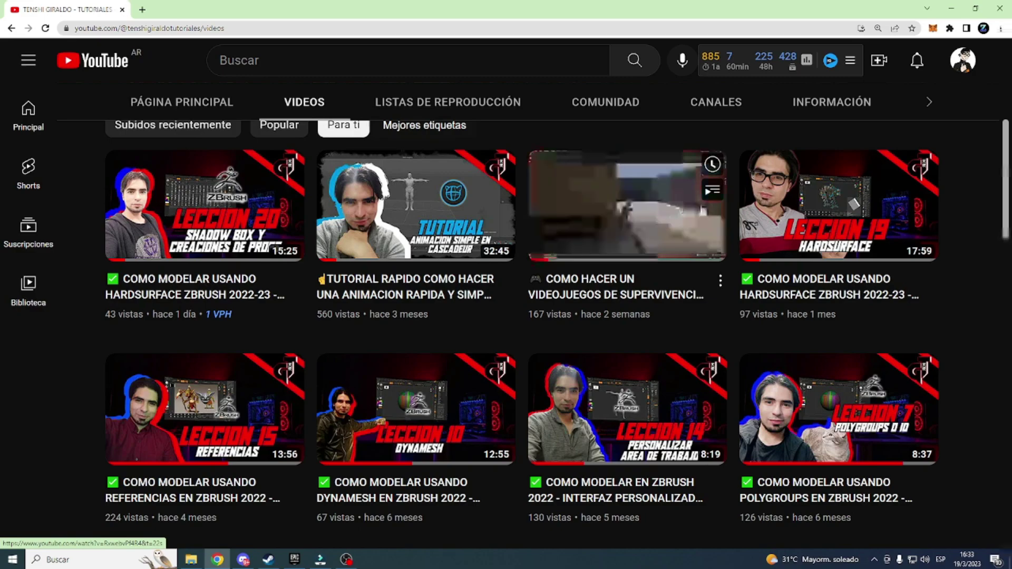
pyautogui.moveTo(809, 227)
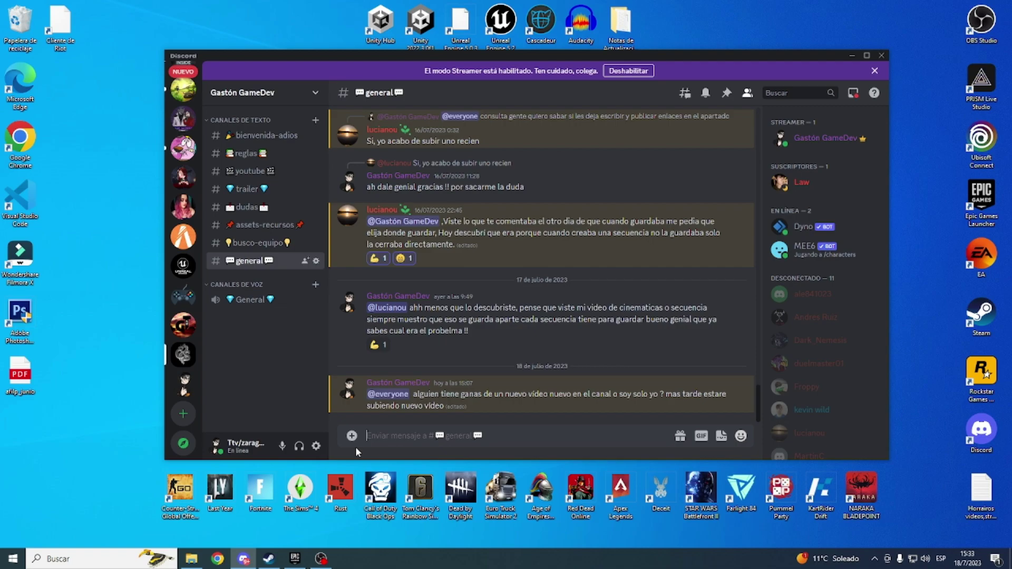
# - Glance at #busco-equipo, then switch to the #assets-recursos channel
pyautogui.click(269, 250)
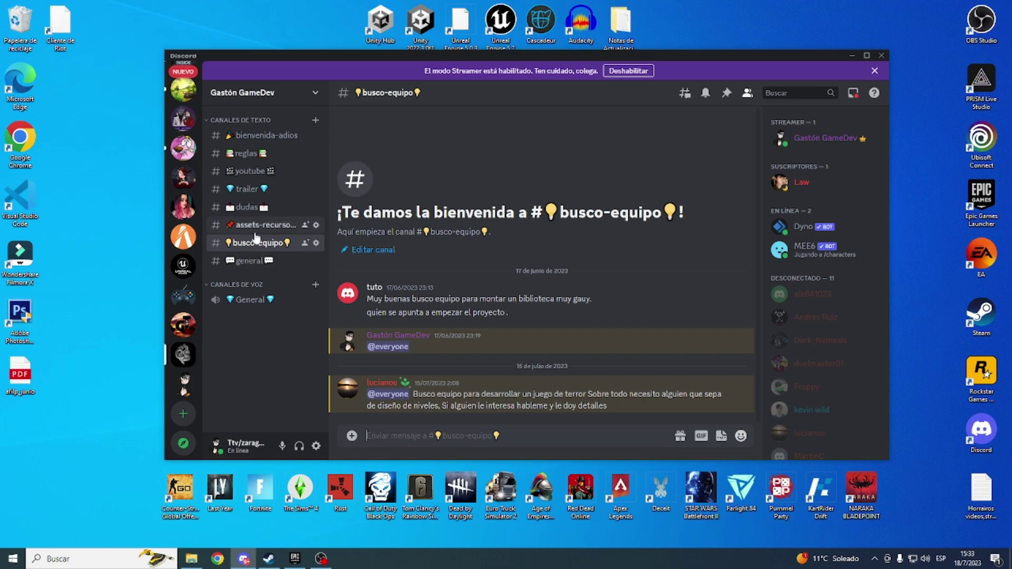
pyautogui.click(270, 231)
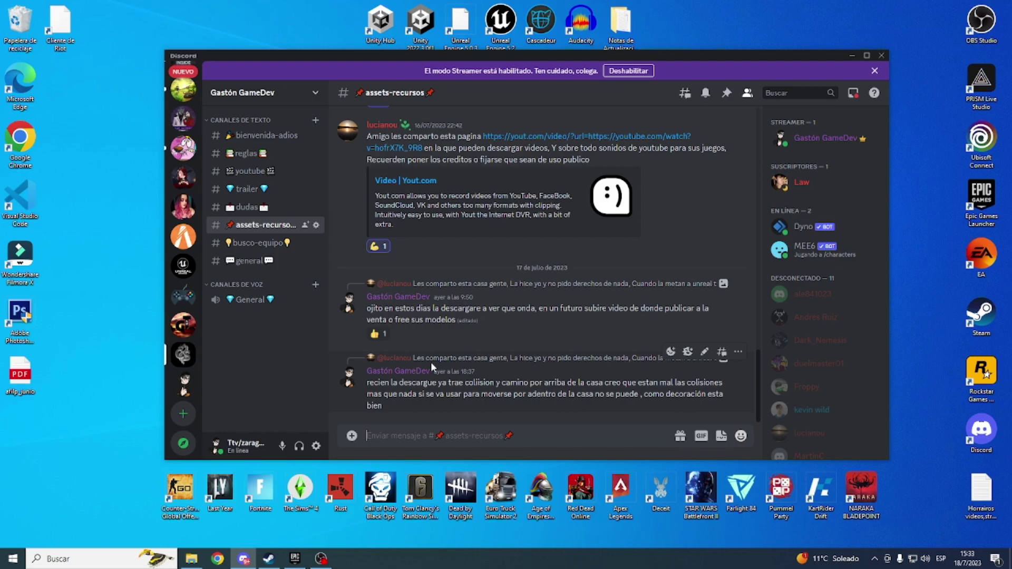
# - Scroll through the #assets-recursos messages
pyautogui.scroll(5, 431, 362)
pyautogui.scroll(2, 431, 364)
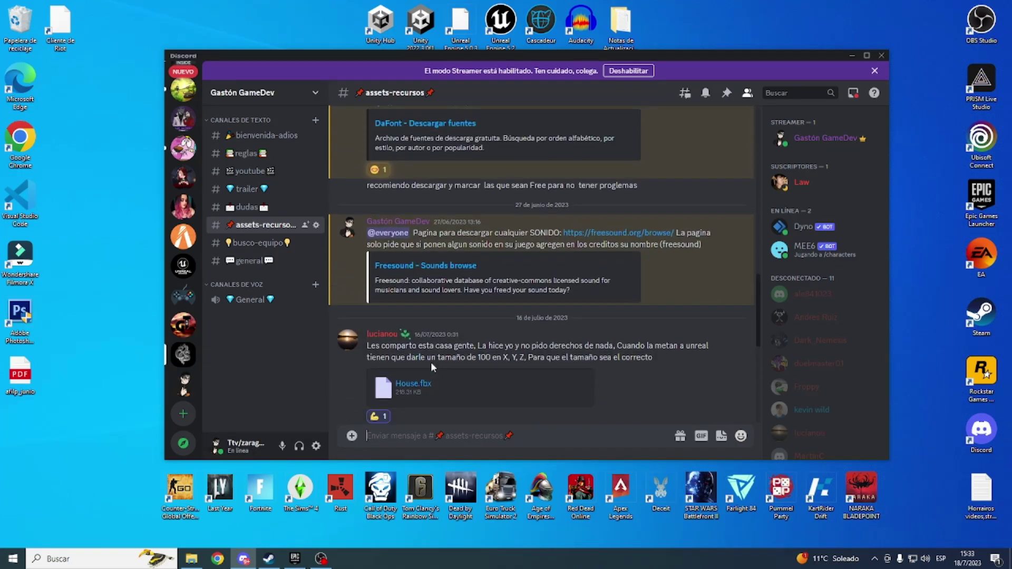
pyautogui.scroll(3, 431, 364)
pyautogui.scroll(1, 429, 363)
pyautogui.scroll(3, 429, 367)
pyautogui.scroll(3, 429, 367)
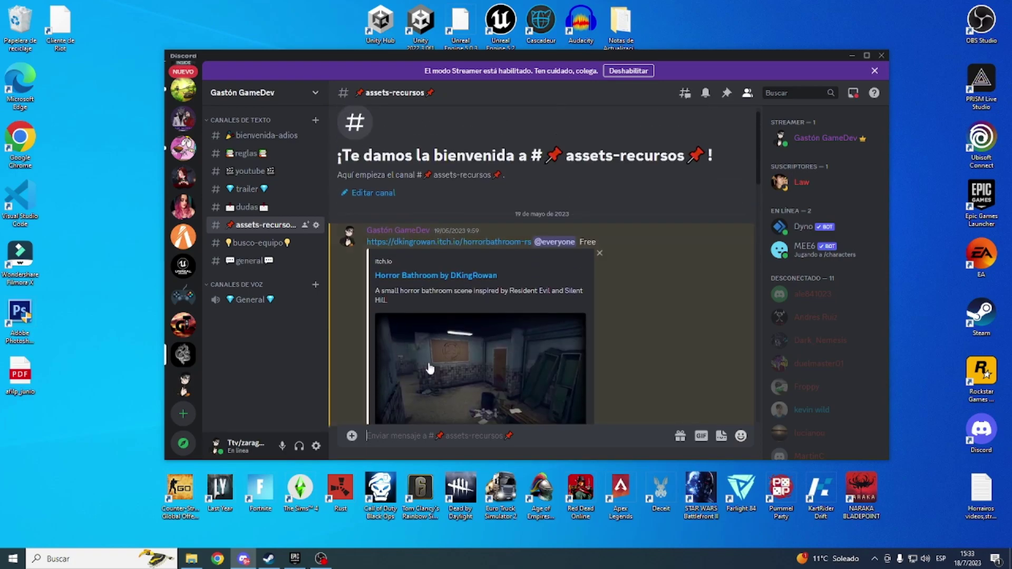
pyautogui.scroll(-5, 426, 364)
pyautogui.scroll(-1, 425, 363)
pyautogui.scroll(-4, 426, 367)
pyautogui.scroll(-2, 425, 362)
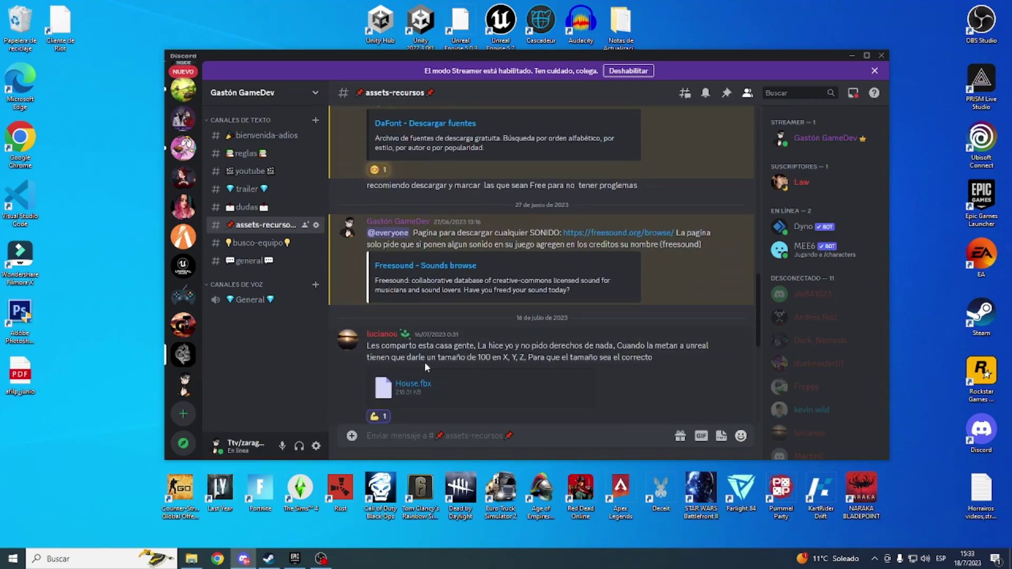
pyautogui.scroll(-4, 425, 362)
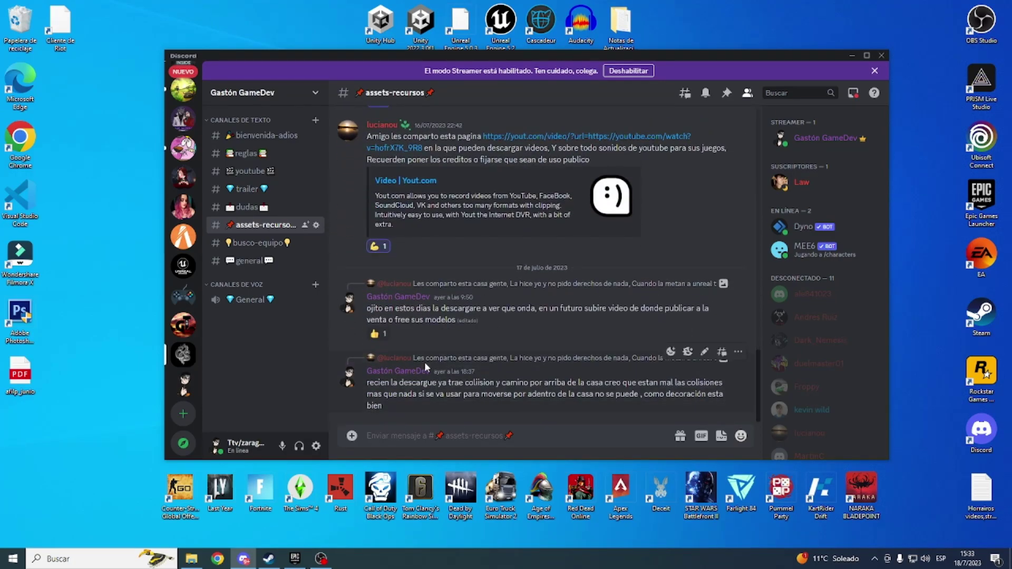
# - Open #dudas and scroll through its messages
pyautogui.click(230, 211)
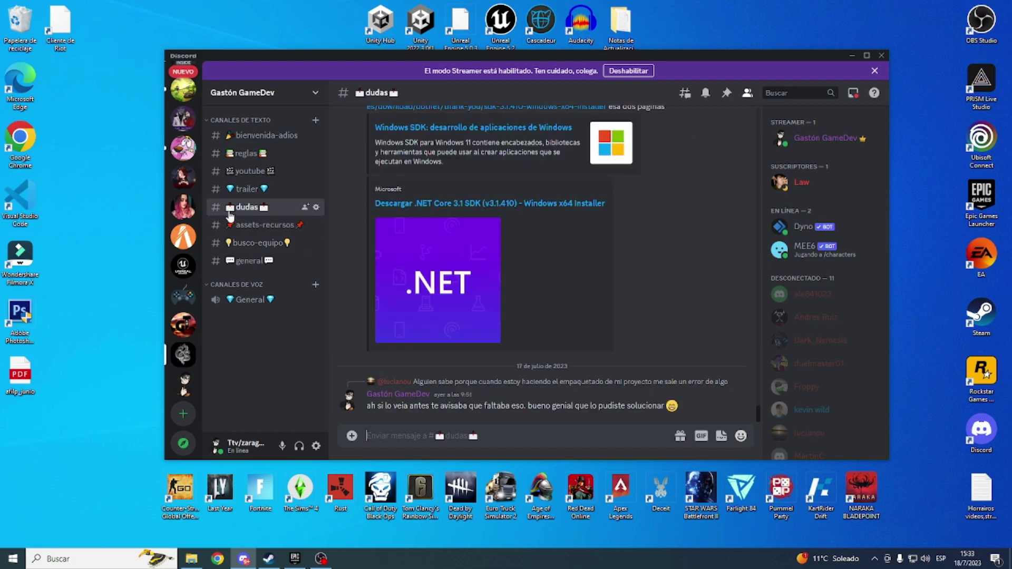
pyautogui.scroll(5, 432, 384)
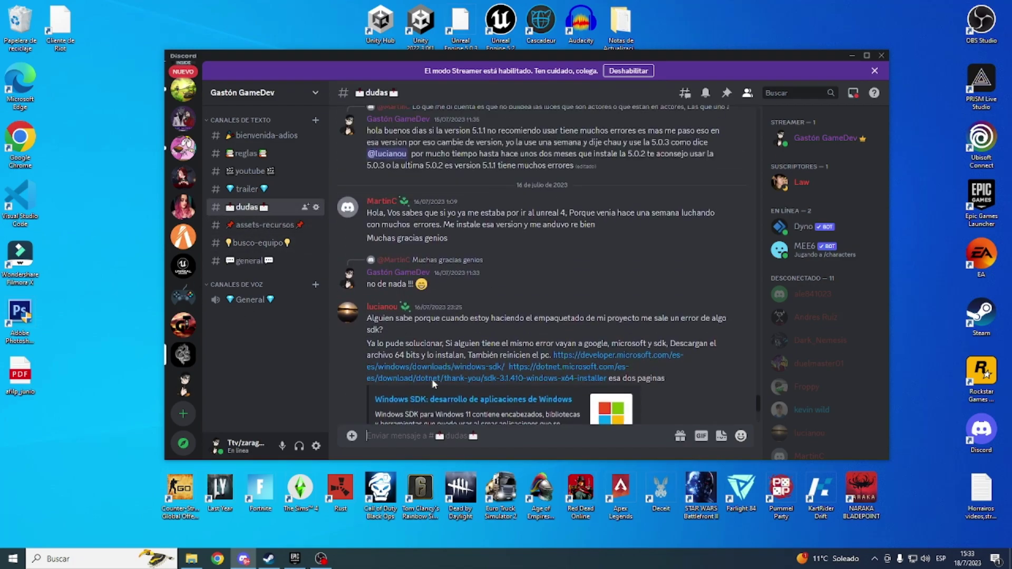
pyautogui.scroll(5, 433, 385)
pyautogui.scroll(2, 433, 384)
pyautogui.scroll(2, 433, 384)
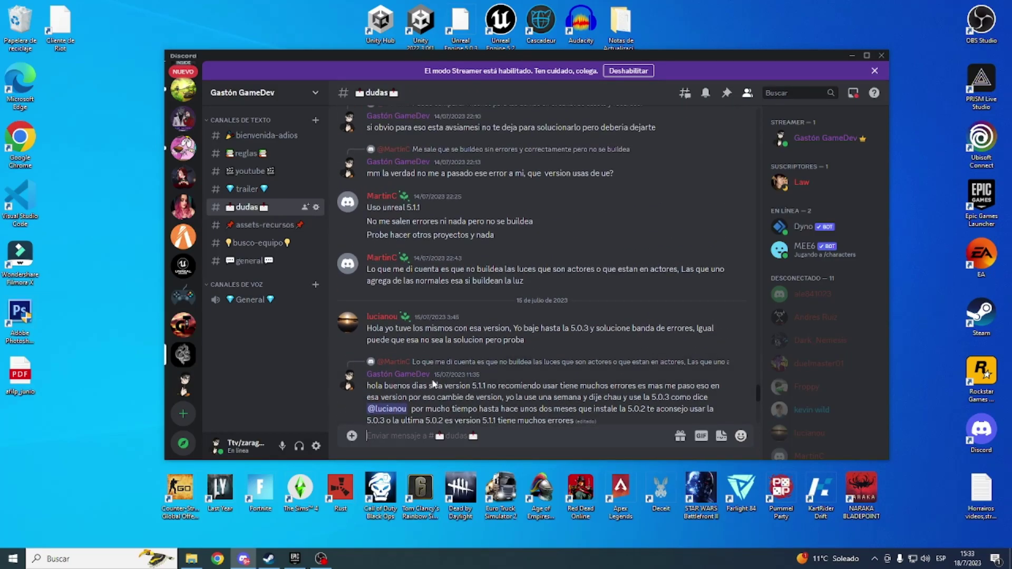
pyautogui.scroll(2, 434, 384)
pyautogui.scroll(1, 433, 384)
pyautogui.scroll(2, 433, 384)
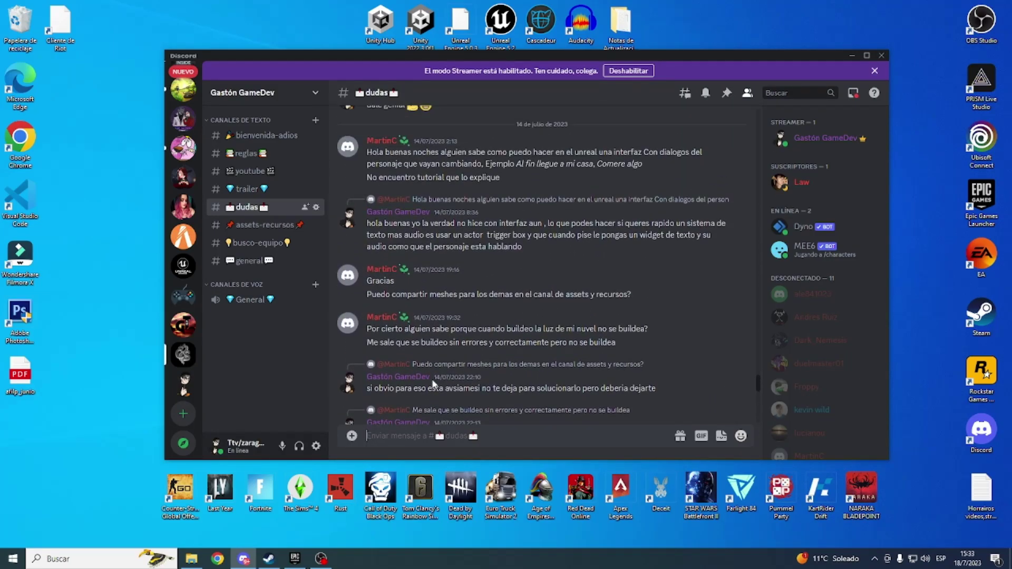
pyautogui.scroll(1, 433, 385)
pyautogui.scroll(1, 432, 384)
pyautogui.scroll(-5, 431, 378)
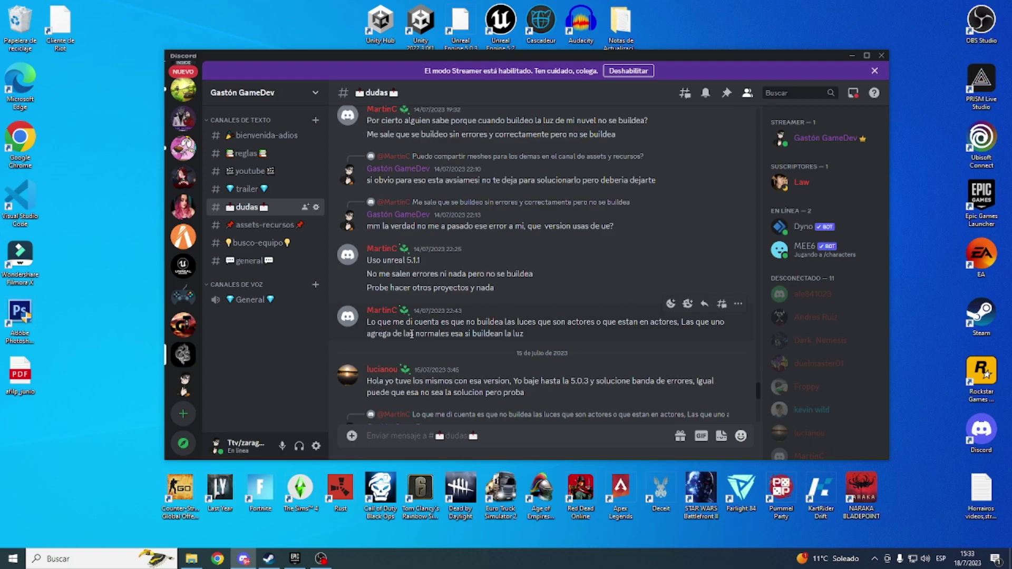
pyautogui.scroll(-1, 411, 334)
pyautogui.scroll(-1, 411, 333)
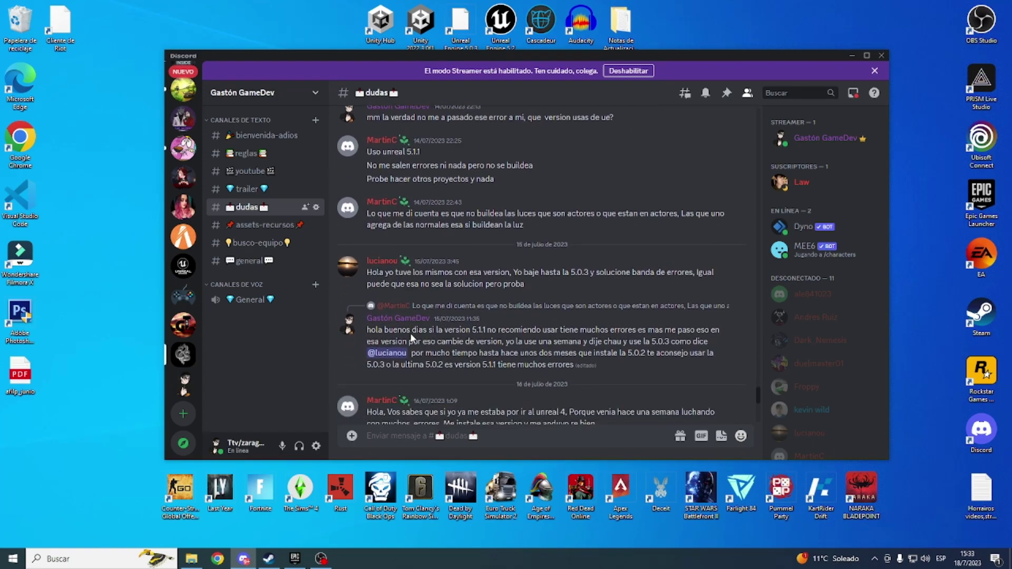
pyautogui.scroll(-1, 411, 334)
pyautogui.scroll(-3, 411, 337)
pyautogui.scroll(-2, 411, 337)
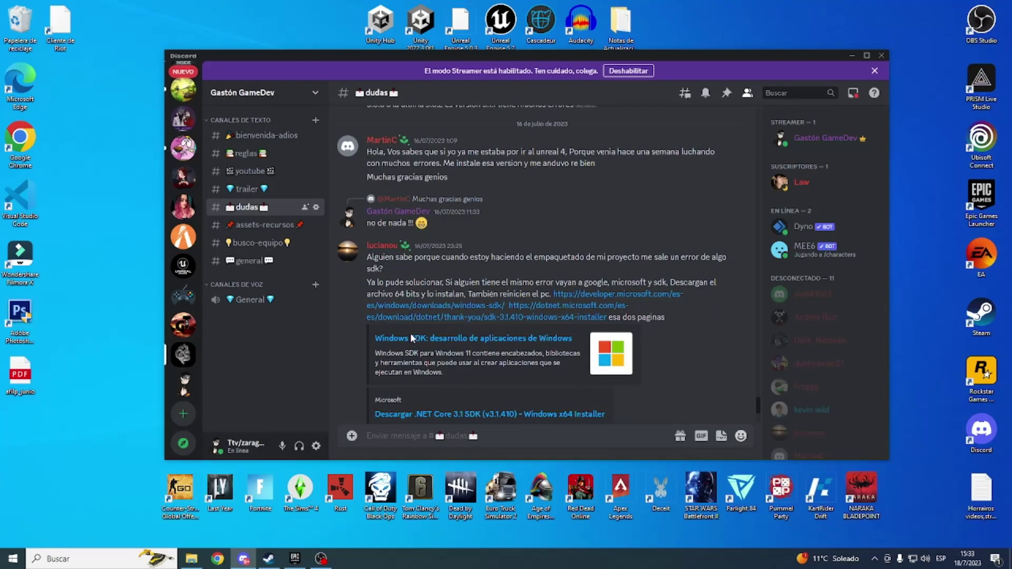
pyautogui.scroll(-2, 411, 337)
pyautogui.scroll(-2, 411, 337)
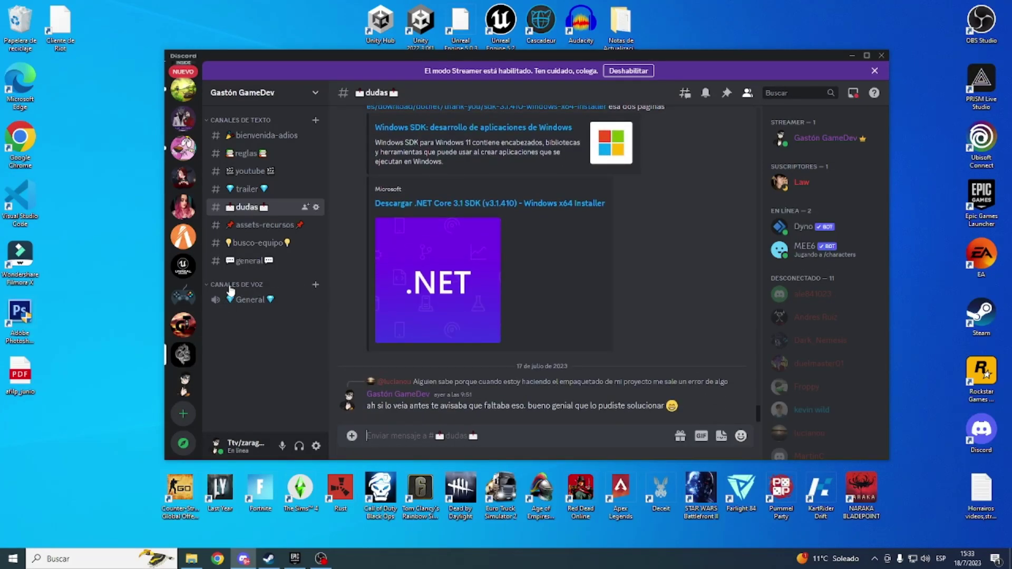
# - Check #trailer and #youtube, then return to #general
pyautogui.click(262, 190)
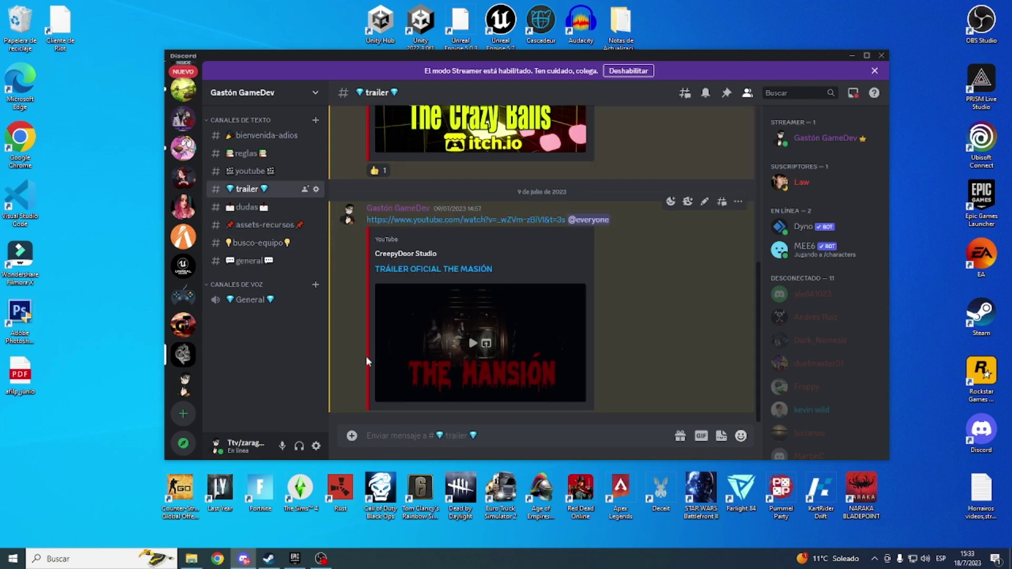
pyautogui.click(257, 176)
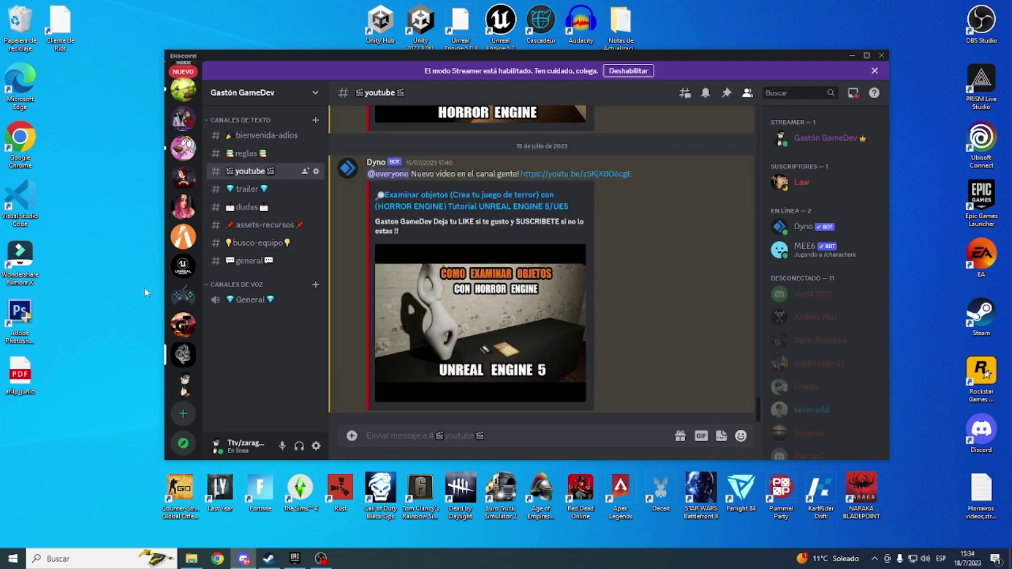
pyautogui.click(246, 261)
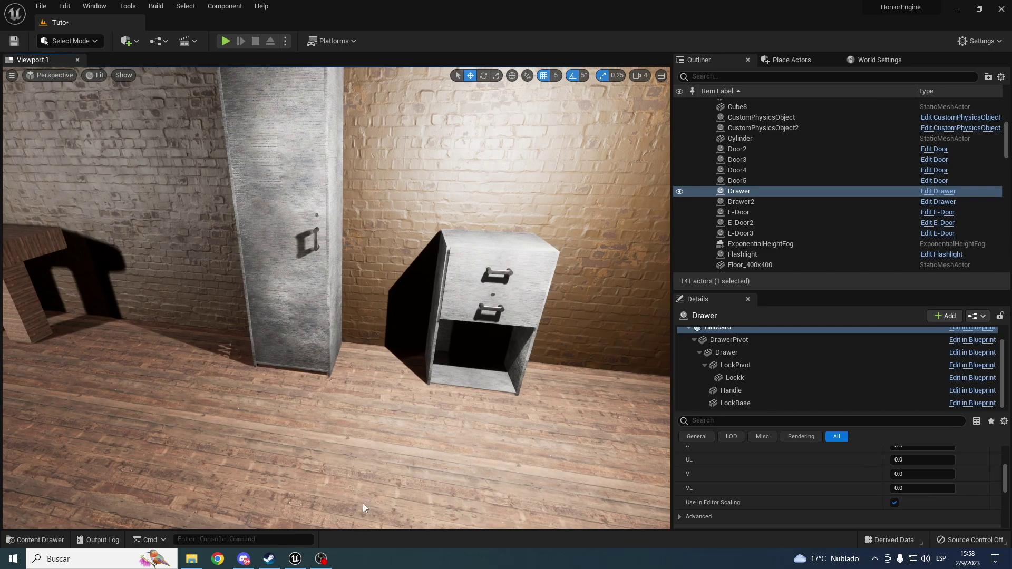
# - Fly to the tall cabinet, select it, and open the Content Drawer at UsableAssets
pyautogui.moveTo(347, 433); pyautogui.dragTo(369, 421, button='right')
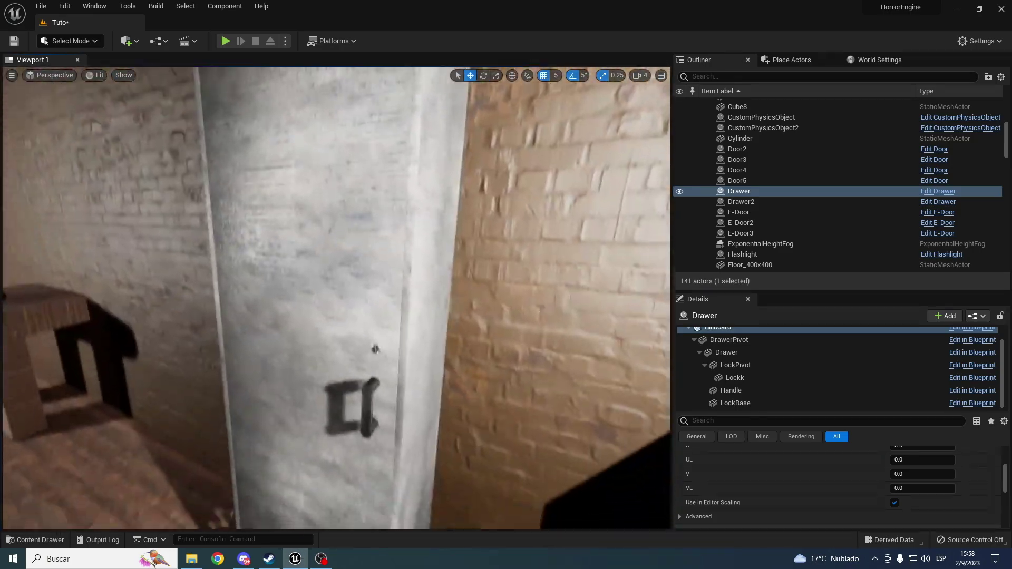
pyautogui.moveTo(369, 421)
pyautogui.mouseDown(button='right')
pyautogui.moveTo(253, 378)
pyautogui.moveTo(295, 369)
pyautogui.mouseUp(button='right')
pyautogui.click(253, 378)
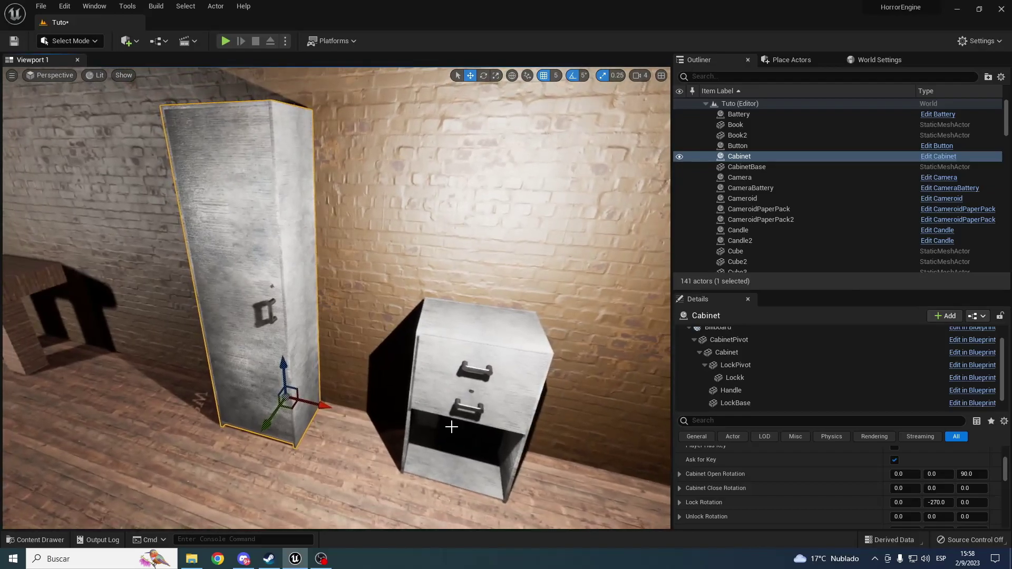
pyautogui.hotkey('ctrl', 'space')
pyautogui.click(372, 431)
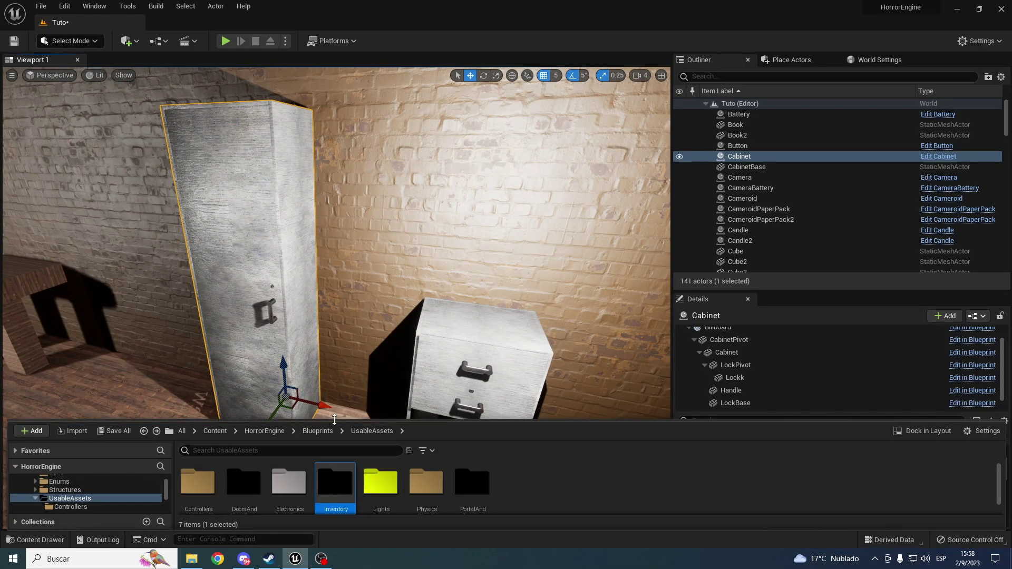
# - Enlarge the Content Drawer and open Blueprints > UsableAssets > DoorsAndFurnitures
pyautogui.moveTo(334, 420); pyautogui.dragTo(335, 363)
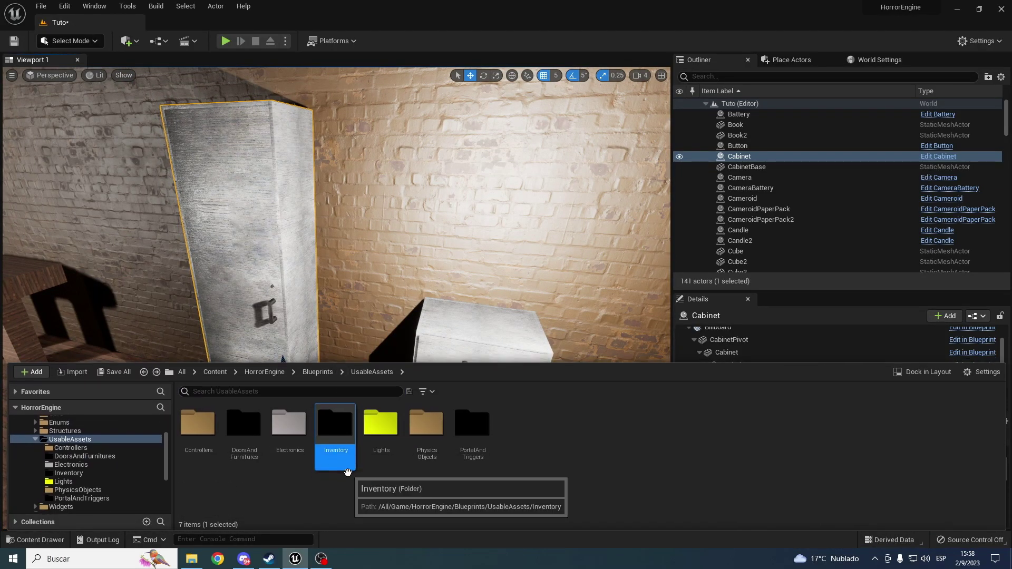
pyautogui.press('BackSpace')
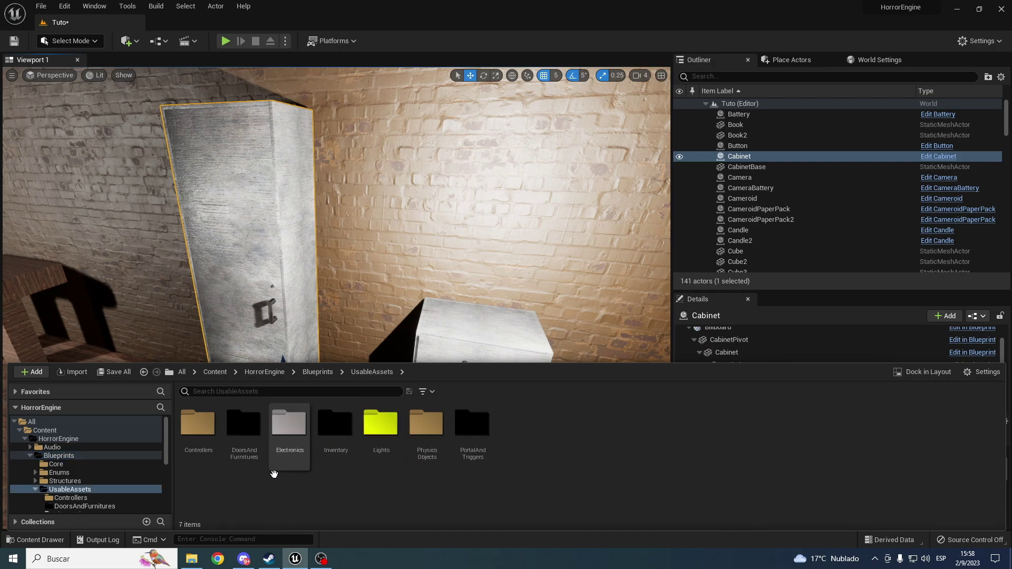
pyautogui.press('BackSpace')
pyautogui.doubleClick(219, 465)
pyautogui.press('BackSpace')
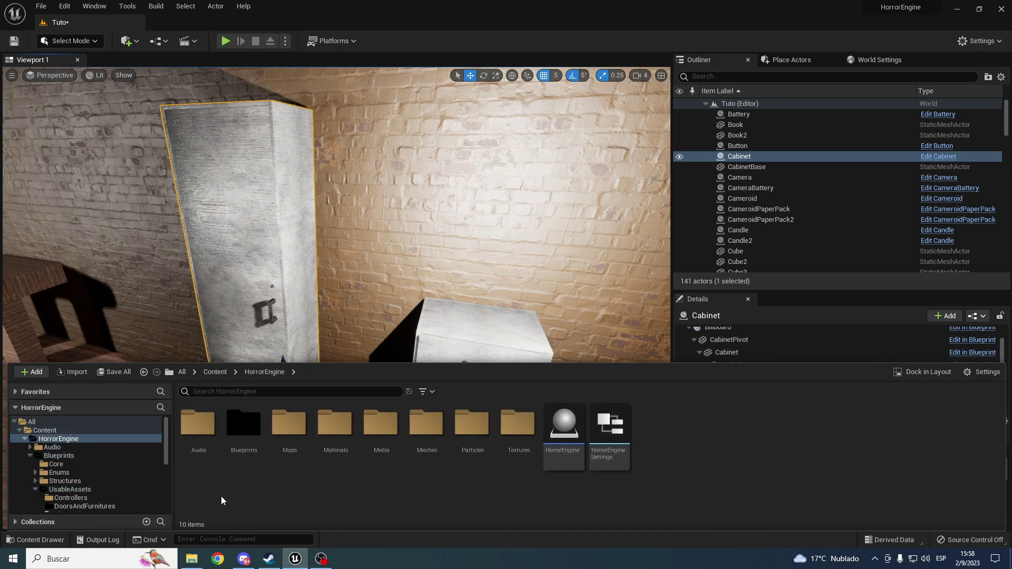
pyautogui.doubleClick(259, 461)
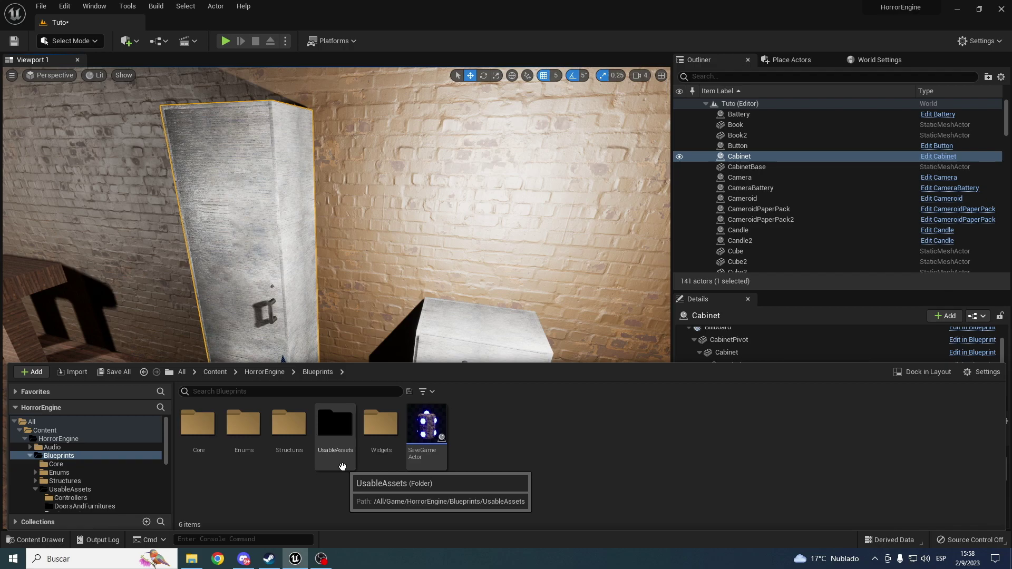
pyautogui.doubleClick(342, 467)
pyautogui.doubleClick(240, 464)
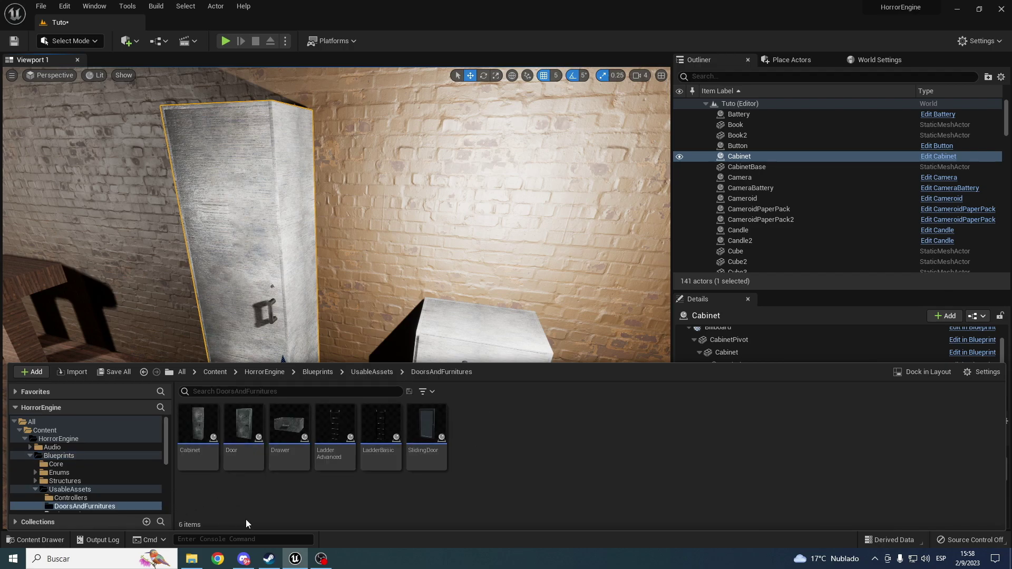
# - Drag a Cabinet and a Drawer into the level beside the existing furniture
pyautogui.click(198, 429)
pyautogui.click(290, 429)
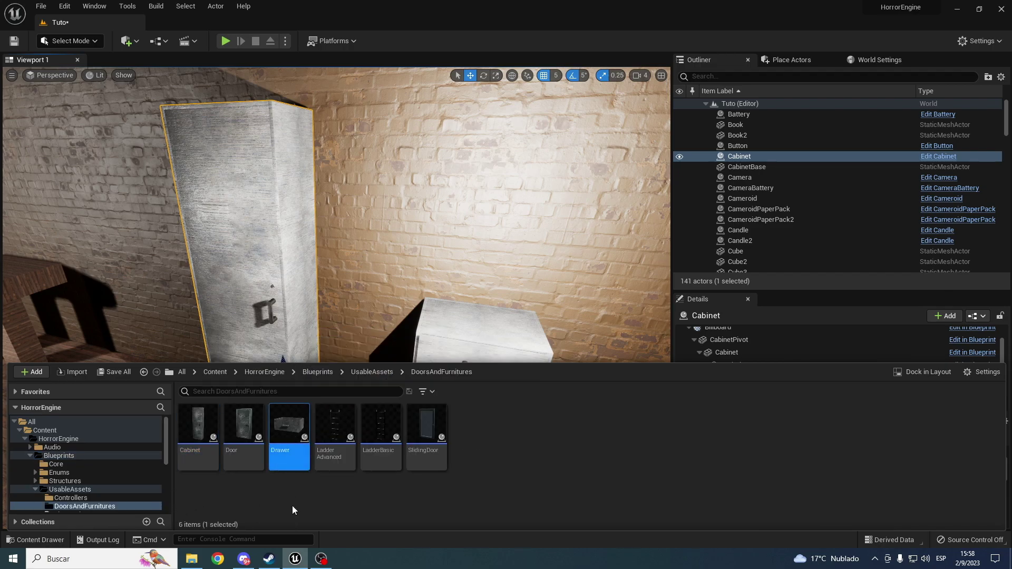
pyautogui.hotkey('ctrl', 'space')
pyautogui.moveTo(182, 420); pyautogui.dragTo(181, 420, button='right')
pyautogui.hotkey('ctrl', 'space')
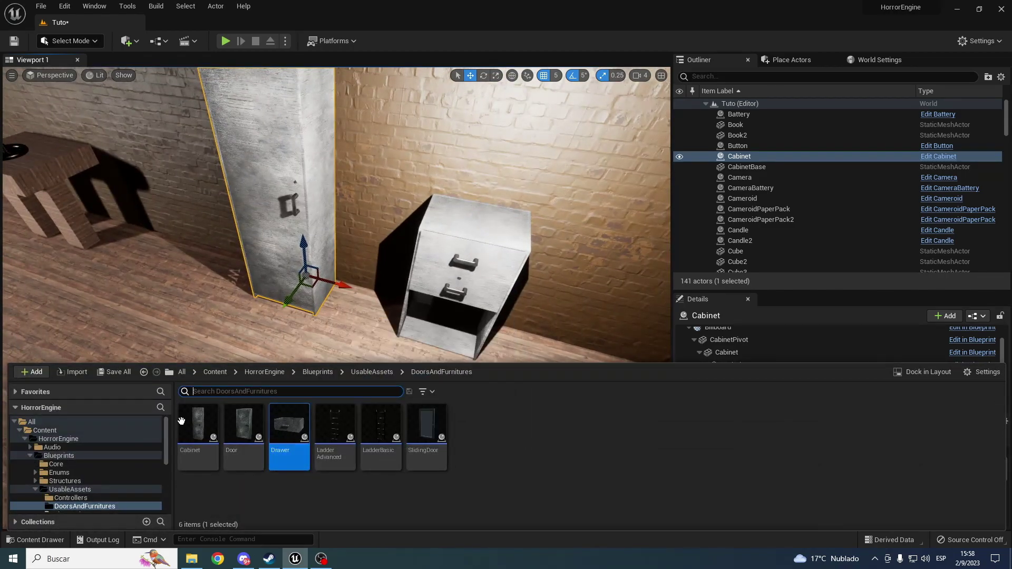
pyautogui.moveTo(206, 438)
pyautogui.mouseDown()
pyautogui.moveTo(239, 349)
pyautogui.moveTo(182, 346)
pyautogui.mouseUp()
pyautogui.hotkey('ctrl', 'space')
pyautogui.moveTo(290, 477)
pyautogui.mouseDown()
pyautogui.moveTo(327, 308)
pyautogui.moveTo(342, 368)
pyautogui.mouseUp()
pyautogui.moveTo(343, 369); pyautogui.dragTo(342, 369, button='right')
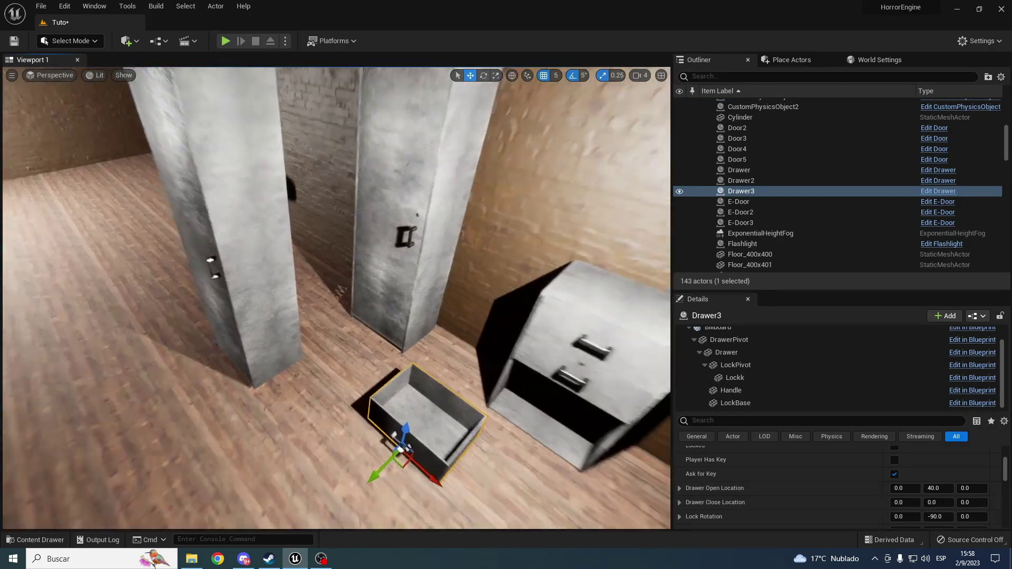
pyautogui.moveTo(158, 303); pyautogui.dragTo(157, 303, button='right')
# - Delete the new Cabinet2 and select the original tall cabinet
pyautogui.click(157, 303)
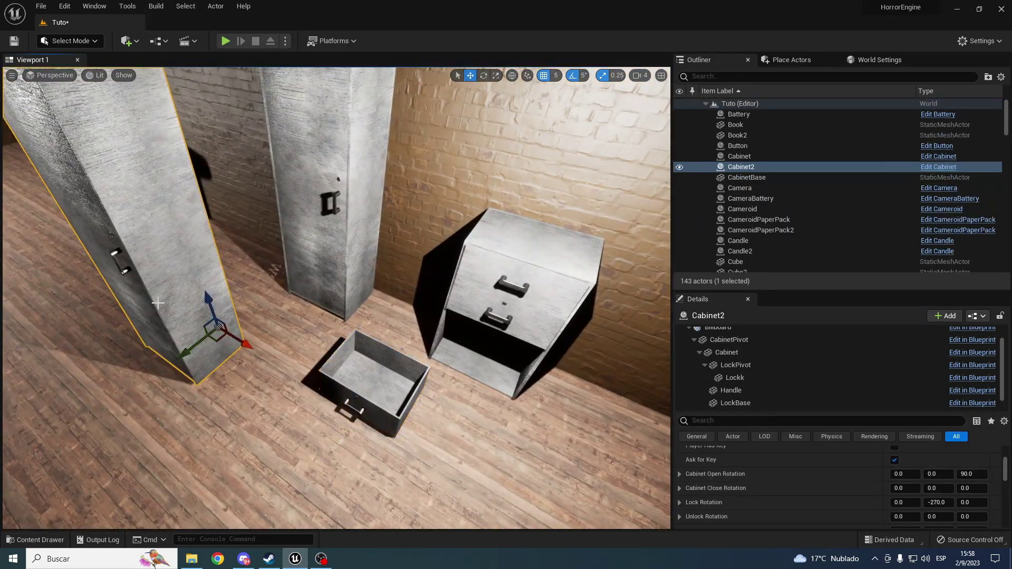
pyautogui.press('Delete')
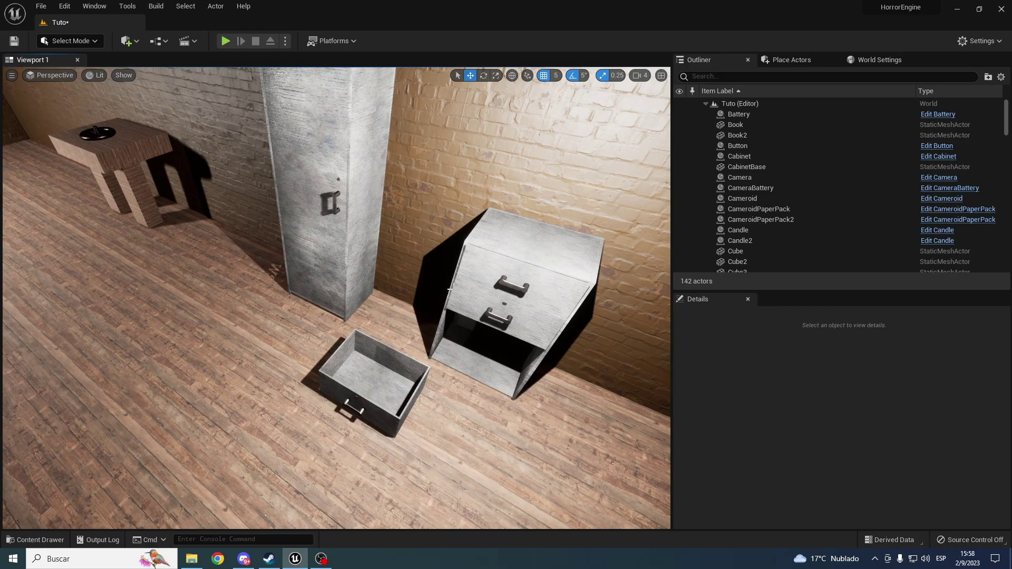
pyautogui.moveTo(332, 363); pyautogui.dragTo(332, 363, button='right')
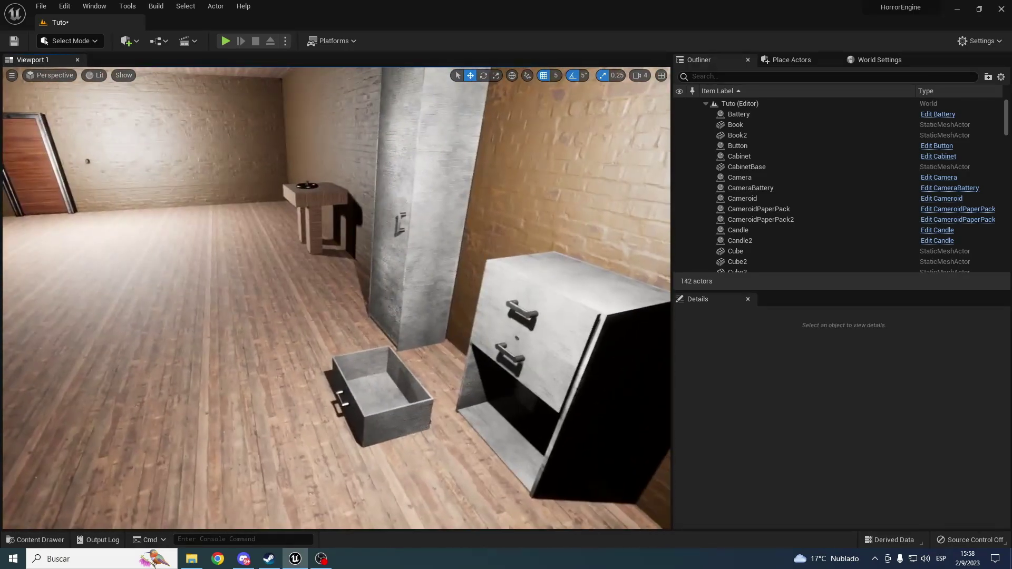
pyautogui.click(486, 359)
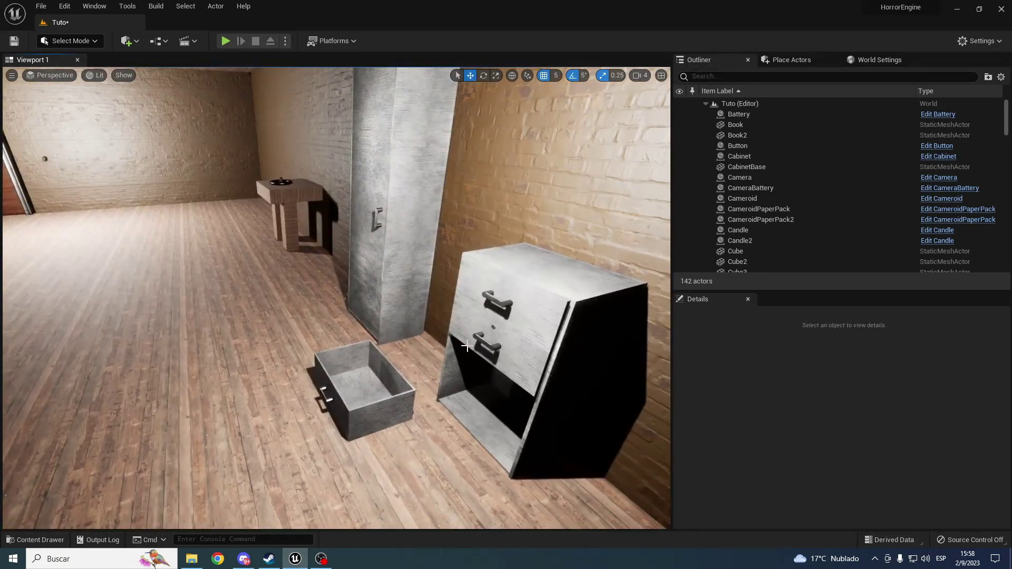
pyautogui.click(415, 288)
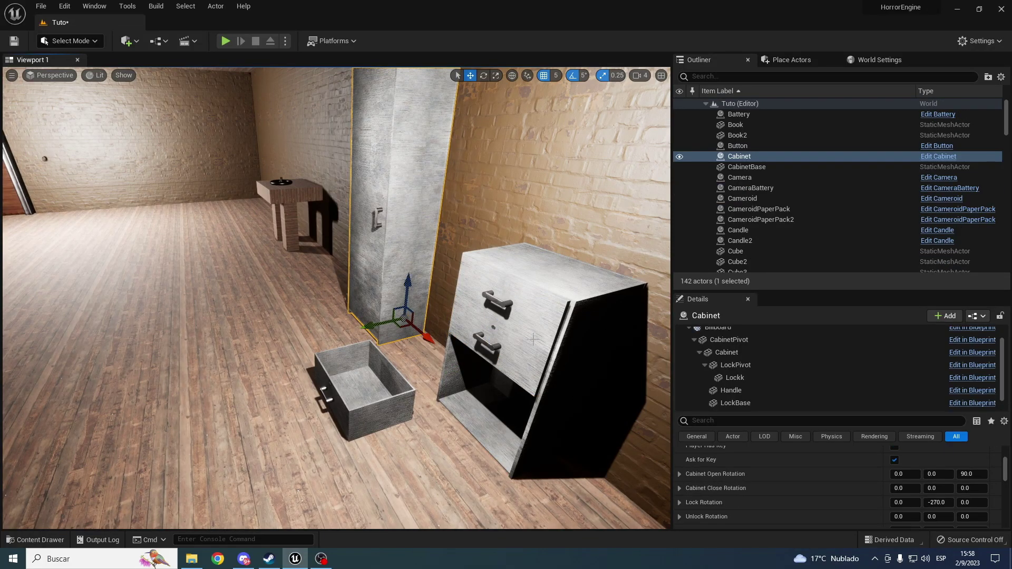
# - Locate the cabinet's CabinetBase mesh and place a CabinetBase2 copy in the level
pyautogui.click(736, 351)
pyautogui.scroll(10, 891, 504)
pyautogui.scroll(-2, 891, 503)
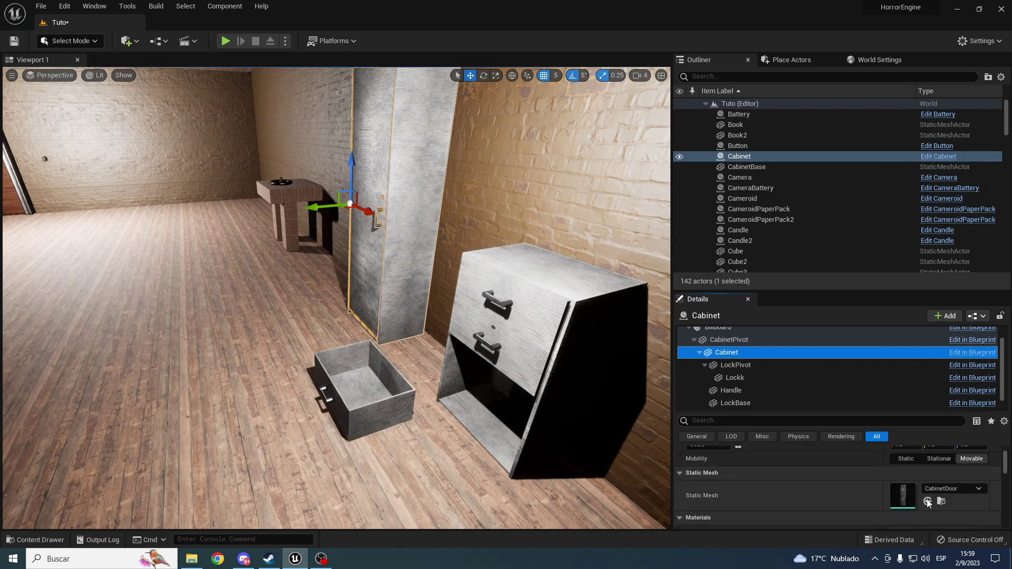
pyautogui.click(942, 502)
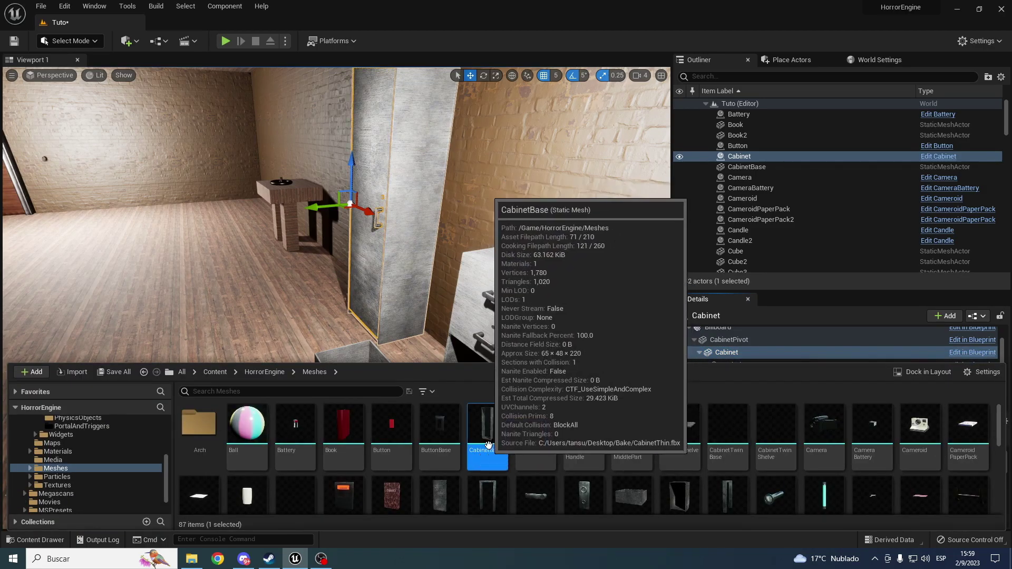
pyautogui.moveTo(497, 433); pyautogui.dragTo(216, 376)
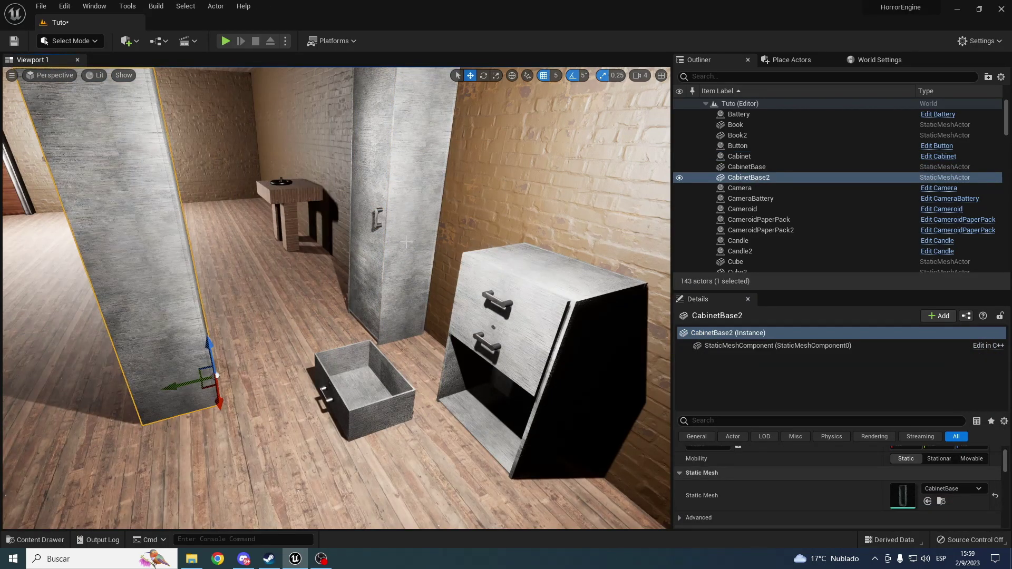
pyautogui.click(380, 241)
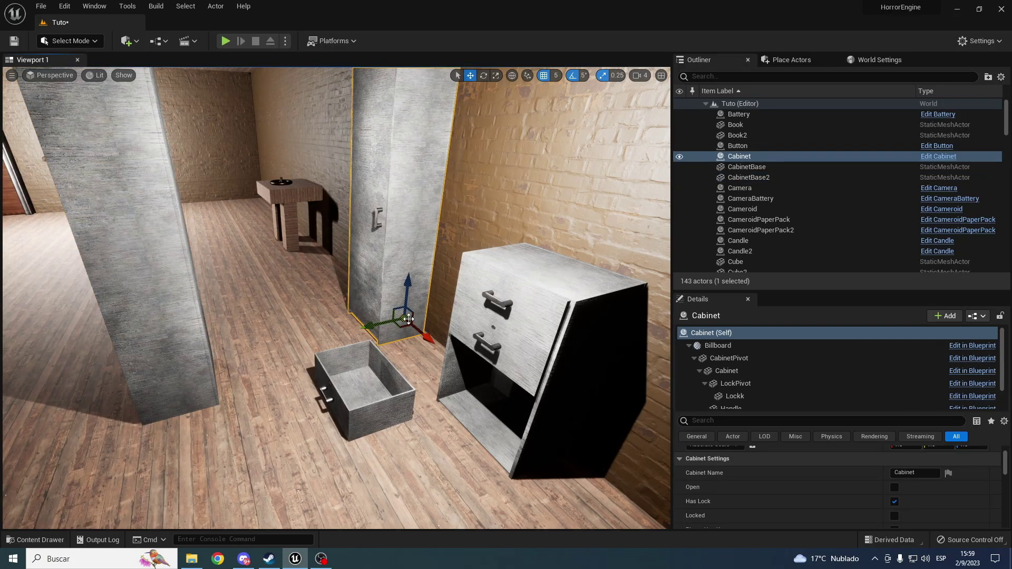
pyautogui.click(182, 329)
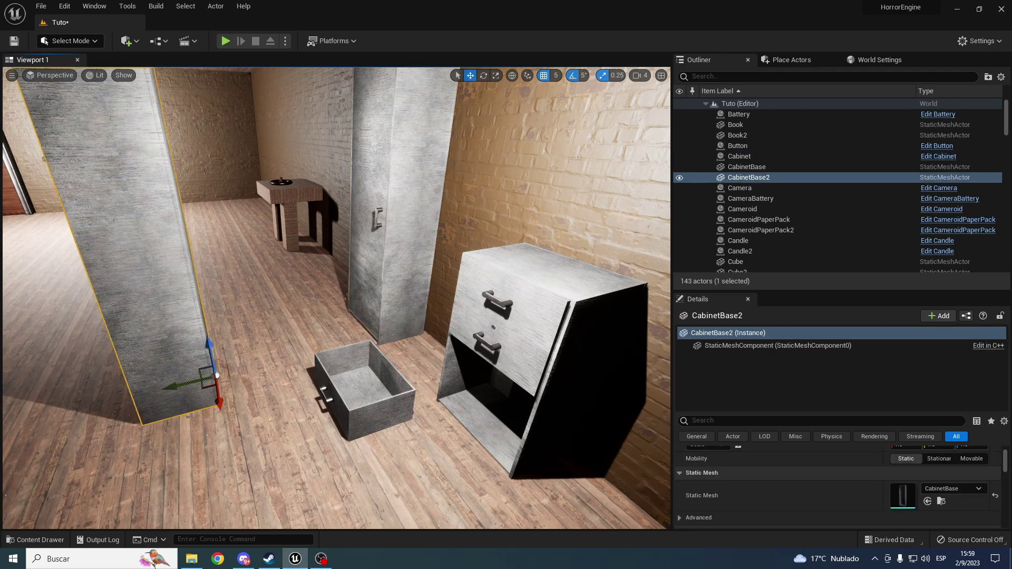
pyautogui.press('r')
pyautogui.moveTo(216, 375)
pyautogui.keyDown('alt'); pyautogui.mouseDown()
pyautogui.moveTo(312, 369)
pyautogui.moveTo(281, 406)
pyautogui.mouseUp(); pyautogui.keyUp('alt')
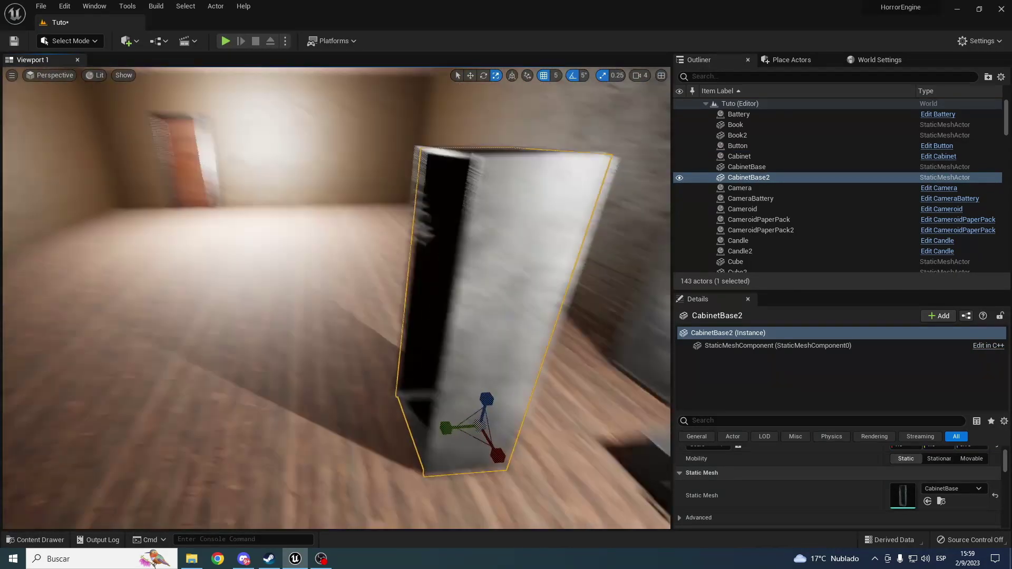
# - Shorten CabinetBase2 and slide Drawer3 up into its top opening
pyautogui.keyDown('alt'); pyautogui.moveTo(222, 353); pyautogui.dragTo(250, 307); pyautogui.keyUp('alt')
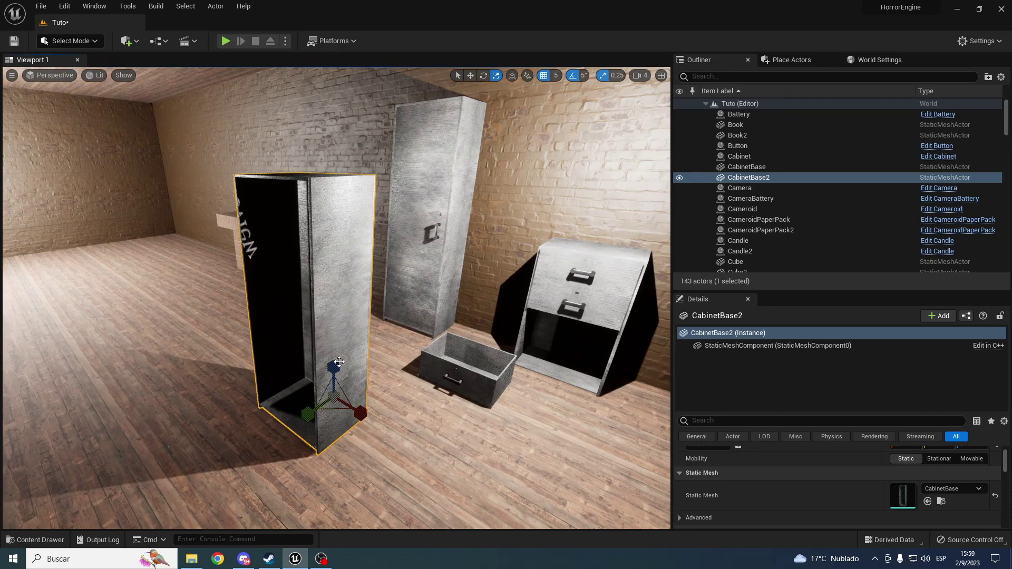
pyautogui.moveTo(337, 360); pyautogui.dragTo(337, 390)
pyautogui.click(464, 369)
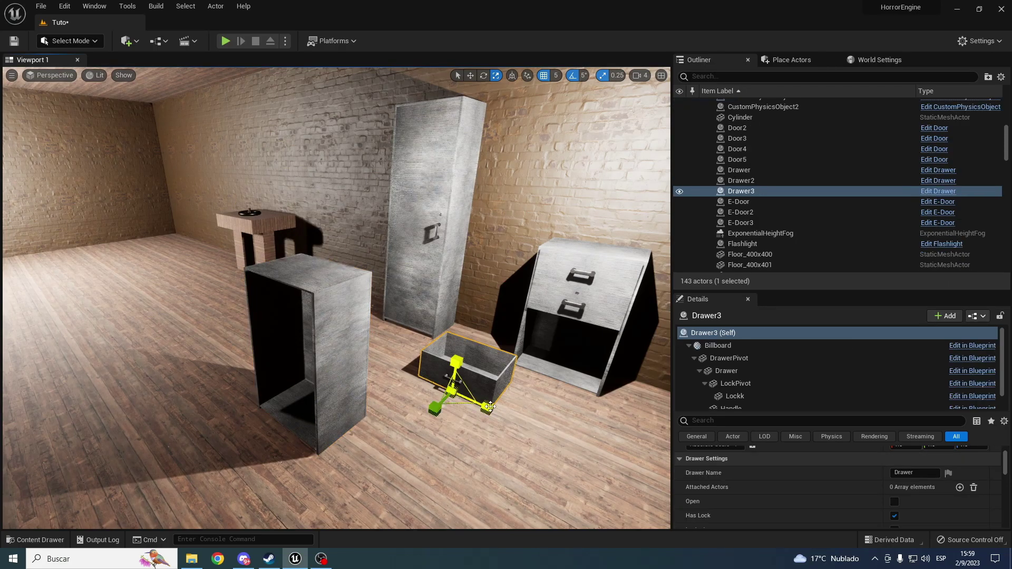
pyautogui.press('w')
pyautogui.moveTo(475, 419)
pyautogui.mouseDown()
pyautogui.moveTo(429, 402)
pyautogui.moveTo(253, 476)
pyautogui.moveTo(270, 431)
pyautogui.moveTo(242, 426)
pyautogui.mouseUp()
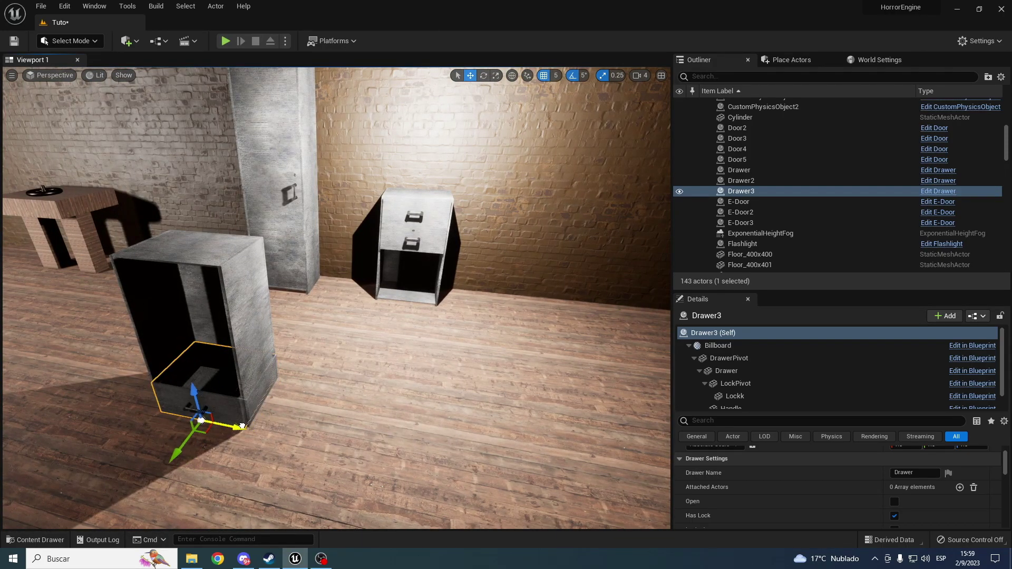
pyautogui.moveTo(202, 386); pyautogui.dragTo(200, 261)
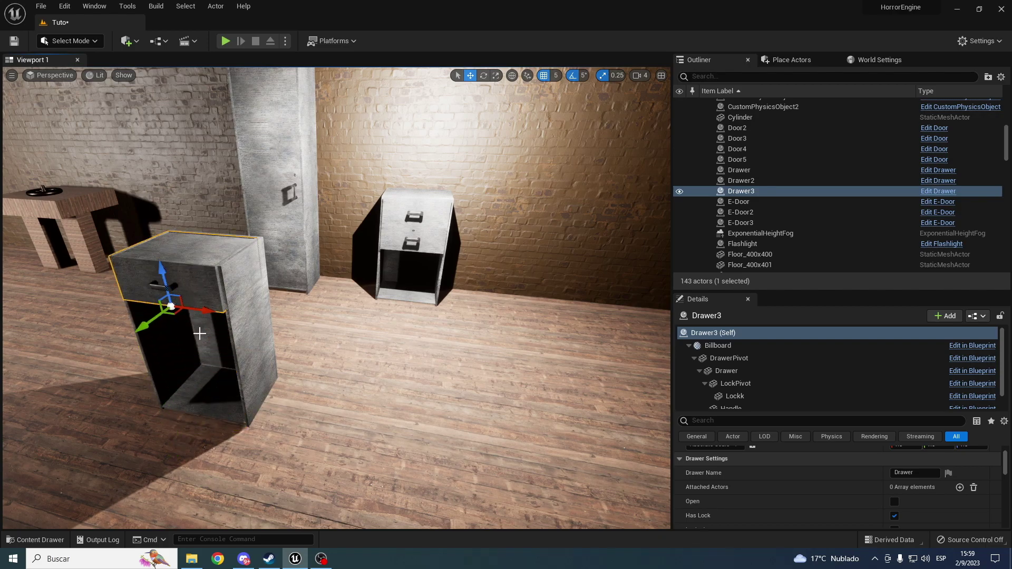
# - Delete Drawer3 and CabinetBase2, leaving 141 actors
pyautogui.press('Delete')
pyautogui.click(227, 327)
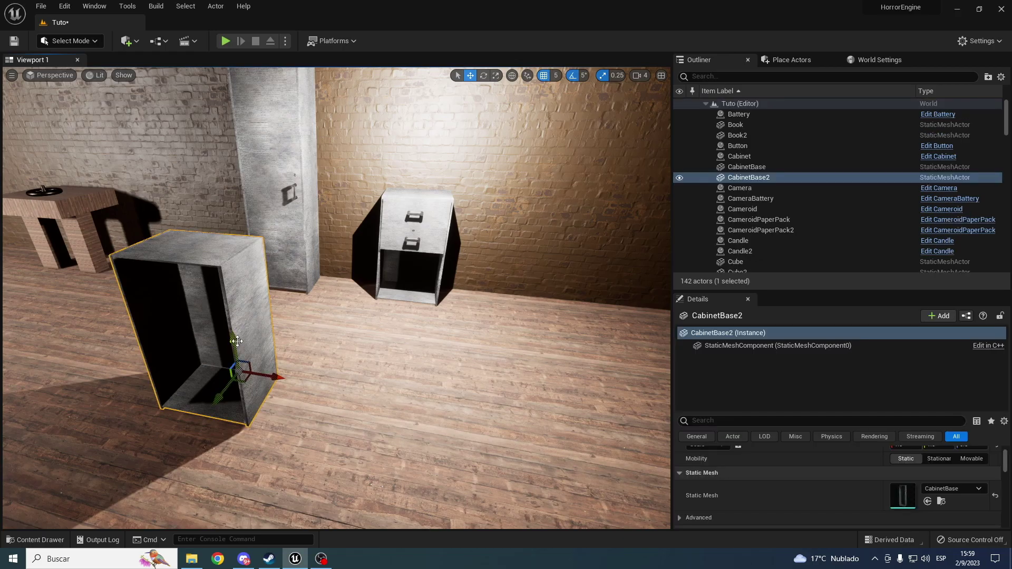
pyautogui.press('Delete')
pyautogui.moveTo(338, 231); pyautogui.dragTo(338, 232, button='right')
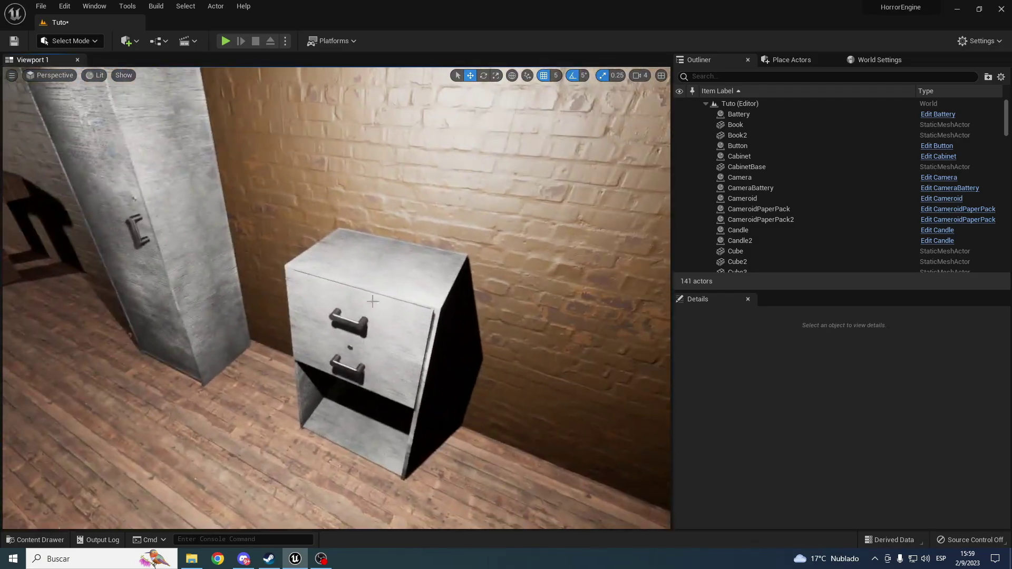
# - Select the chest's drawer and preview opening and closing it in Drawer Settings
pyautogui.moveTo(337, 232); pyautogui.dragTo(337, 231, button='right')
pyautogui.click(359, 328)
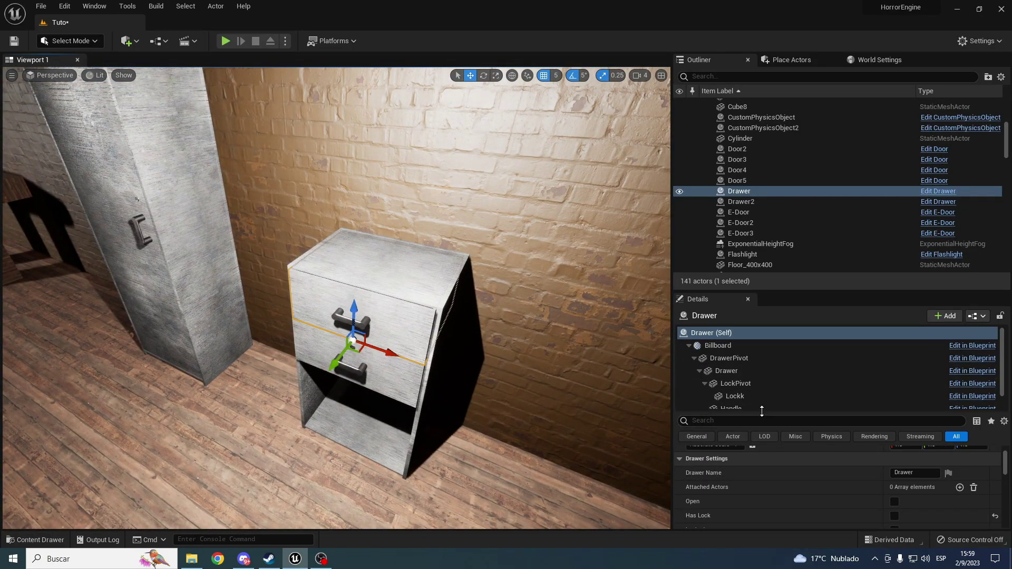
pyautogui.moveTo(763, 412)
pyautogui.mouseDown()
pyautogui.moveTo(767, 371)
pyautogui.moveTo(766, 409)
pyautogui.mouseUp()
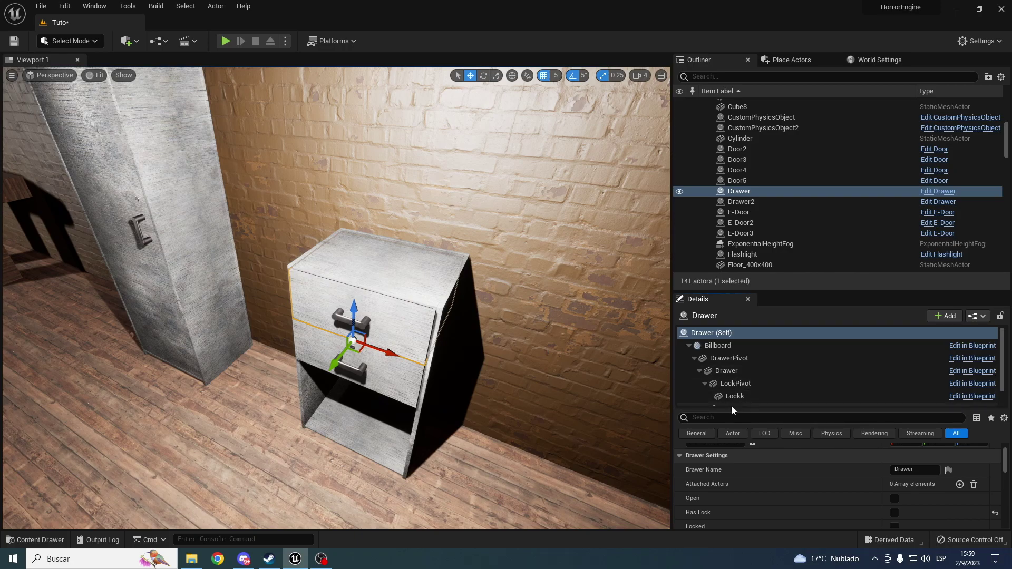
pyautogui.moveTo(731, 409); pyautogui.dragTo(731, 366)
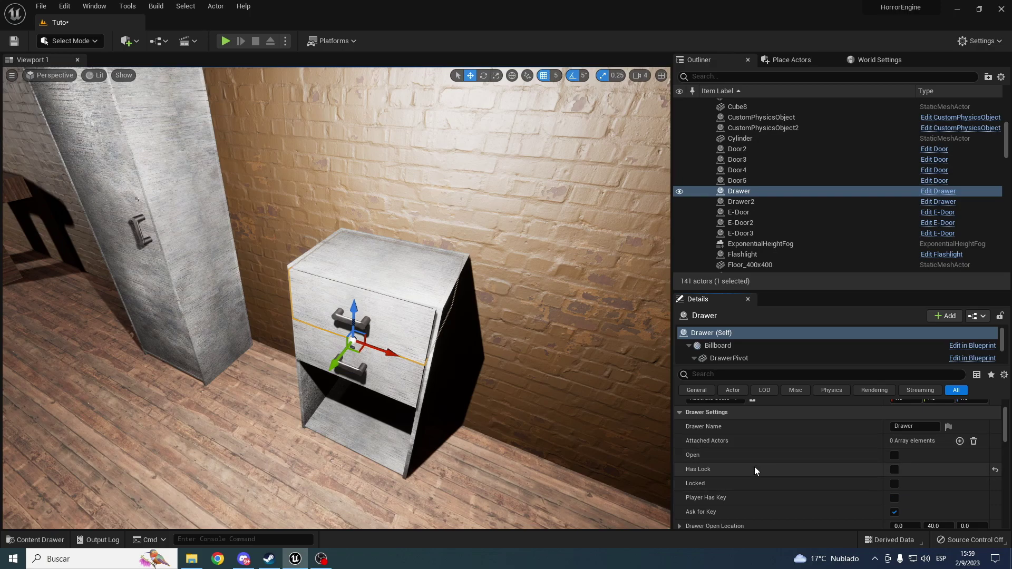
pyautogui.click(894, 457)
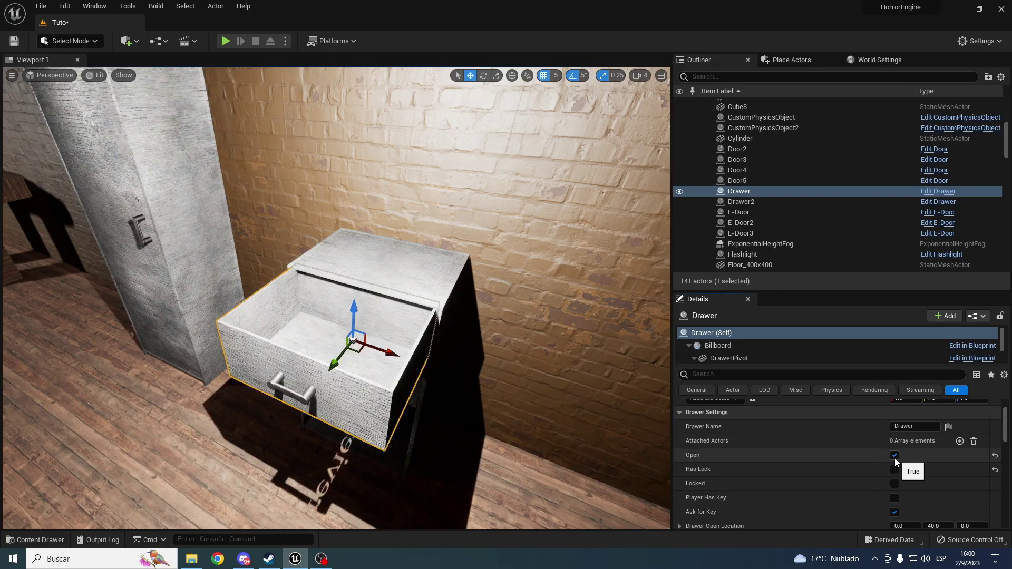
pyautogui.click(893, 457)
# - Scroll through the remaining drawer details, then fly the camera onward through the level
pyautogui.scroll(-2, 808, 456)
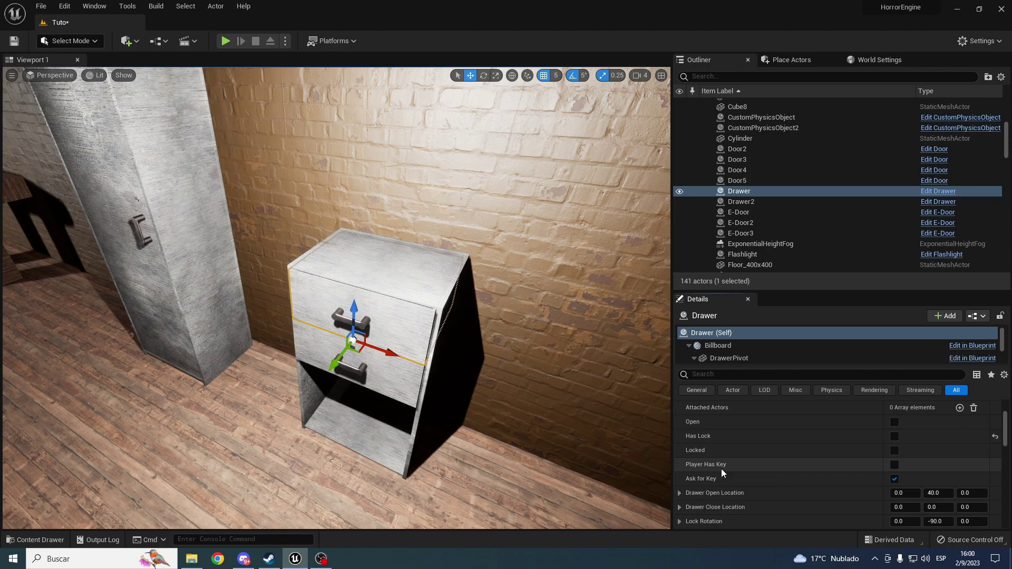
pyautogui.scroll(-3, 707, 457)
pyautogui.scroll(-3, 706, 458)
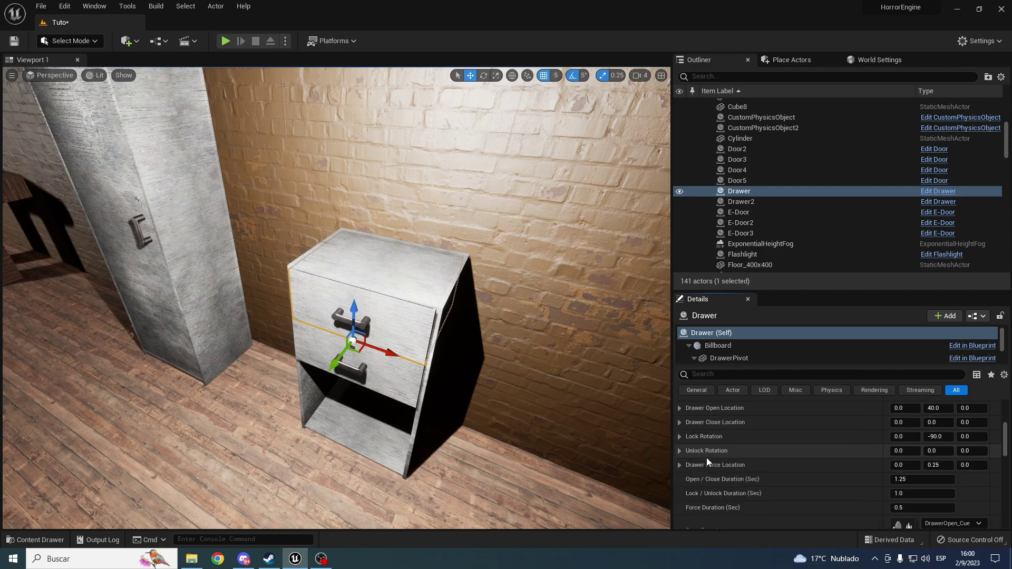
pyautogui.scroll(-3, 832, 463)
pyautogui.scroll(-2, 832, 464)
pyautogui.scroll(-1, 833, 463)
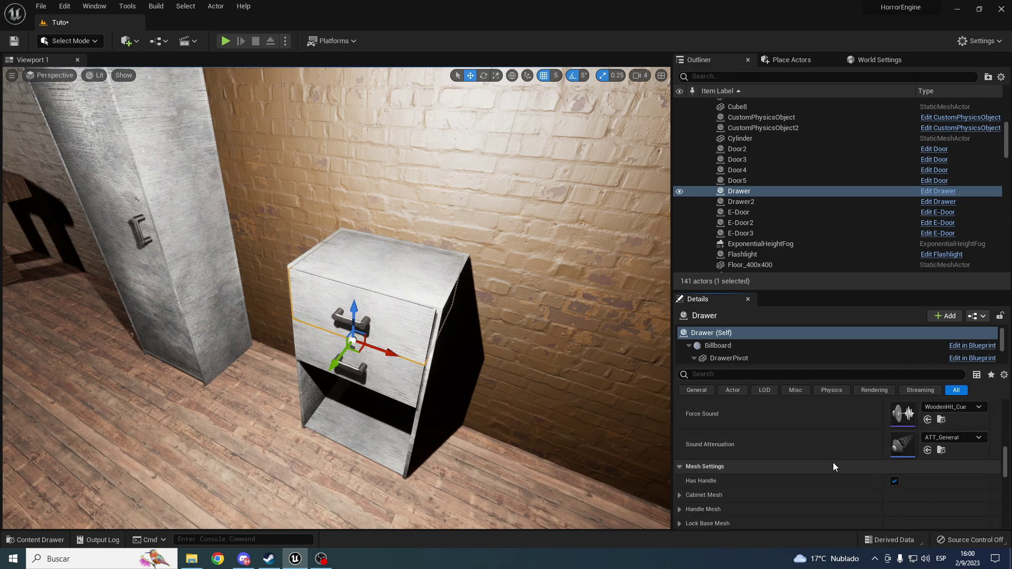
pyautogui.scroll(-1, 833, 464)
pyautogui.scroll(1, 833, 464)
pyautogui.scroll(-3, 832, 464)
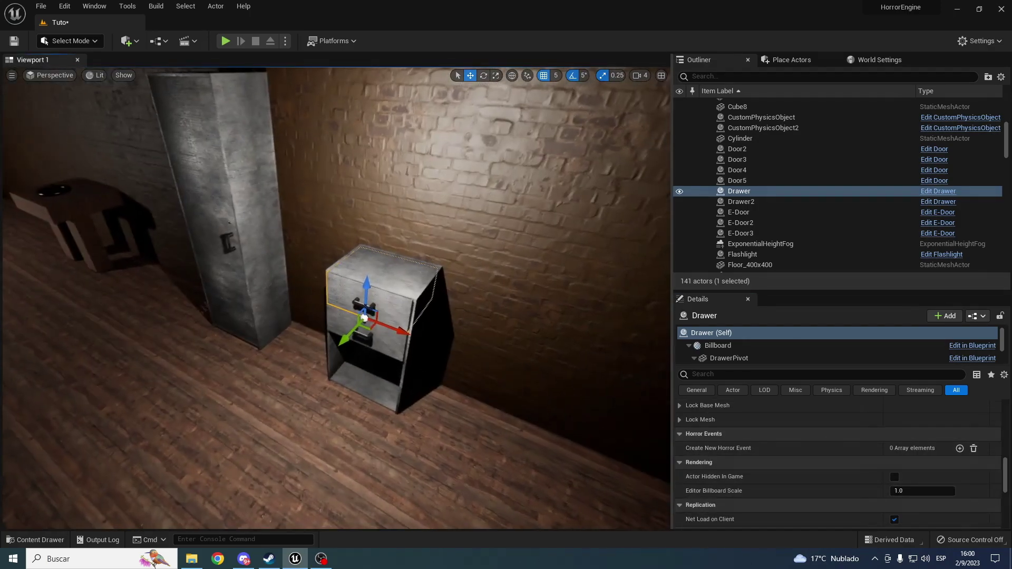
pyautogui.scroll(3, 896, 486)
pyautogui.scroll(3, 896, 486)
pyautogui.scroll(2, 895, 486)
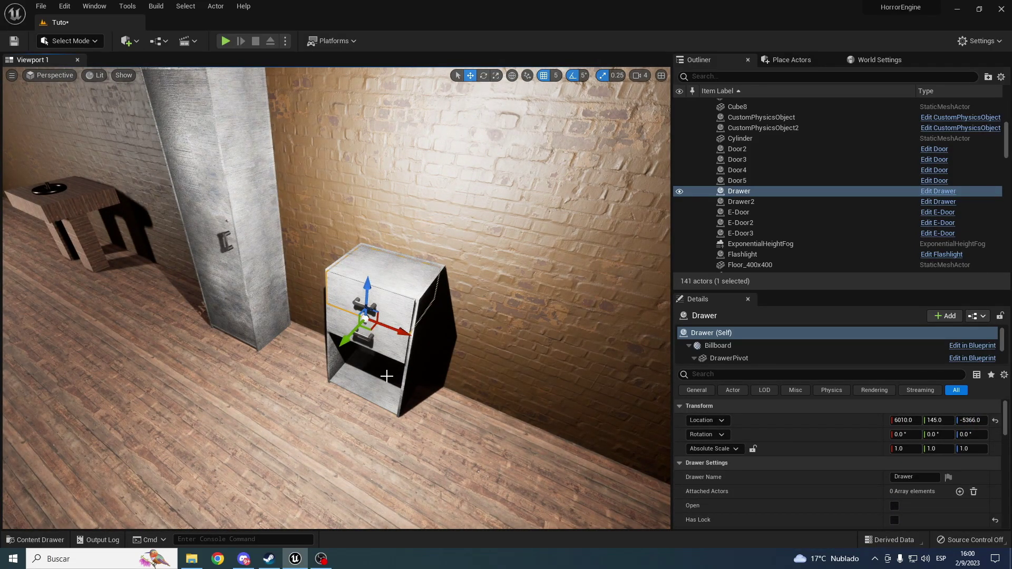
pyautogui.moveTo(386, 371); pyautogui.dragTo(387, 371, button='right')
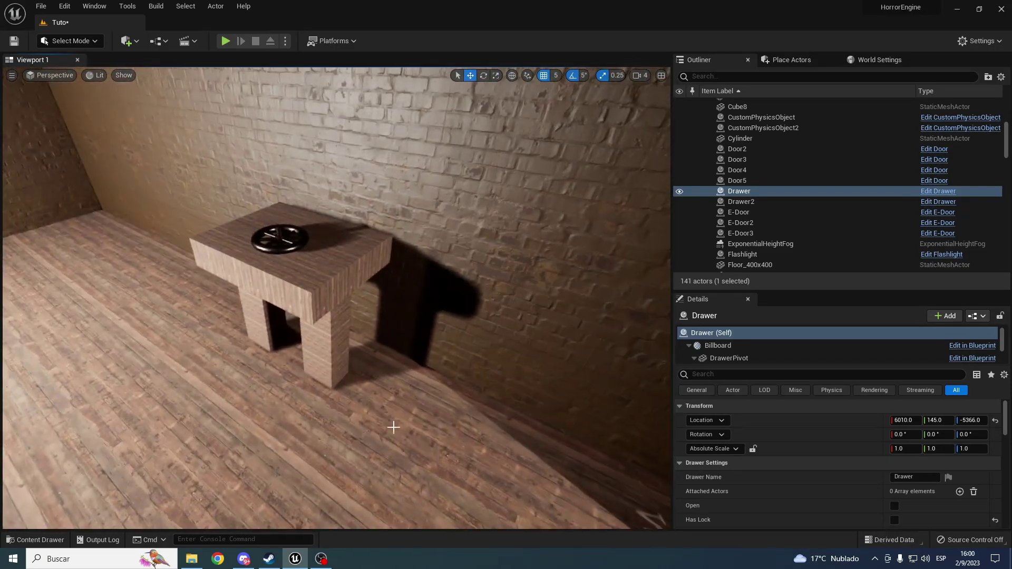
# - Drag the Key pickup from UsableAssets > Inventory onto the wooden table
pyautogui.hotkey('ctrl', 'b')
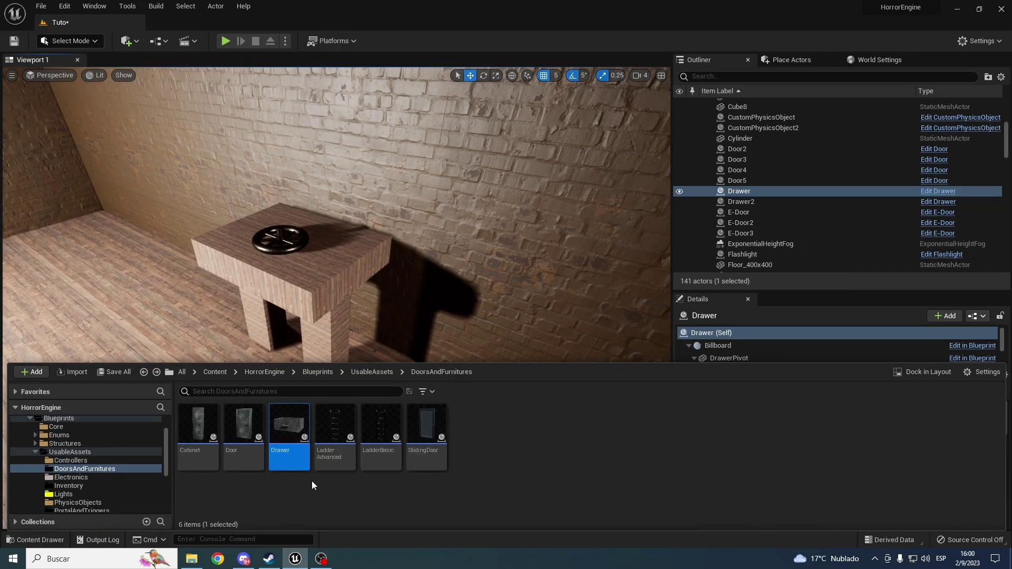
pyautogui.hotkey('alt', 'Left')
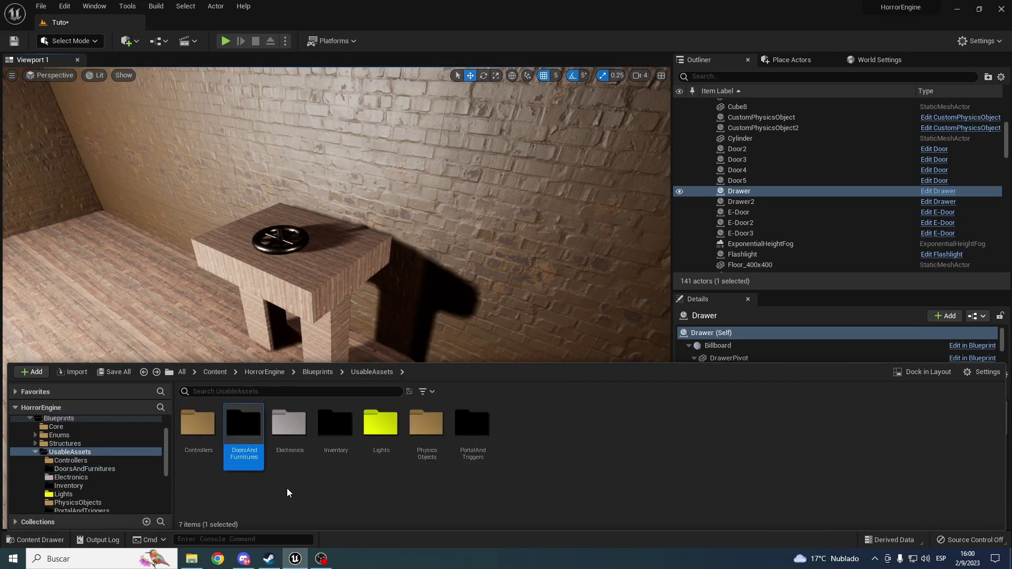
pyautogui.doubleClick(336, 424)
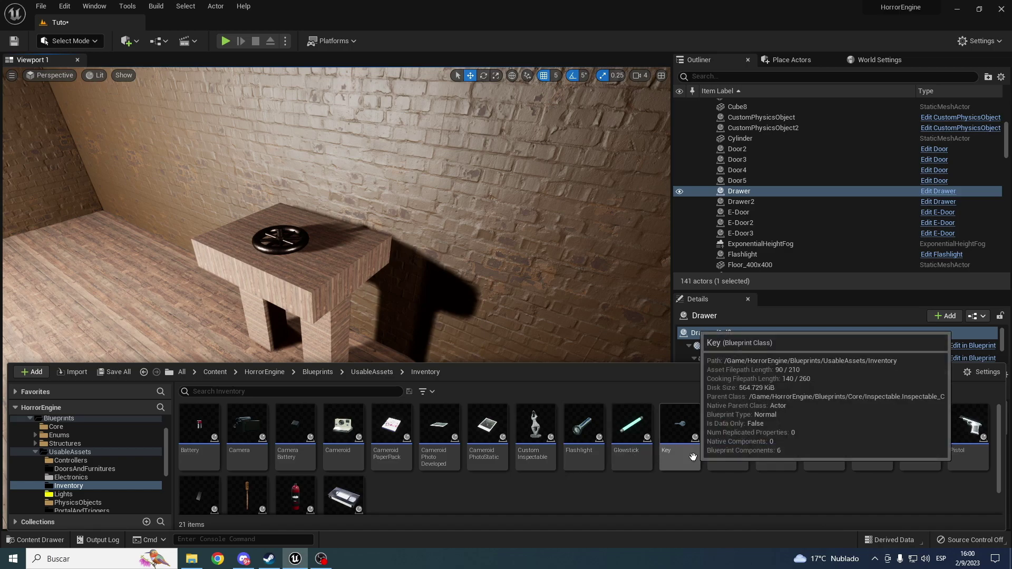
pyautogui.moveTo(693, 457)
pyautogui.mouseDown()
pyautogui.moveTo(306, 250)
pyautogui.moveTo(309, 284)
pyautogui.mouseUp()
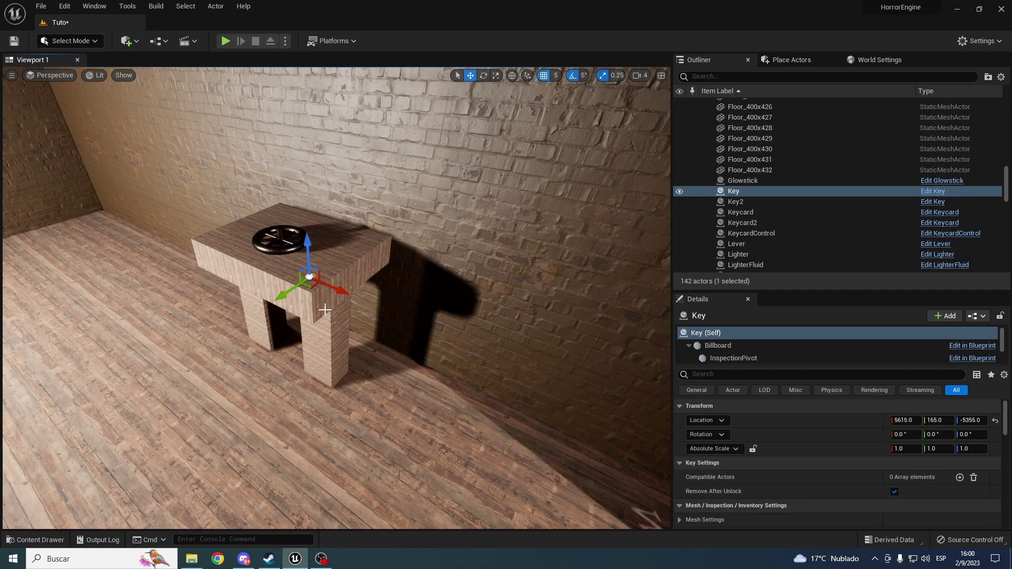
pyautogui.press('f')
# - Scale the Key up to 1.5 and run a quick play test
pyautogui.press('r')
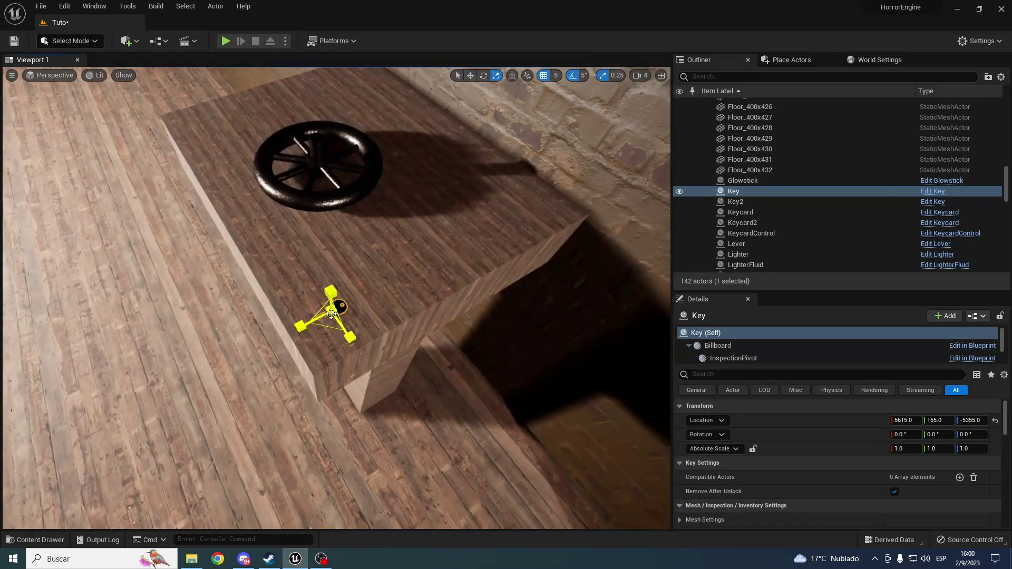
pyautogui.moveTo(331, 310); pyautogui.dragTo(338, 303)
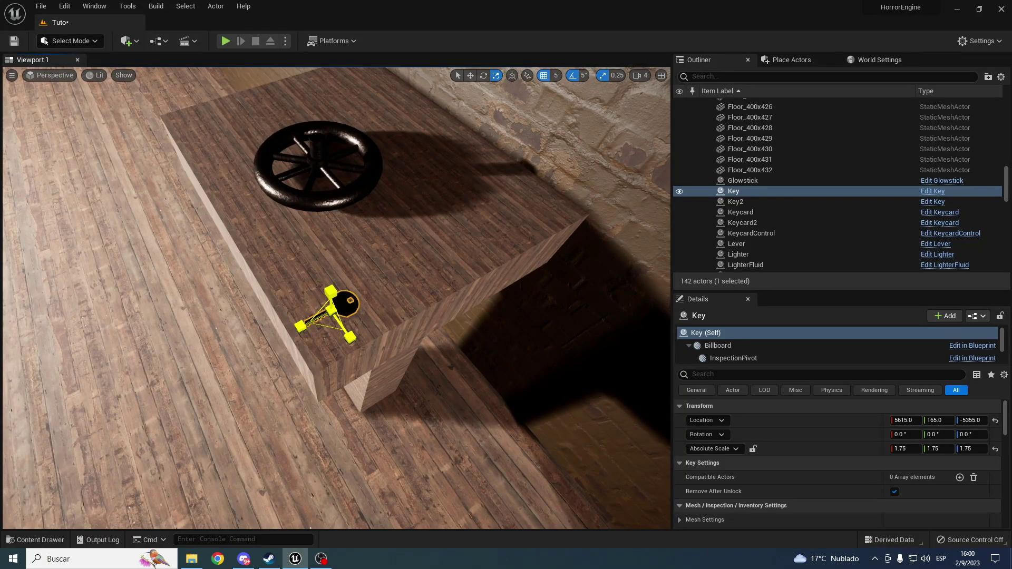
pyautogui.press('w')
pyautogui.click(225, 40)
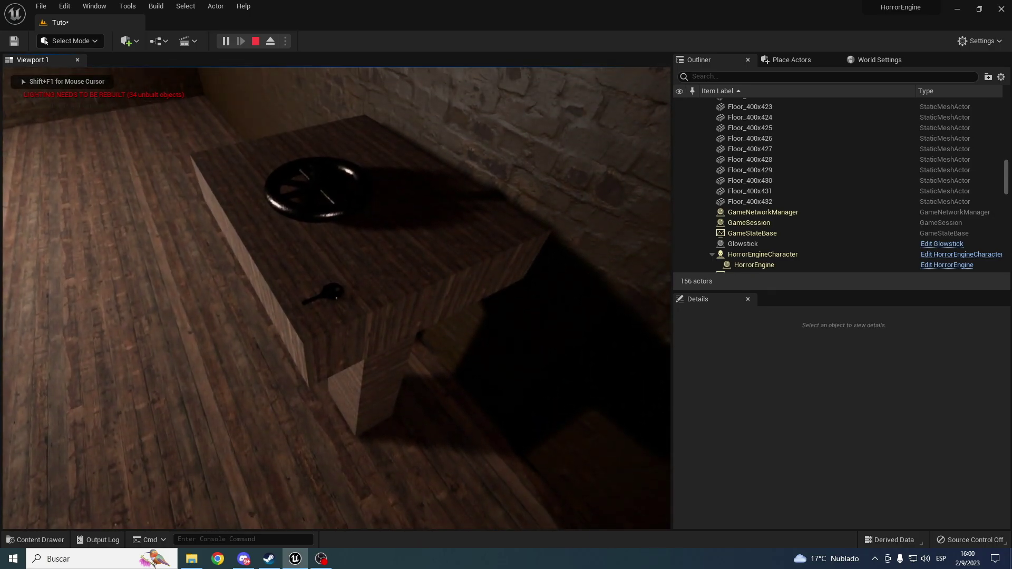
pyautogui.press('Escape')
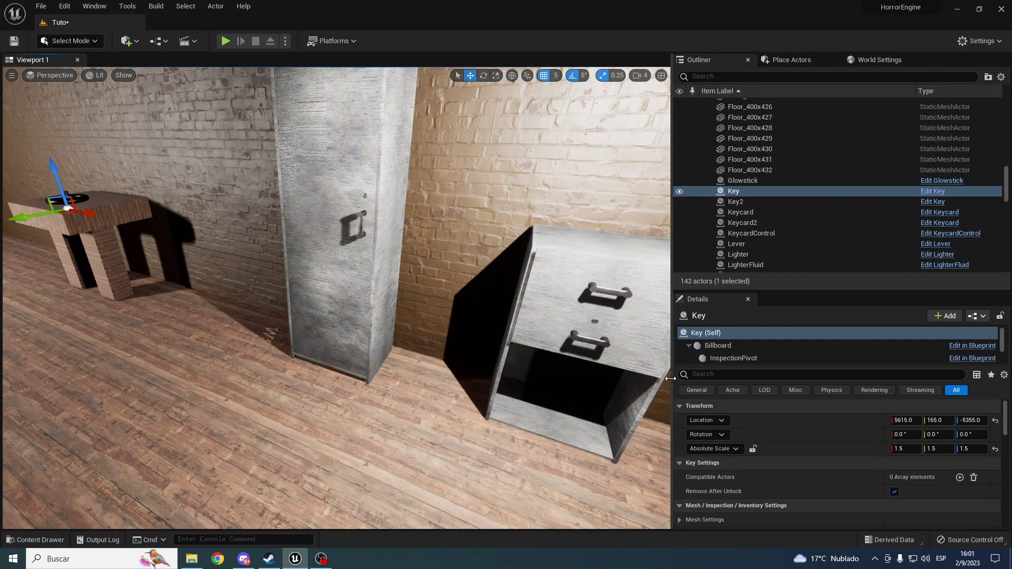
# - Add Drawer2 as a Compatible Actor in the Key's Details
pyautogui.moveTo(673, 378); pyautogui.dragTo(627, 379)
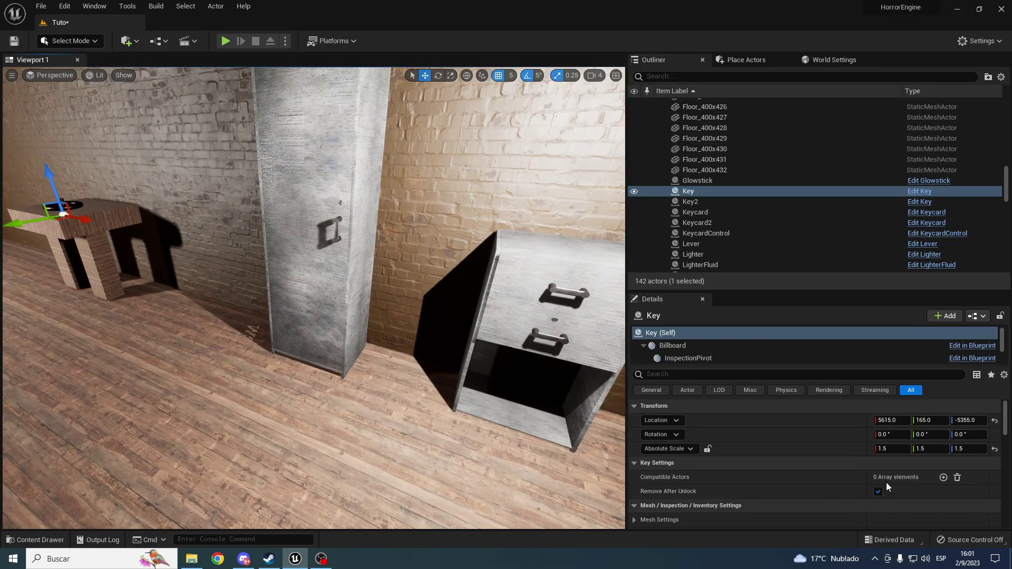
pyautogui.click(945, 478)
pyautogui.click(958, 493)
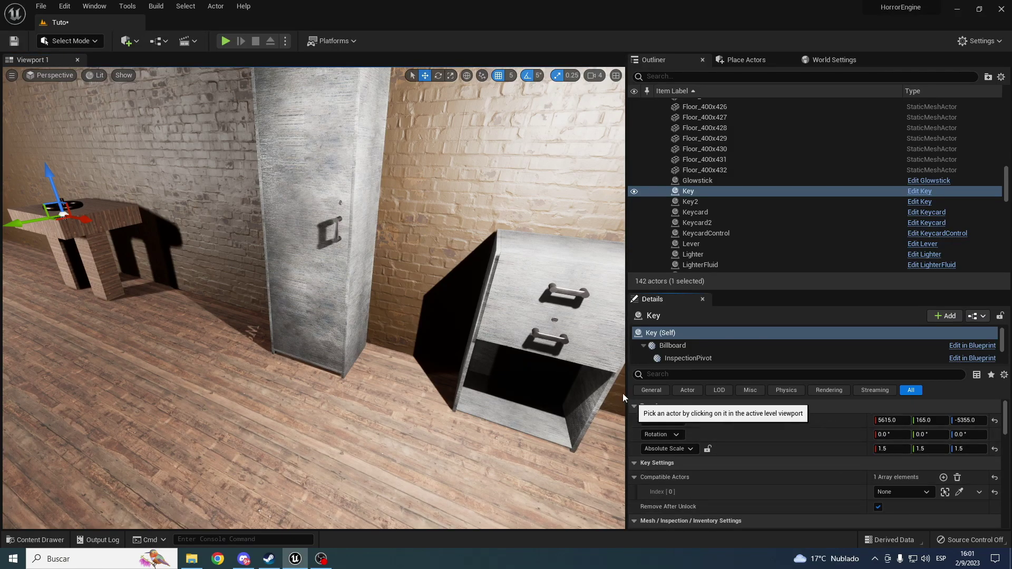
pyautogui.click(529, 330)
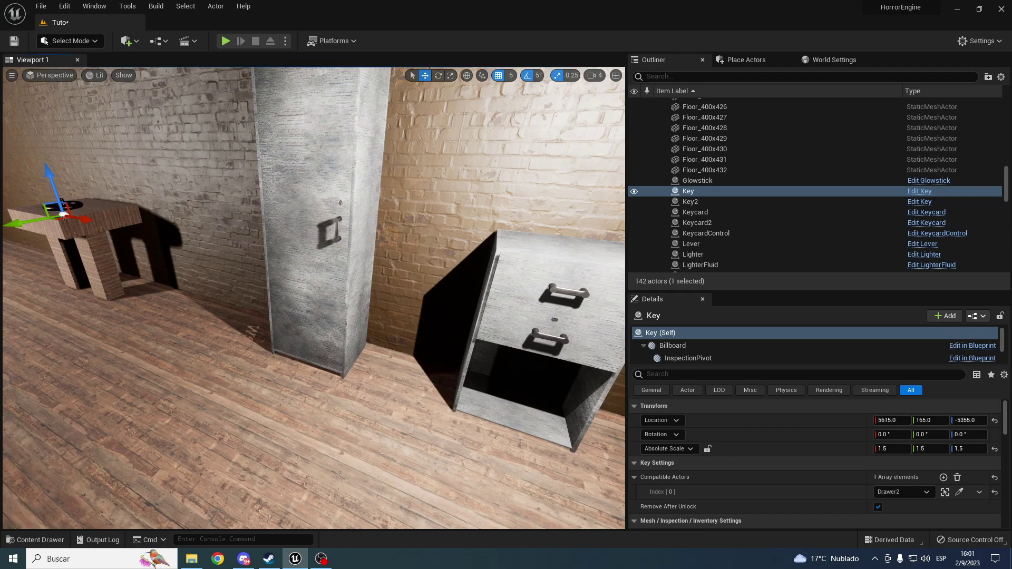
# - Enable Player Has Key on Drawer2 and start a playtest
pyautogui.click(543, 348)
pyautogui.scroll(-3, 924, 473)
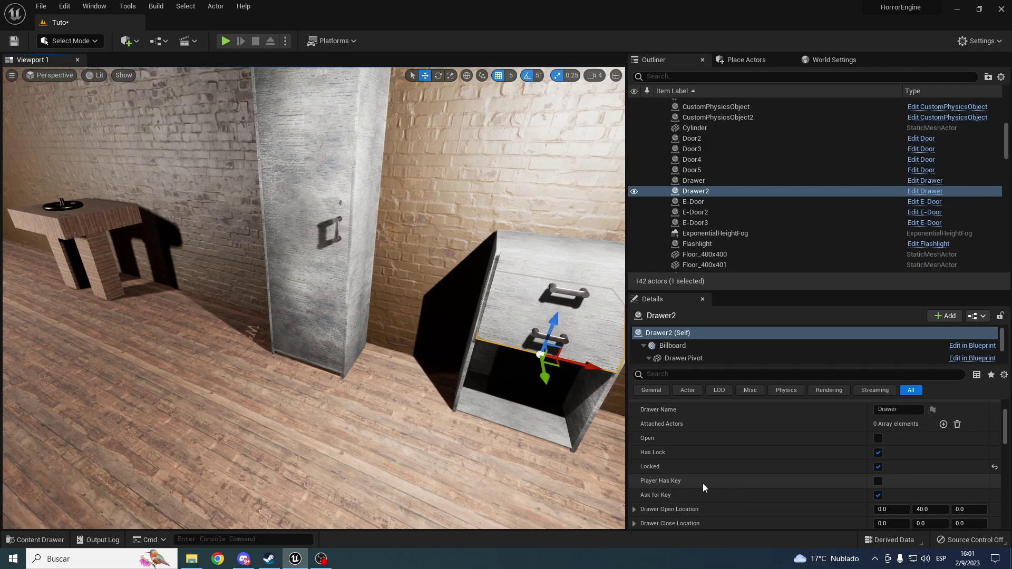
pyautogui.click(877, 481)
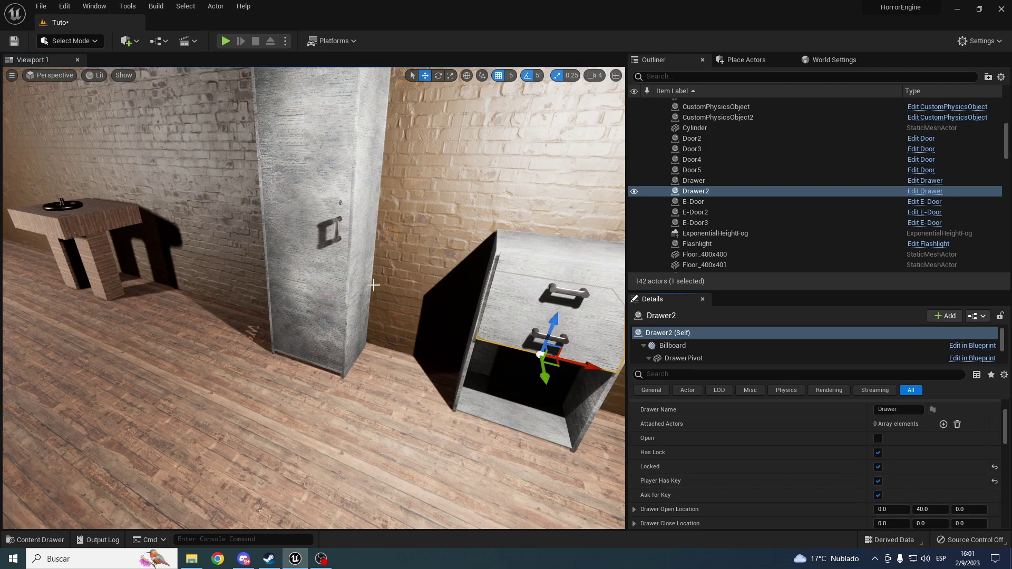
pyautogui.click(225, 42)
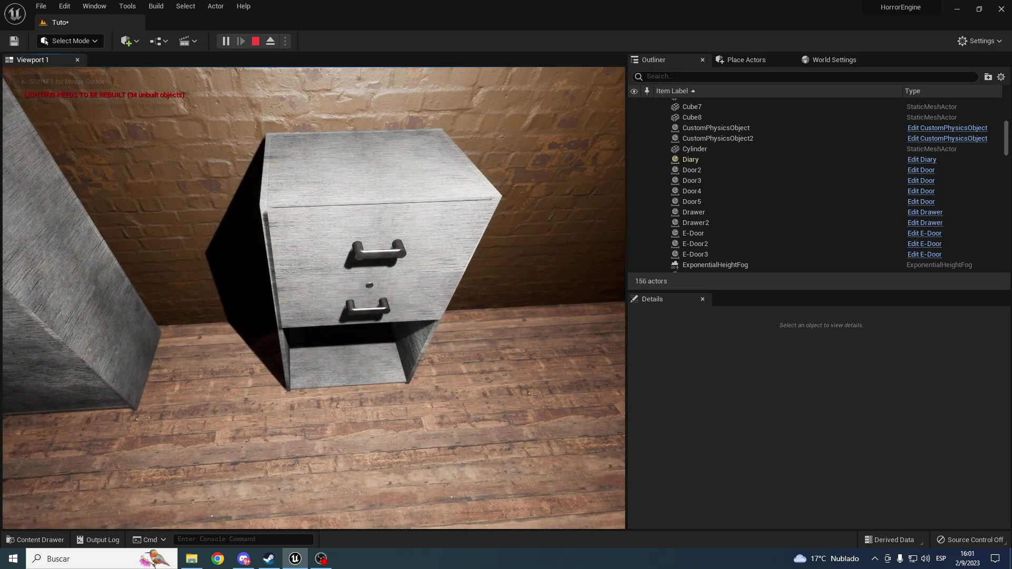
# - Playtest taking the key from the table, checking the inventory, and opening the cabinet drawer with it
pyautogui.press('w')
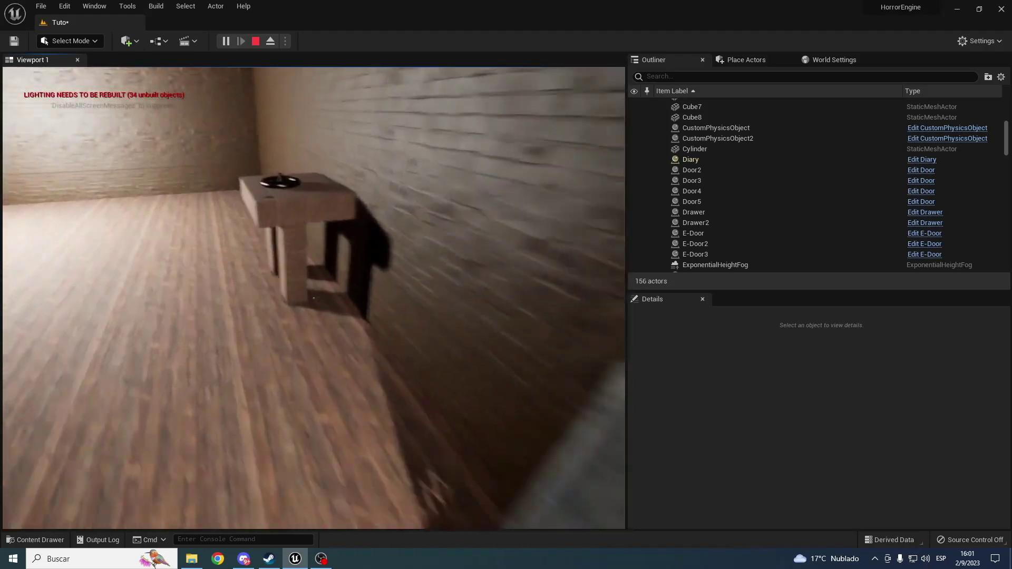
pyautogui.press('e')
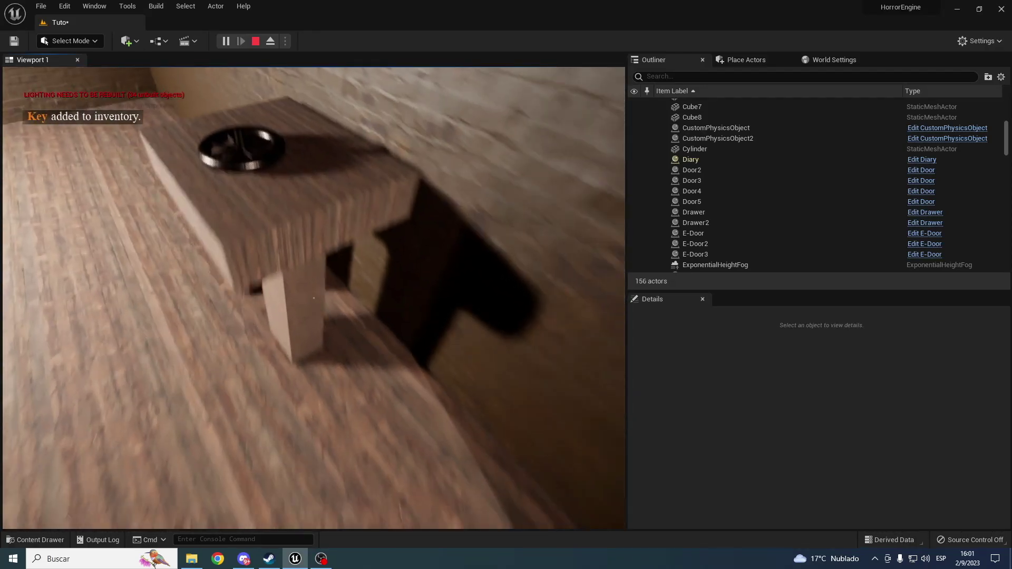
pyautogui.press('Tab')
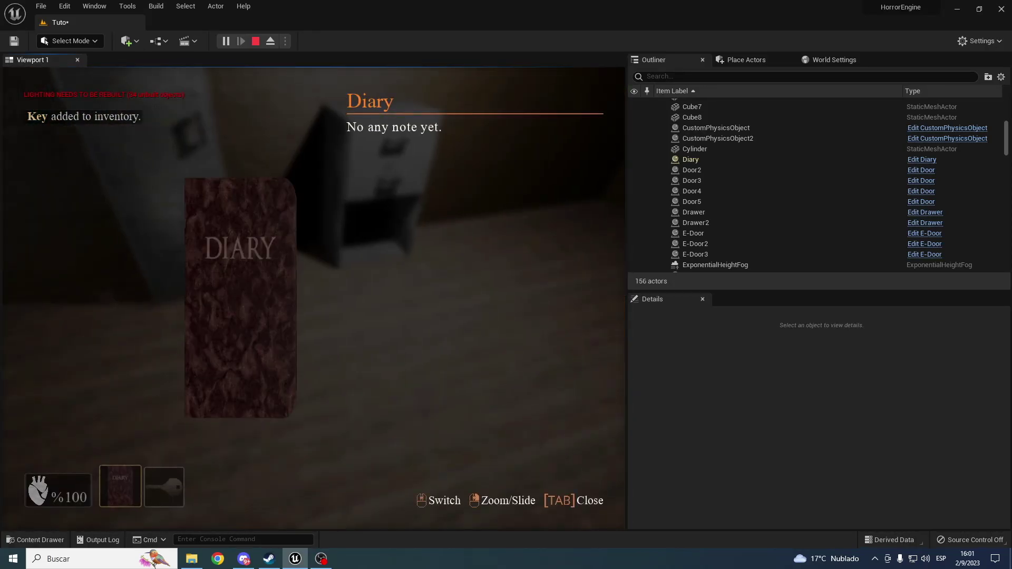
pyautogui.scroll(-1, 313, 298)
pyautogui.press('Tab')
pyautogui.press('w')
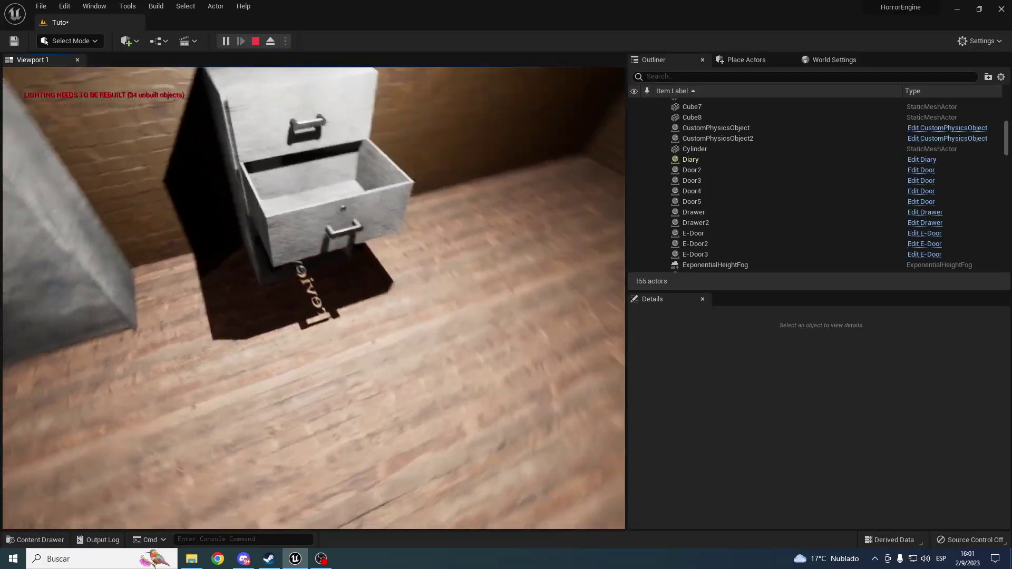
pyautogui.press('Escape')
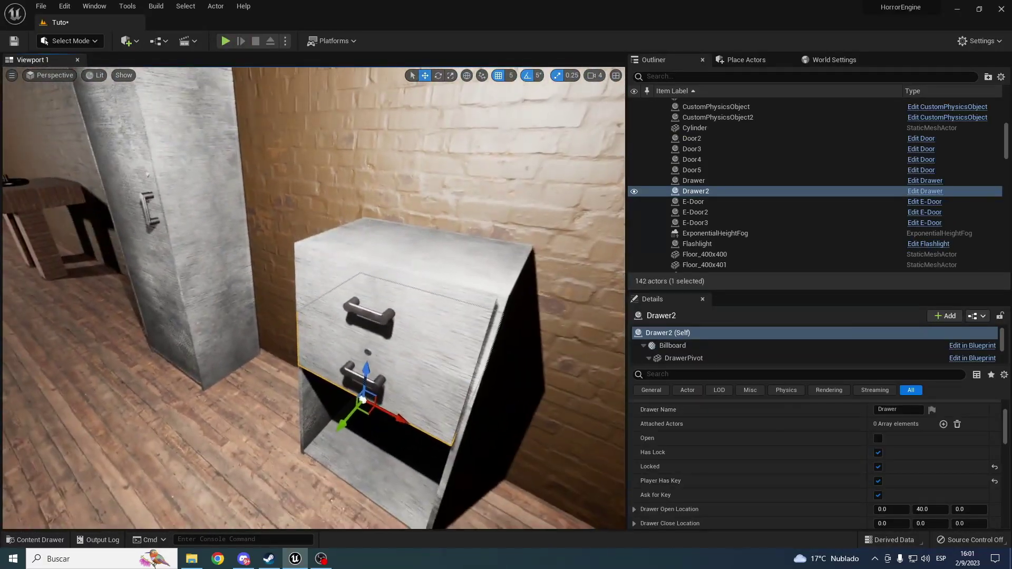
# - Select the tall cabinet and then the key on the table to review their settings
pyautogui.moveTo(314, 298); pyautogui.dragTo(369, 295, button='right')
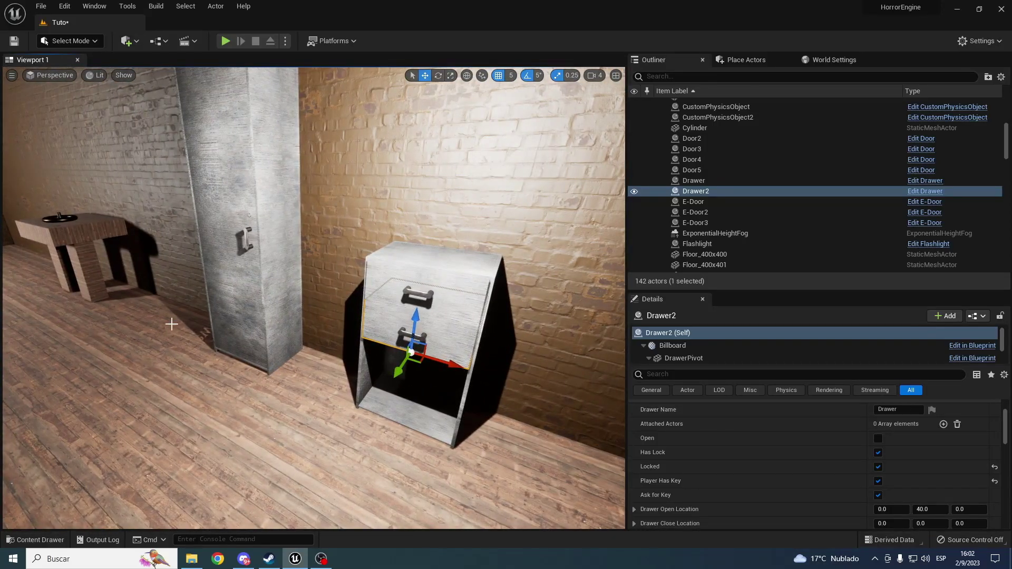
pyautogui.click(232, 295)
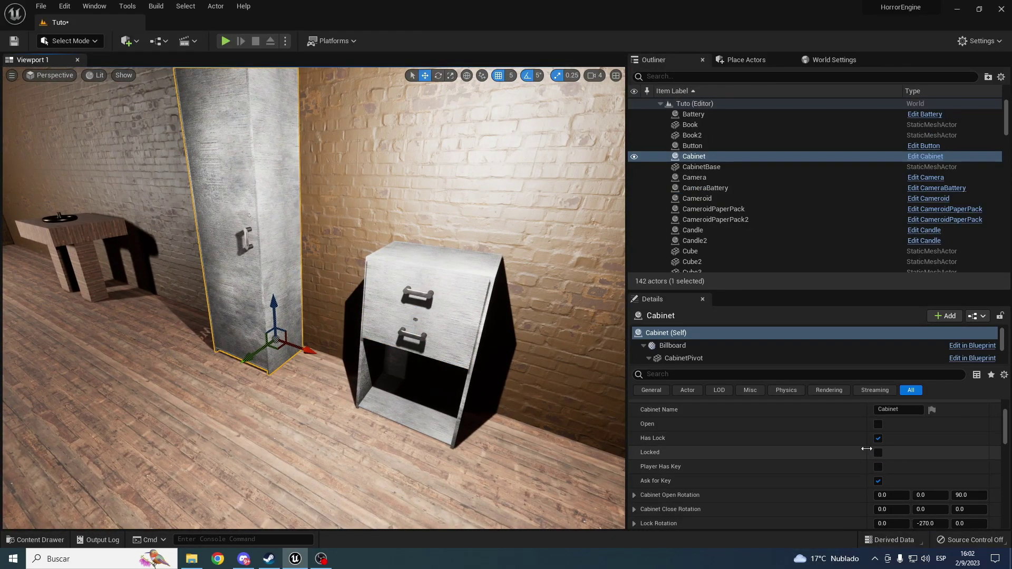
pyautogui.scroll(1, 881, 460)
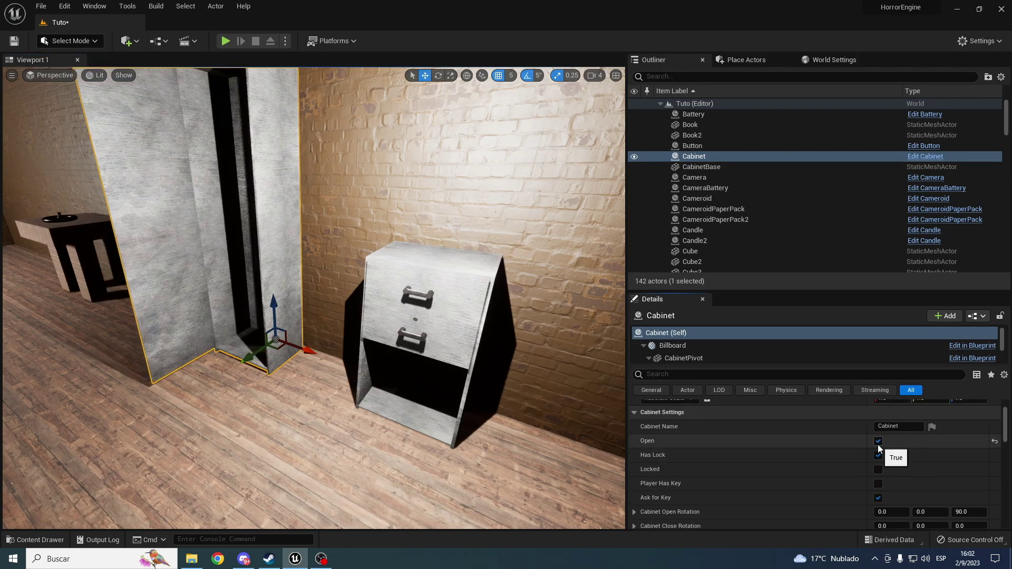
pyautogui.click(57, 226)
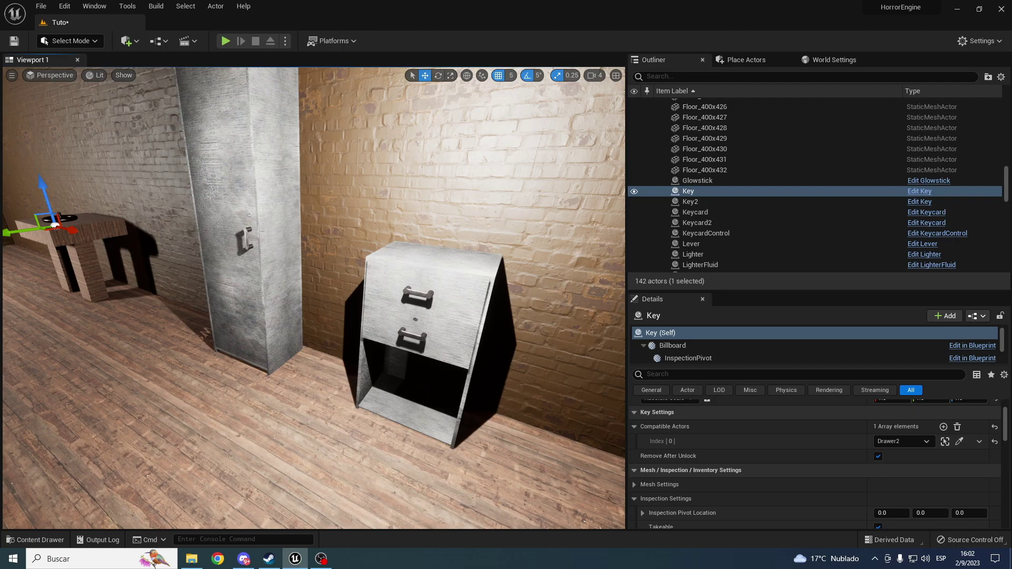
# - Focus the view on the upper Drawer and bring up the Inventory pickup assets
pyautogui.moveTo(377, 372)
pyautogui.mouseDown(button='right')
pyautogui.moveTo(447, 340)
pyautogui.moveTo(369, 316)
pyautogui.mouseUp(button='right')
pyautogui.click(447, 340)
pyautogui.press('f')
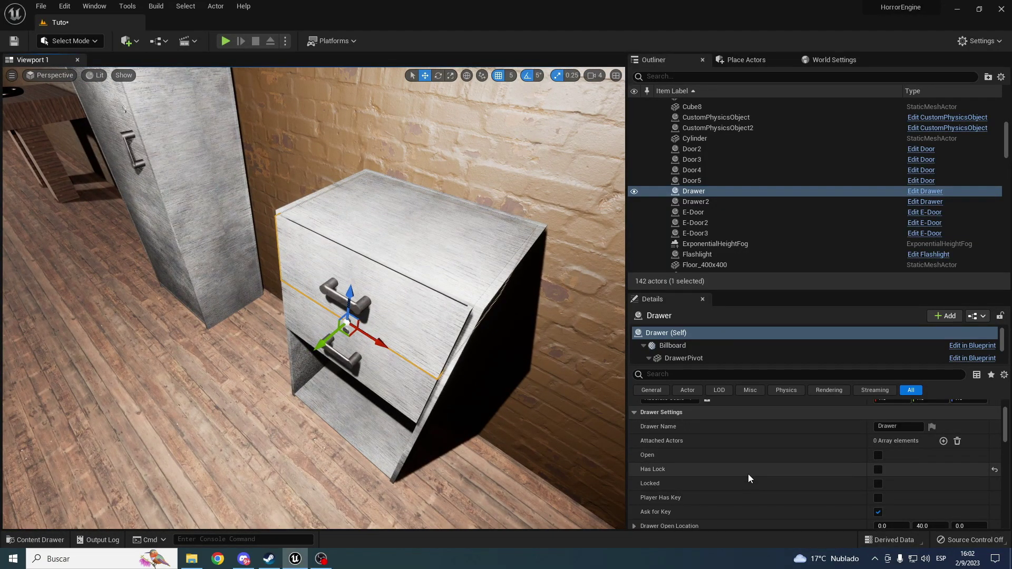
pyautogui.hotkey('ctrl', 'space')
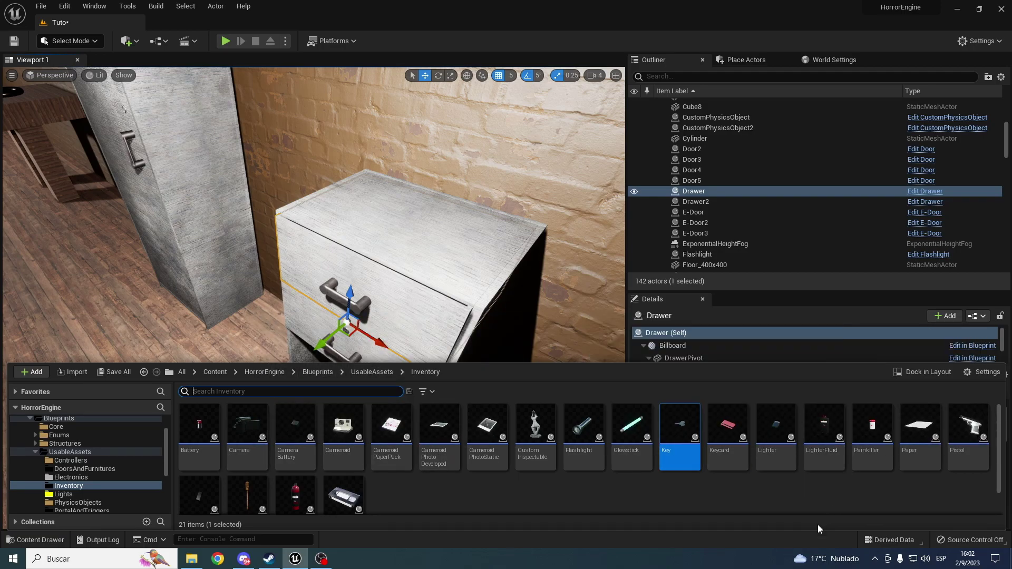
pyautogui.click(365, 320)
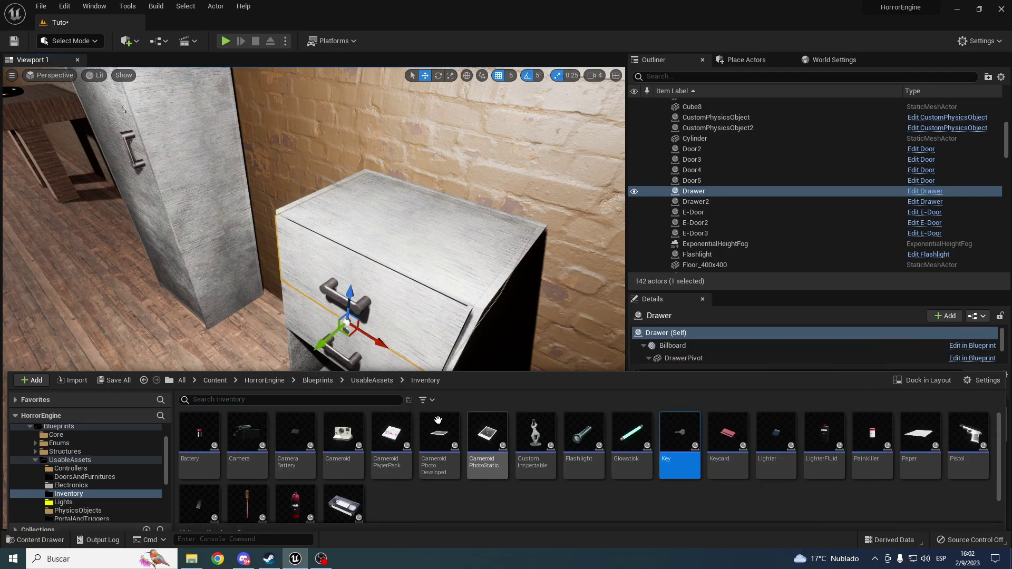
pyautogui.click(346, 330)
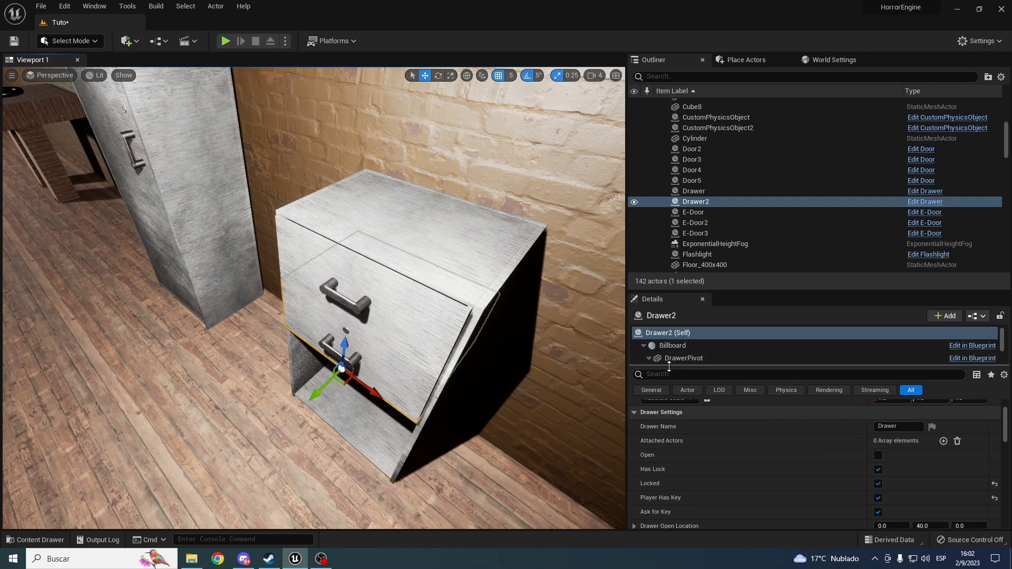
pyautogui.moveTo(668, 366); pyautogui.dragTo(679, 417)
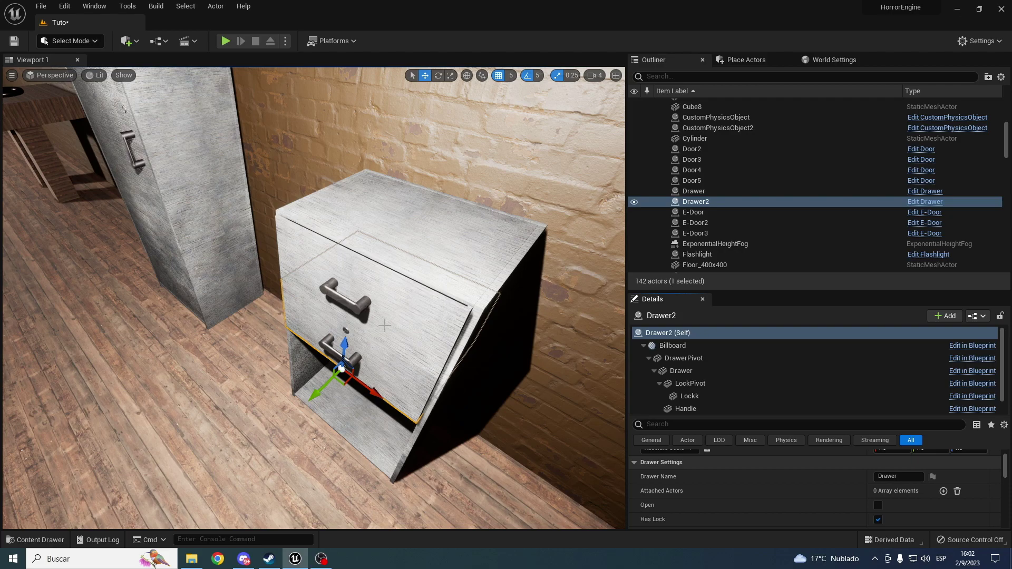
pyautogui.hotkey('ctrl', 'space')
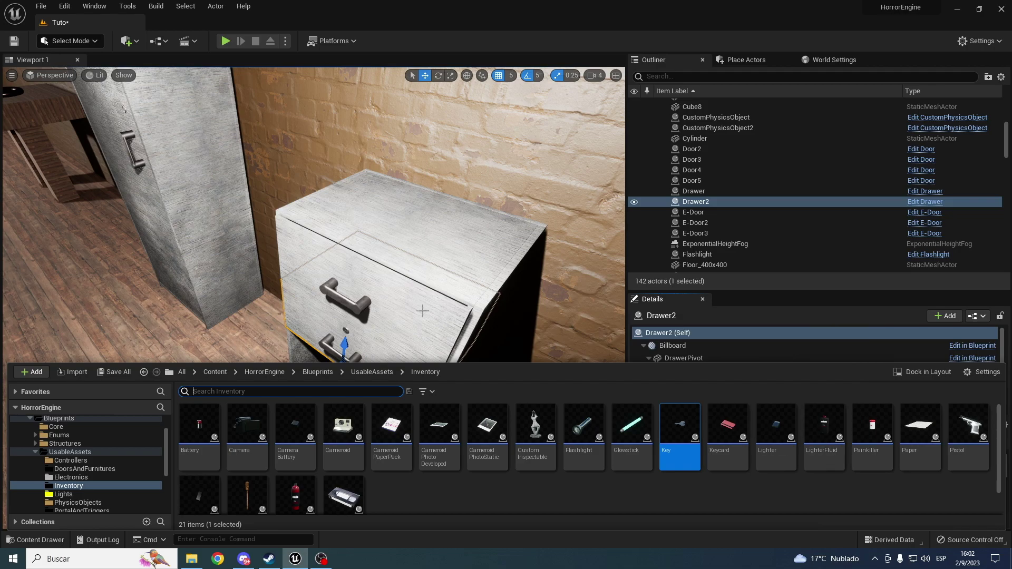
# - Select the top drawer and drag the Painkiller pickup onto it from the Content Drawer
pyautogui.click(381, 309)
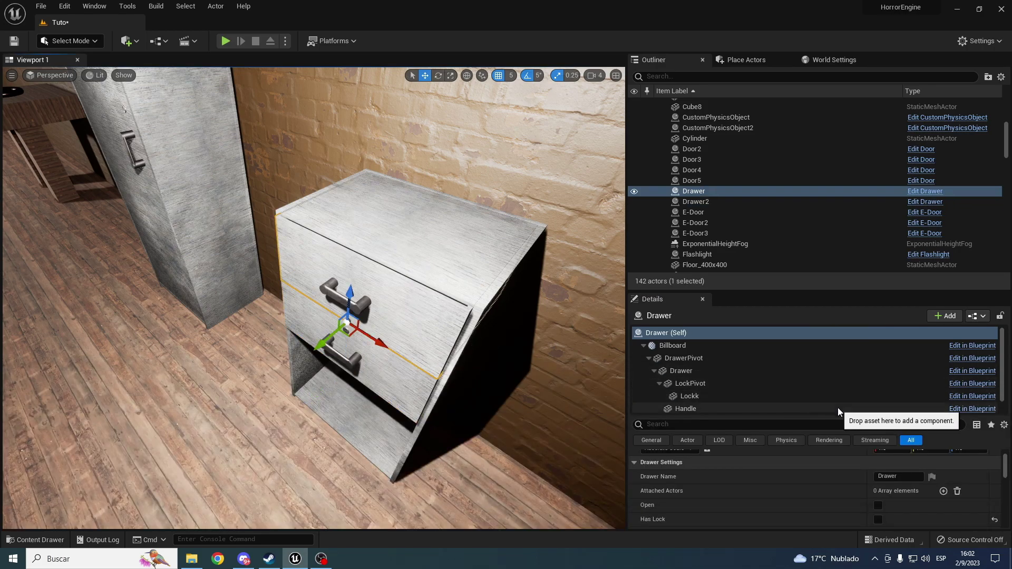
pyautogui.hotkey('ctrl', 'space')
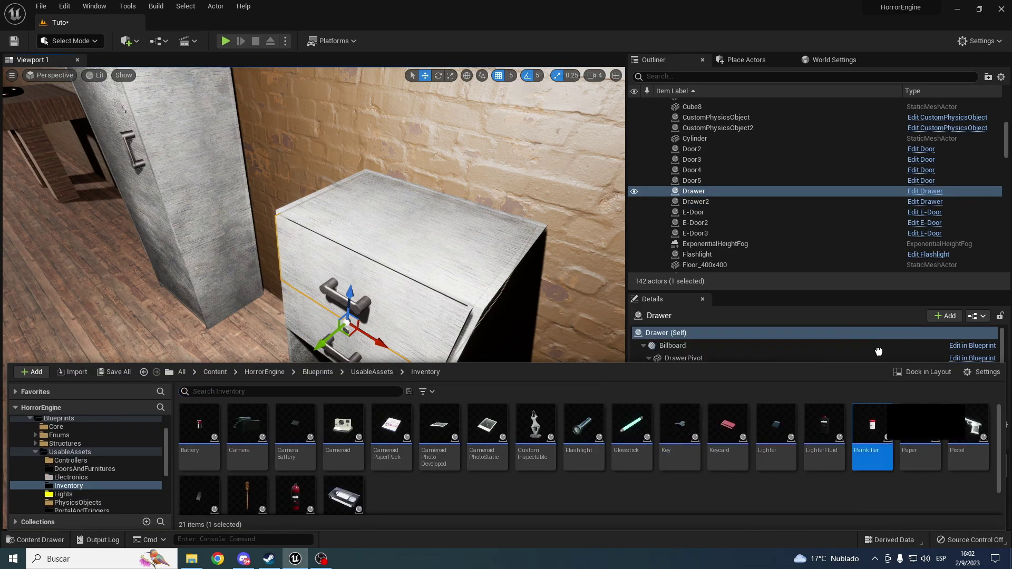
pyautogui.moveTo(872, 487)
pyautogui.mouseDown()
pyautogui.moveTo(611, 264)
pyautogui.moveTo(713, 400)
pyautogui.moveTo(698, 361)
pyautogui.mouseUp()
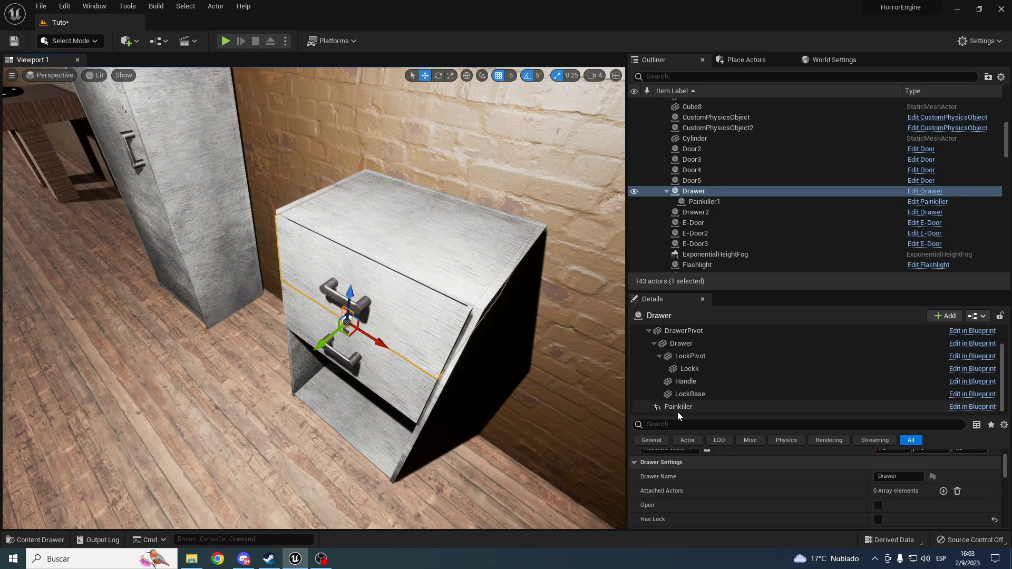
pyautogui.scroll(5, 297, 336)
pyautogui.scroll(-5, 297, 336)
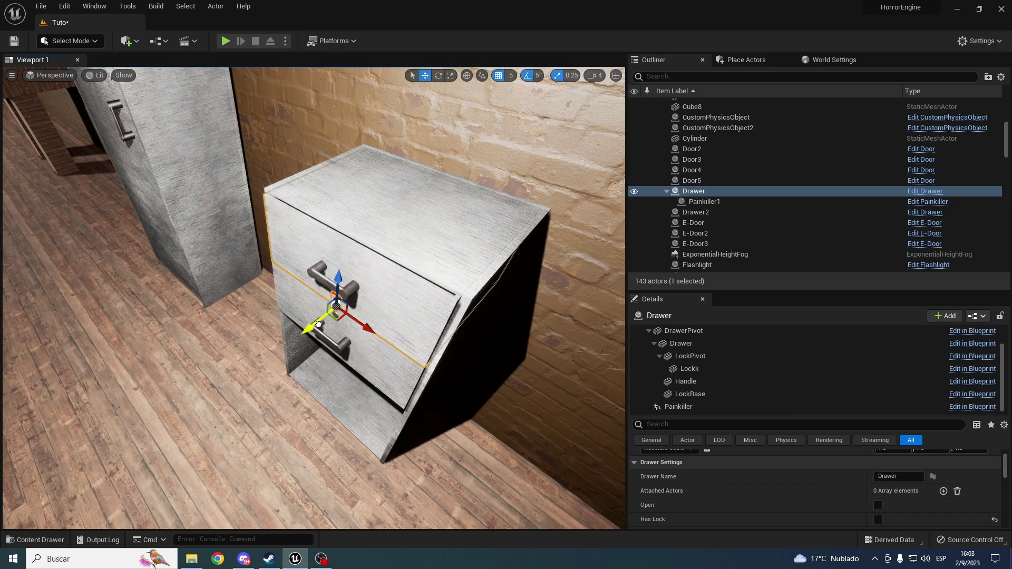
pyautogui.click(225, 41)
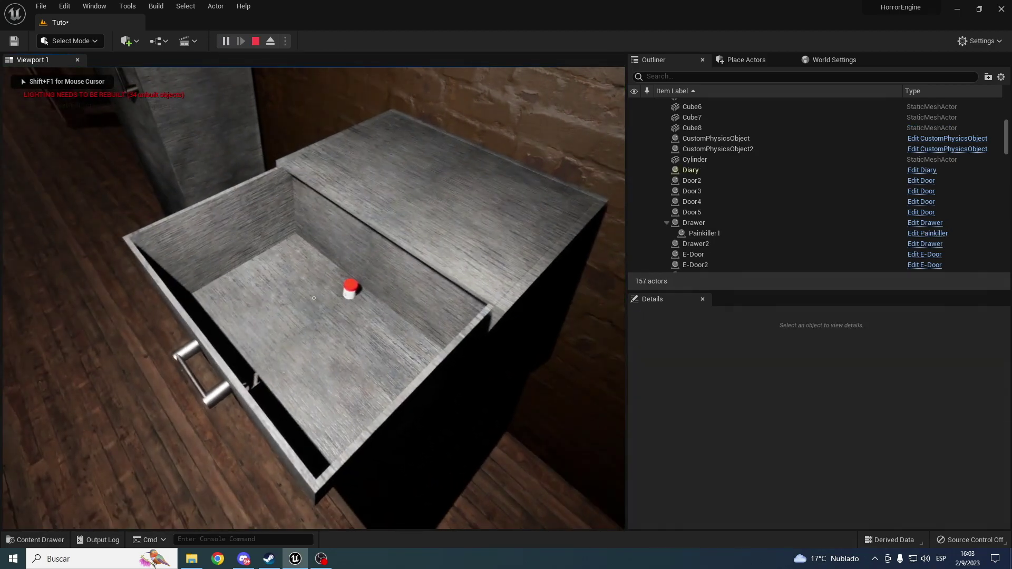
pyautogui.press('e')
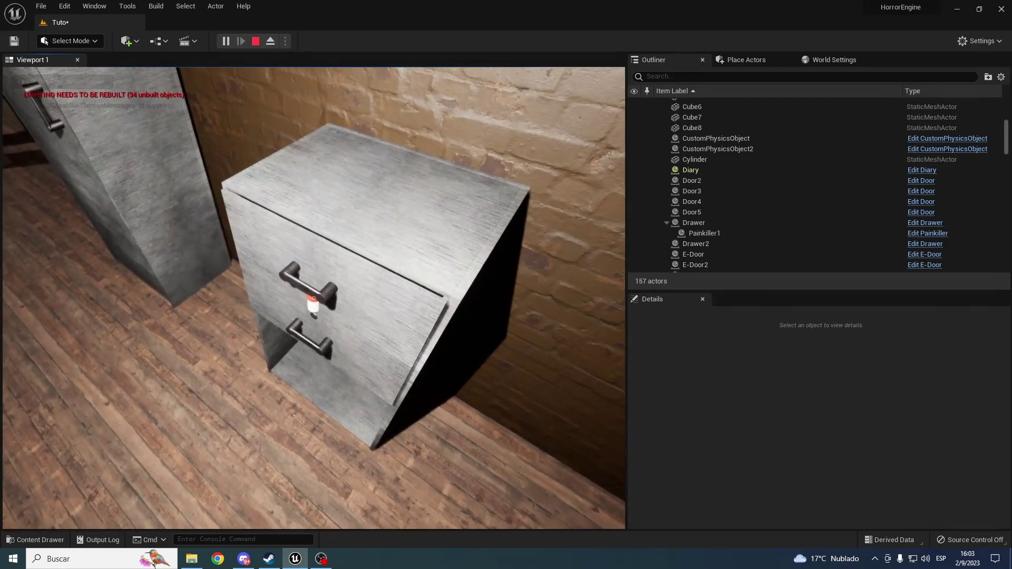
pyautogui.press('e')
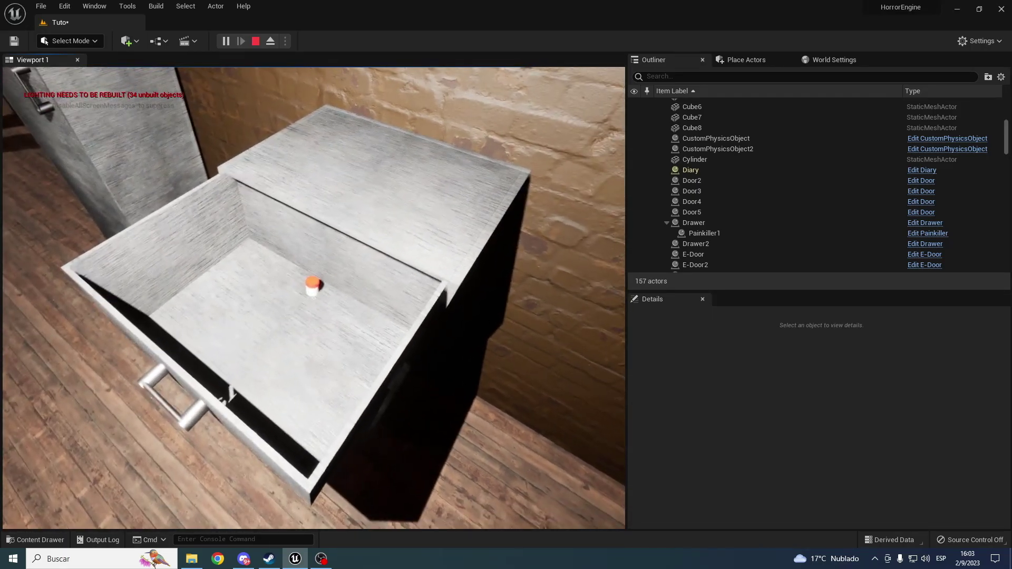
pyautogui.press('e')
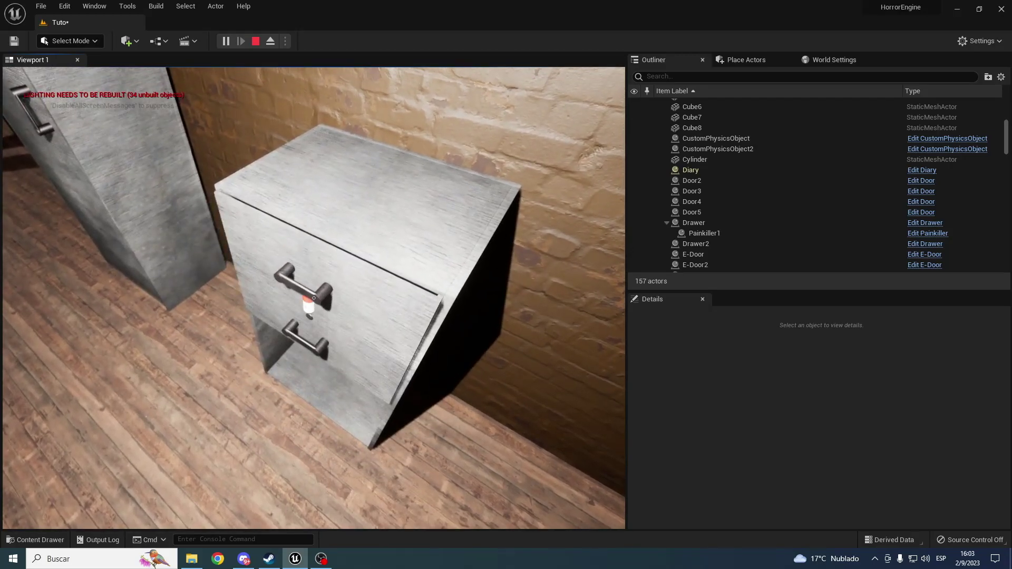
pyautogui.press('Escape')
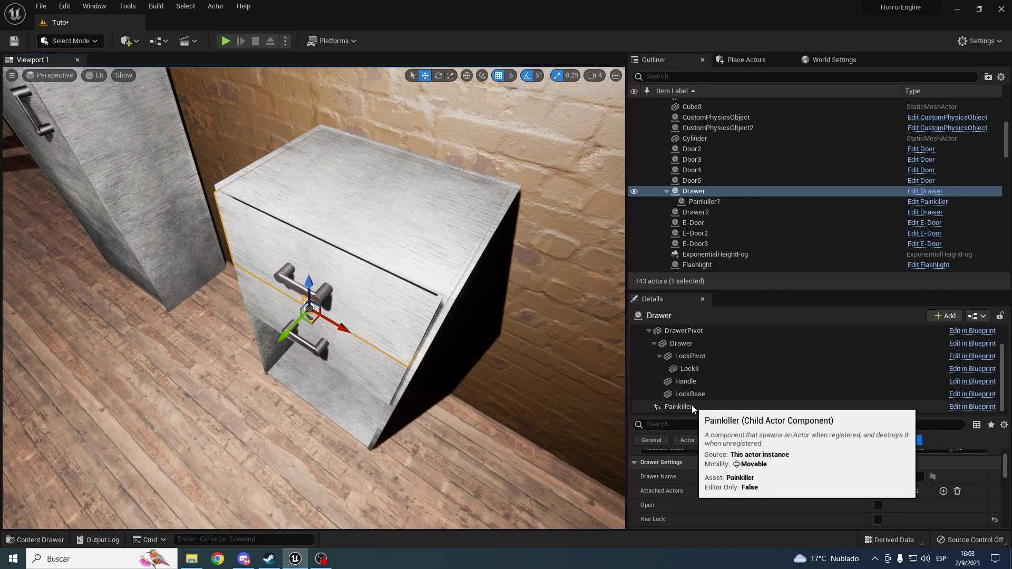
# - Attach the Painkiller component to the Drawer's DrawerPivot and set its location Y to -9
pyautogui.moveTo(691, 406)
pyautogui.mouseDown()
pyautogui.moveTo(735, 375)
pyautogui.moveTo(684, 362)
pyautogui.mouseUp()
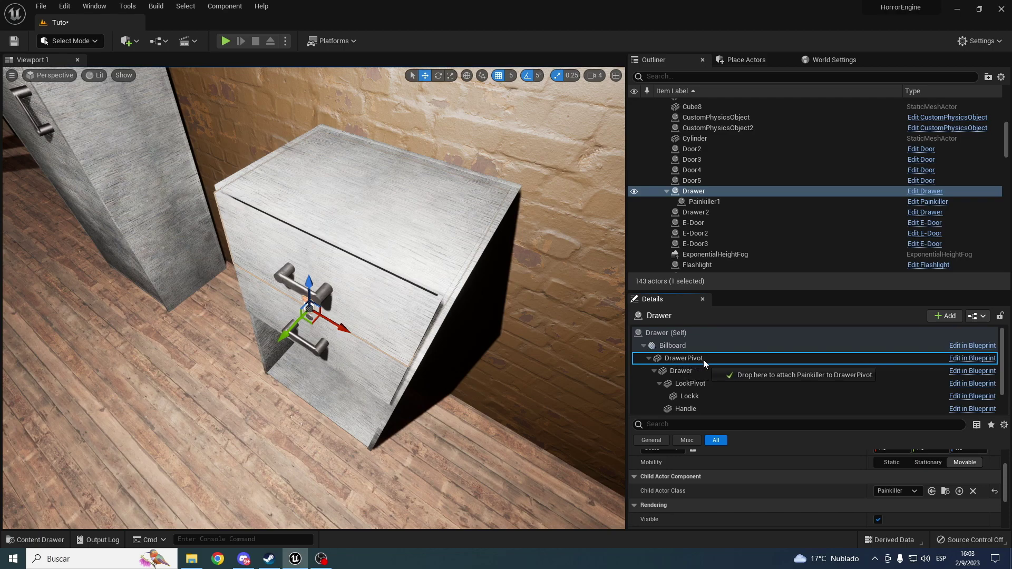
pyautogui.moveTo(684, 360); pyautogui.dragTo(703, 359)
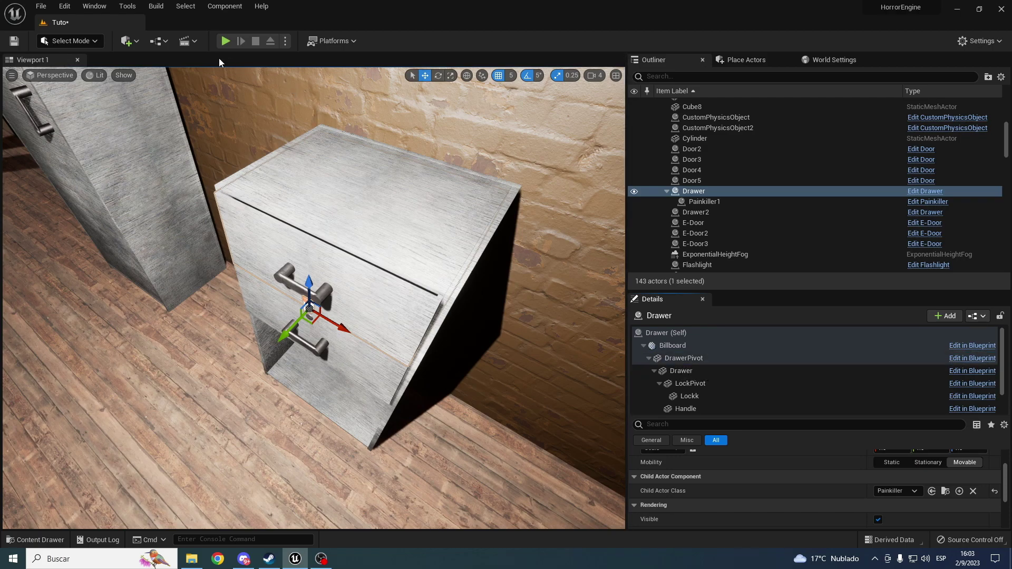
pyautogui.press('f')
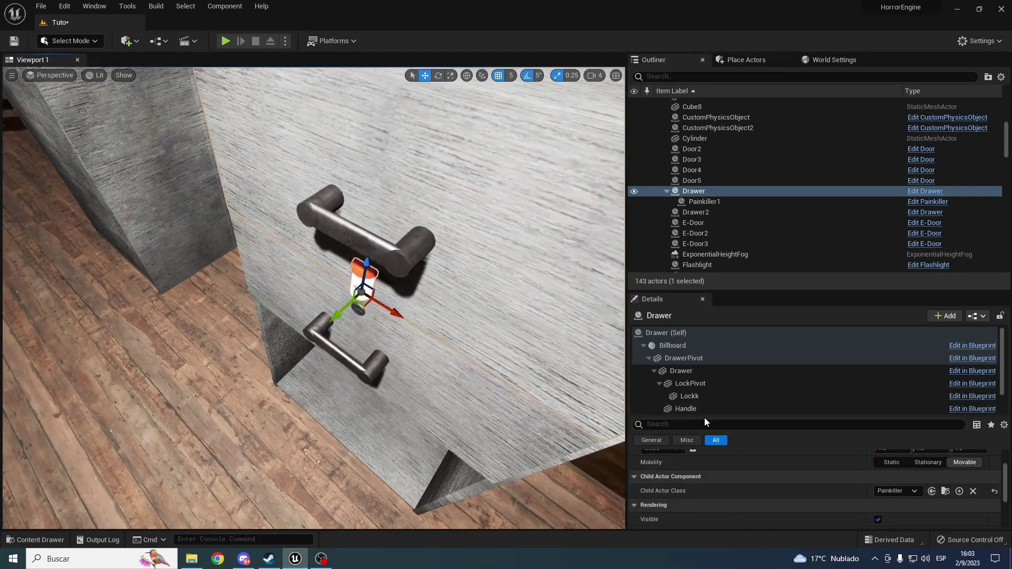
pyautogui.moveTo(704, 417); pyautogui.dragTo(711, 375)
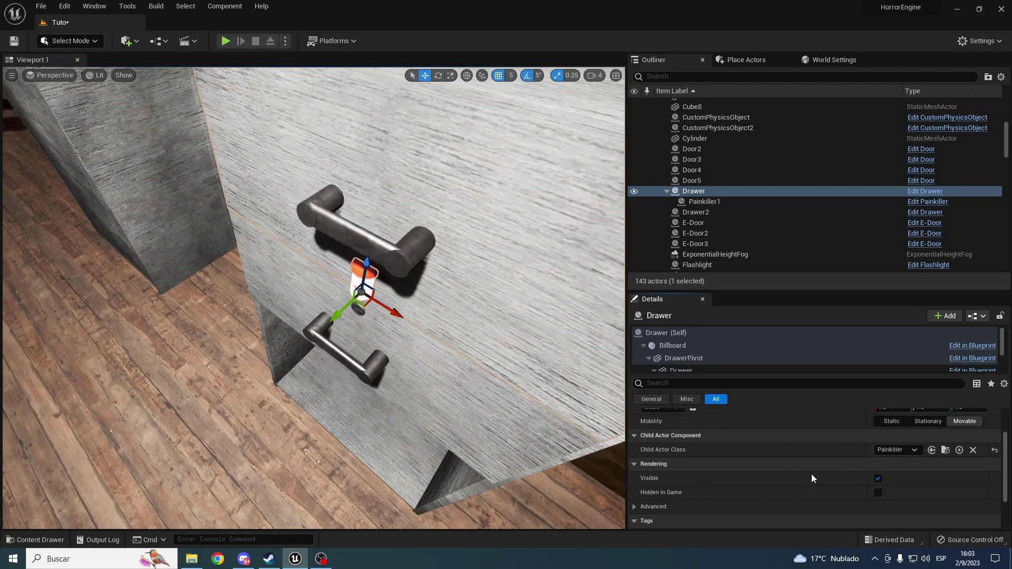
pyautogui.scroll(2, 811, 475)
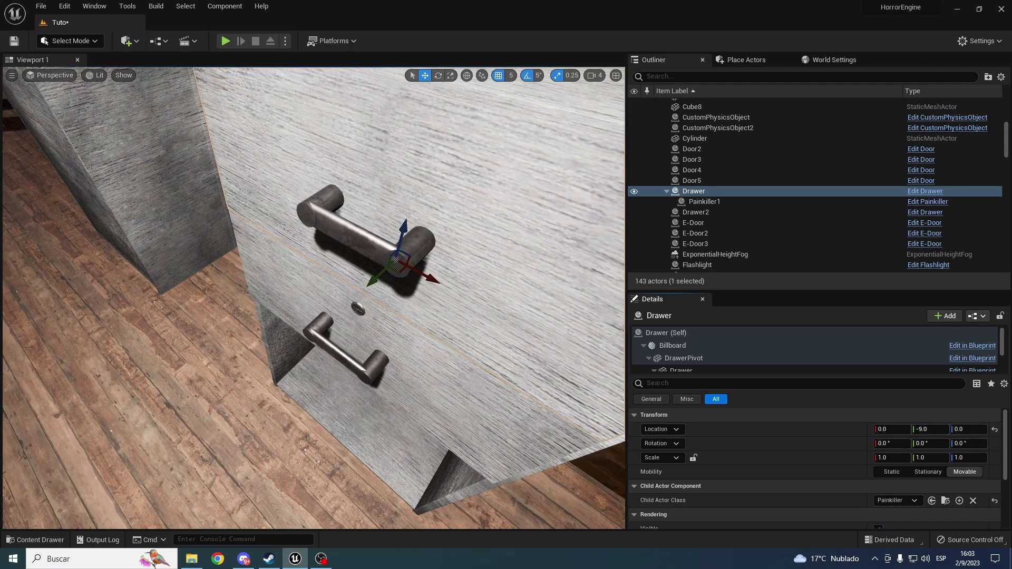
pyautogui.press('f')
pyautogui.click(225, 41)
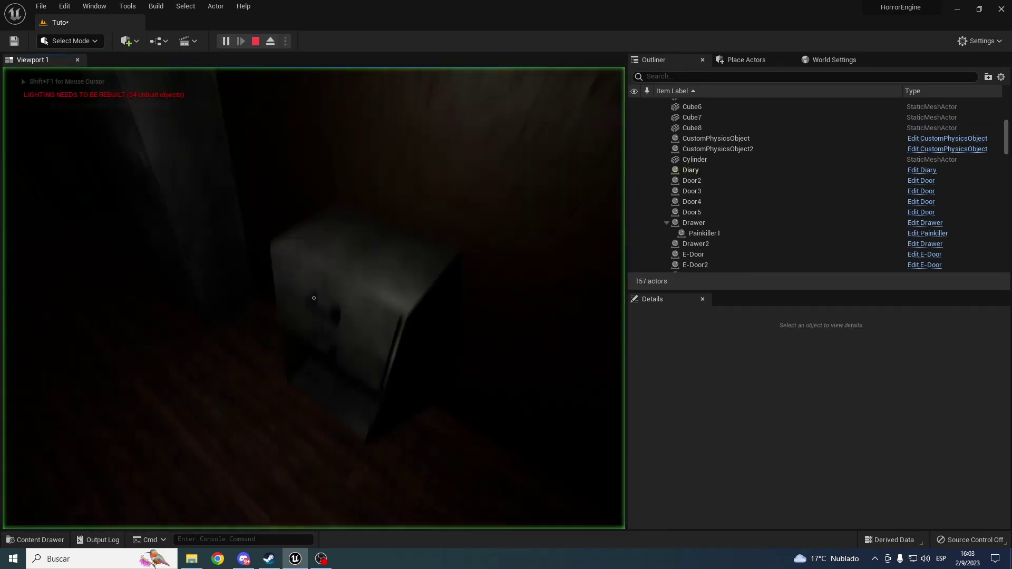
pyautogui.press('e')
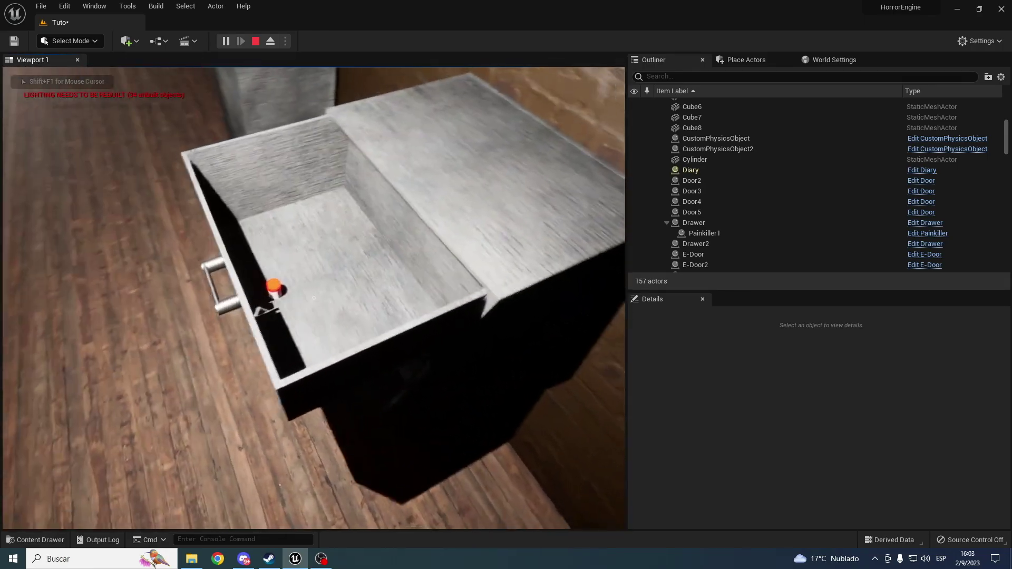
pyautogui.press('e')
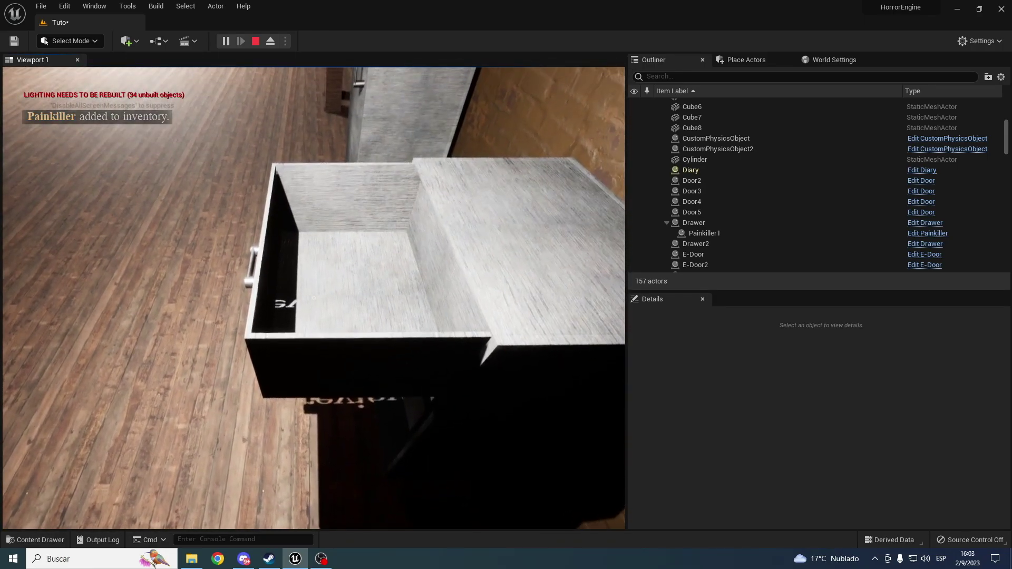
pyautogui.press('Escape')
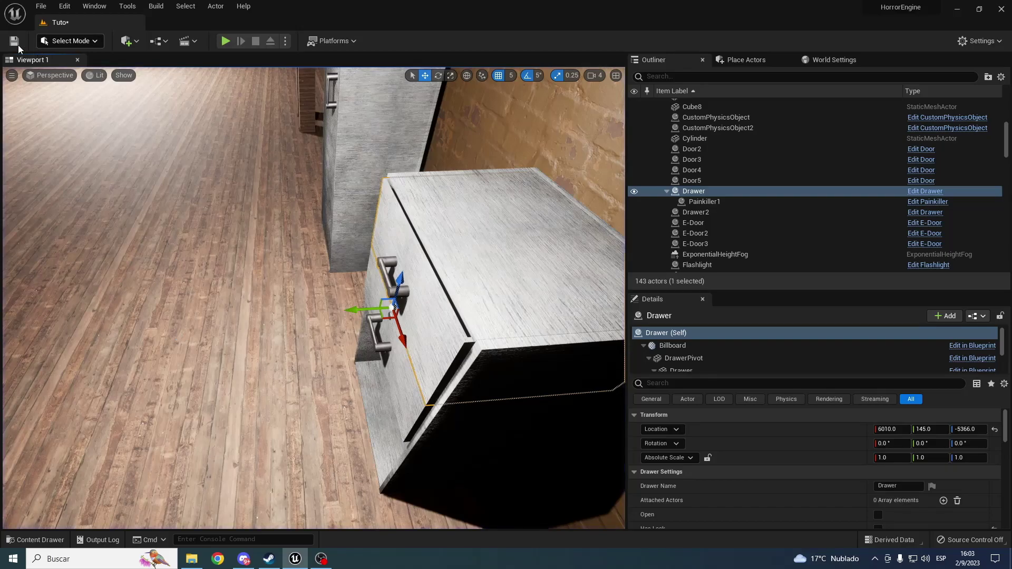
pyautogui.click(225, 41)
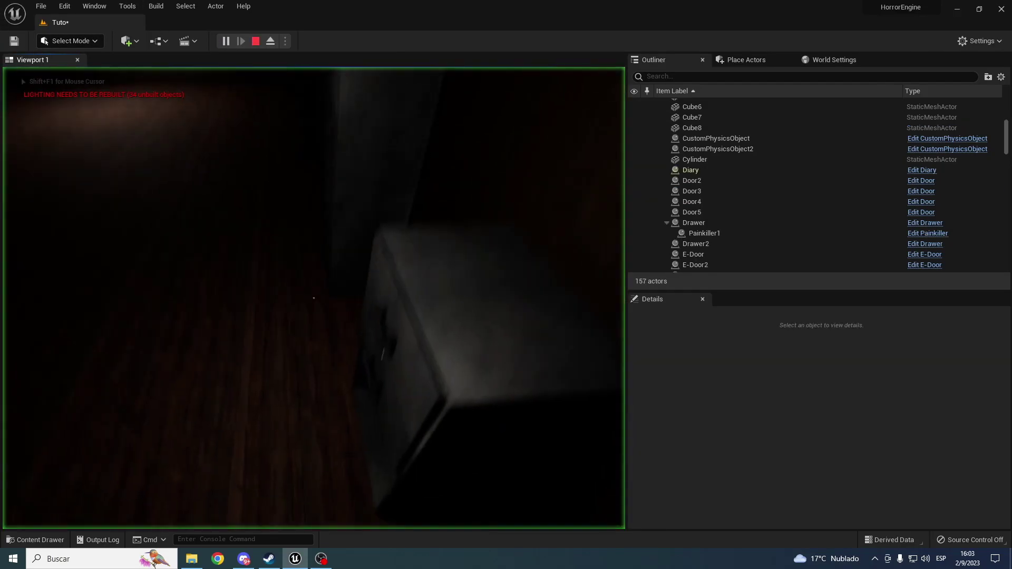
pyautogui.press('e')
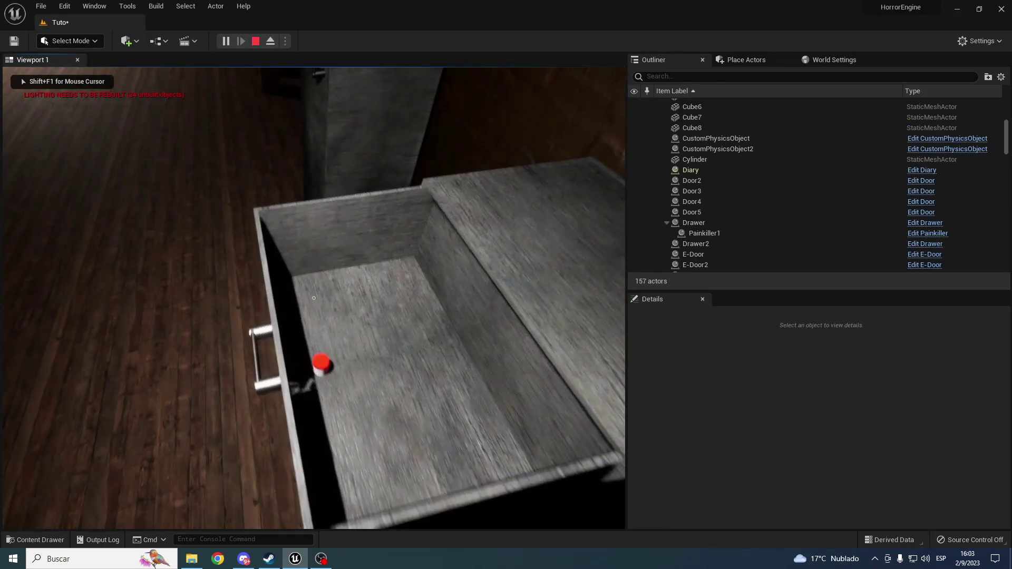
pyautogui.press('e')
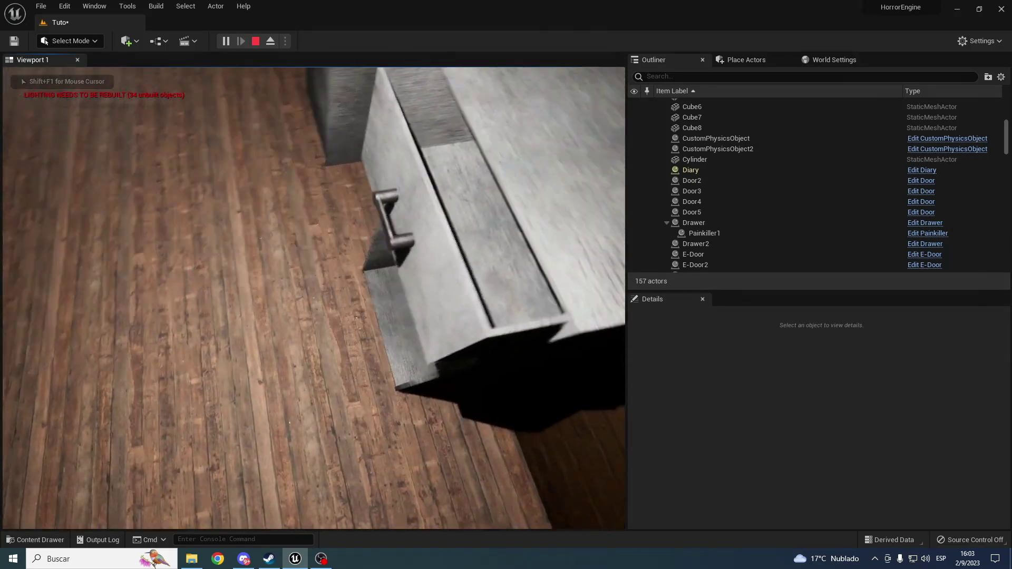
pyautogui.press('e')
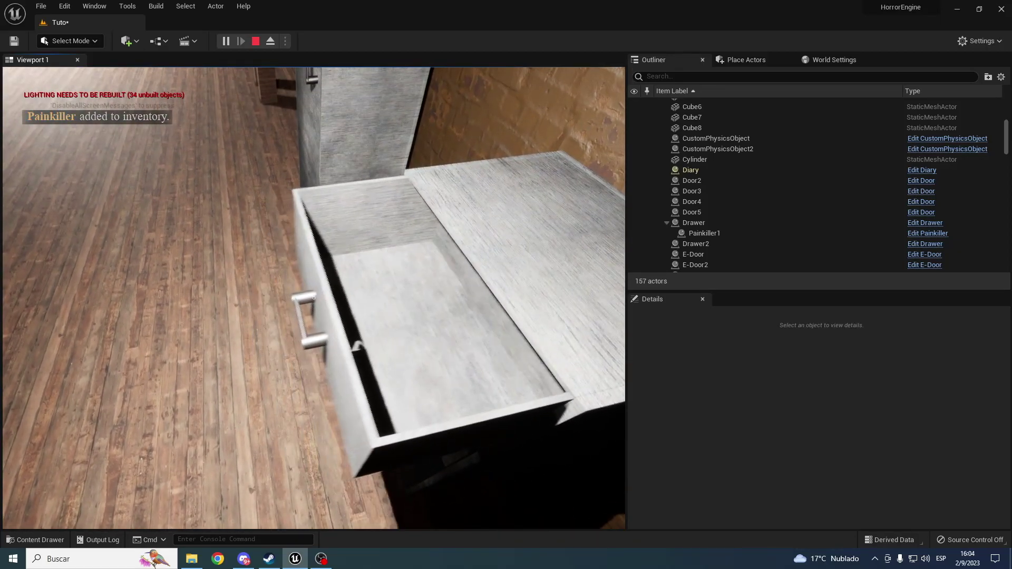
# - Stop the playtest and focus the view on the lower drawer, Drawer2
pyautogui.press('Escape')
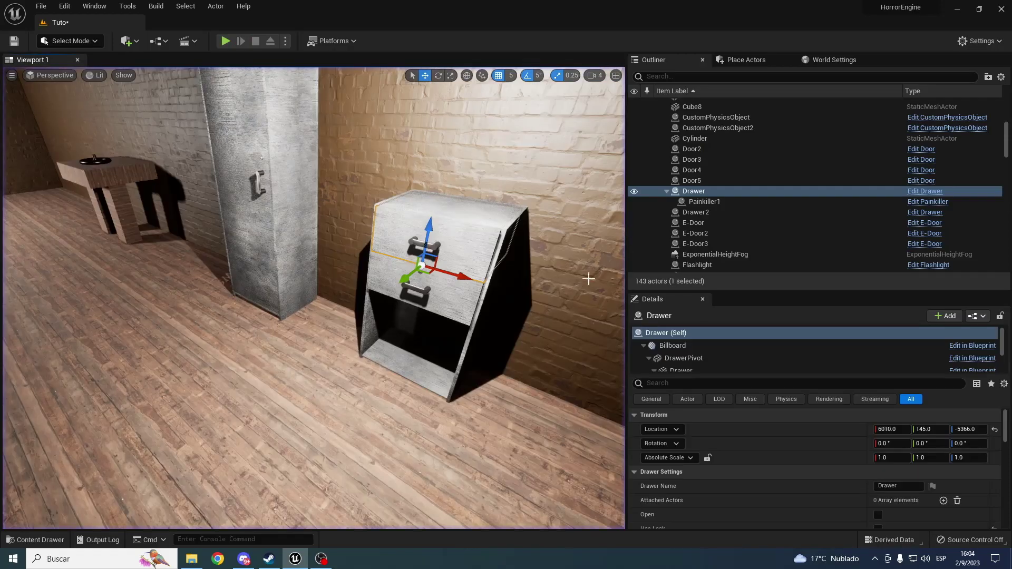
pyautogui.click(406, 292)
pyautogui.press('f')
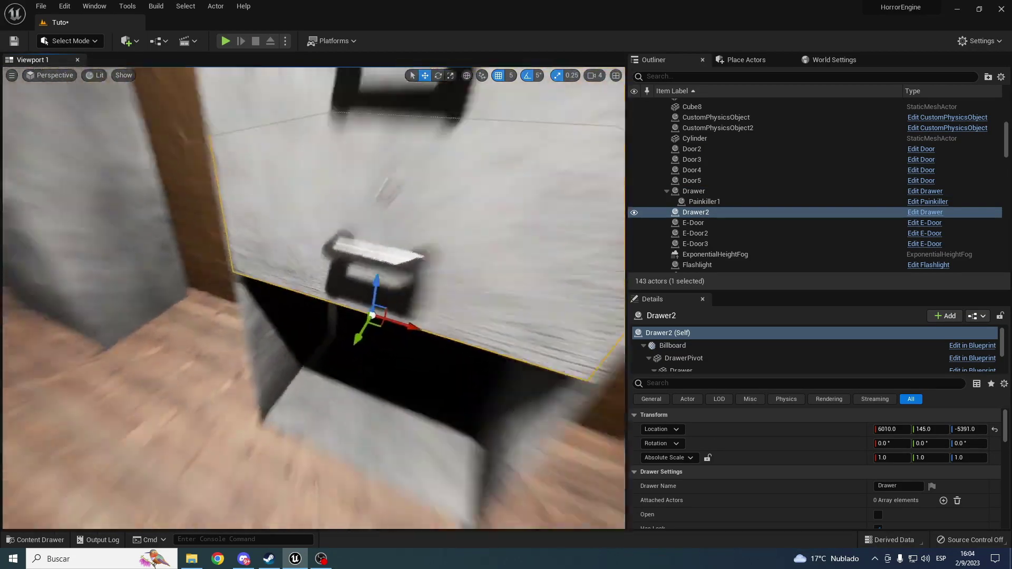
# - Browse the Content Drawer from UsableAssets into the Inventory folder
pyautogui.hotkey('ctrl', 'space')
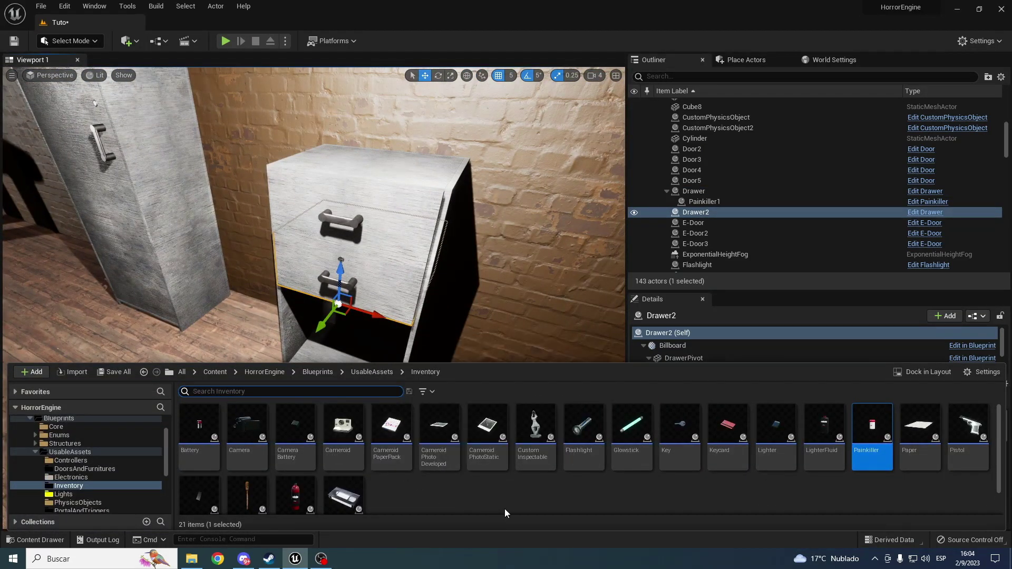
pyautogui.press('BackSpace')
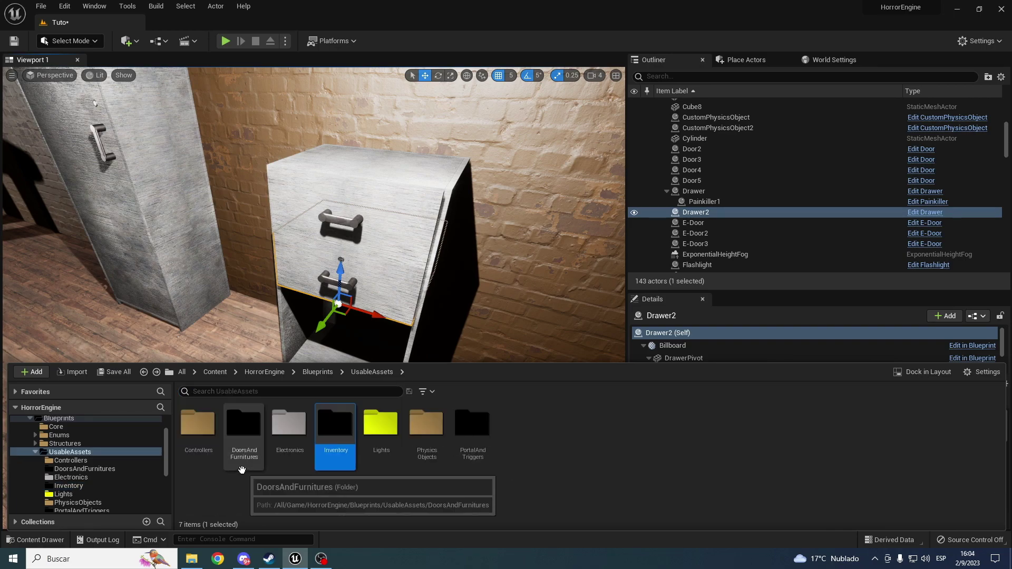
pyautogui.press('Left')
pyautogui.press('Return')
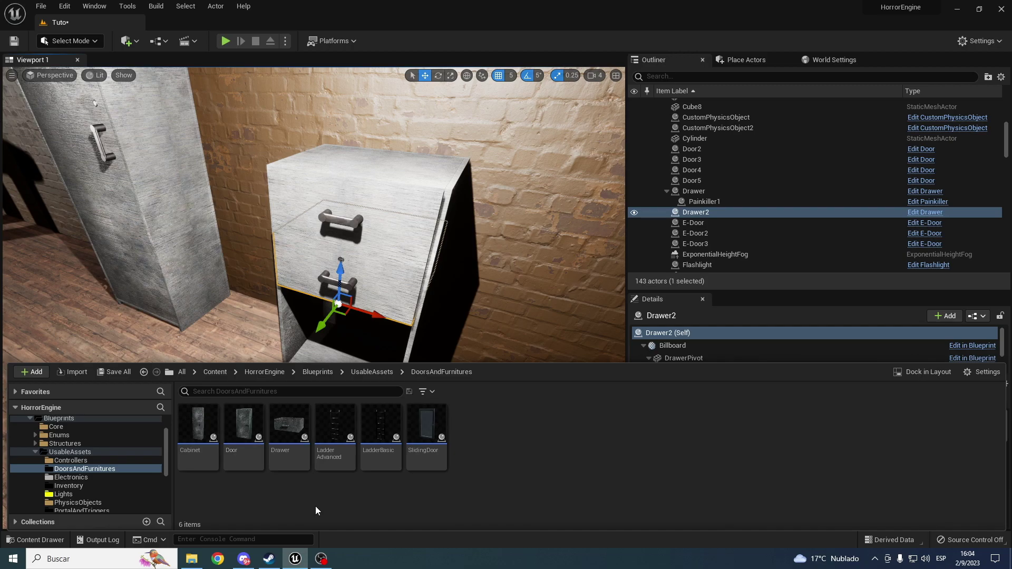
pyautogui.press('BackSpace')
pyautogui.press('Right')
pyautogui.press('Right')
pyautogui.press('Return')
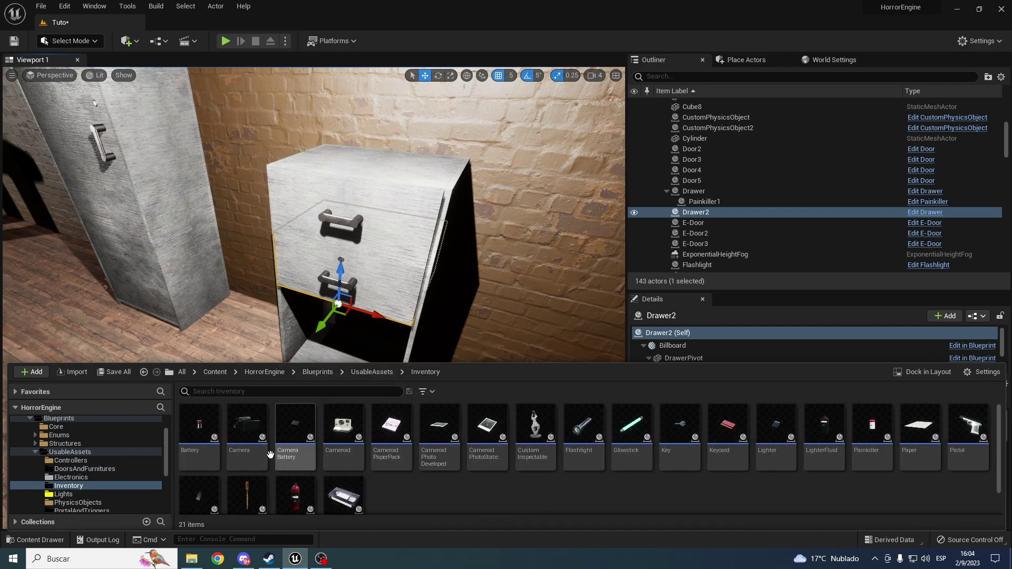
# - Place Camera pickups in the lower drawer and on top of the cabinet
pyautogui.moveTo(247, 430); pyautogui.dragTo(318, 323)
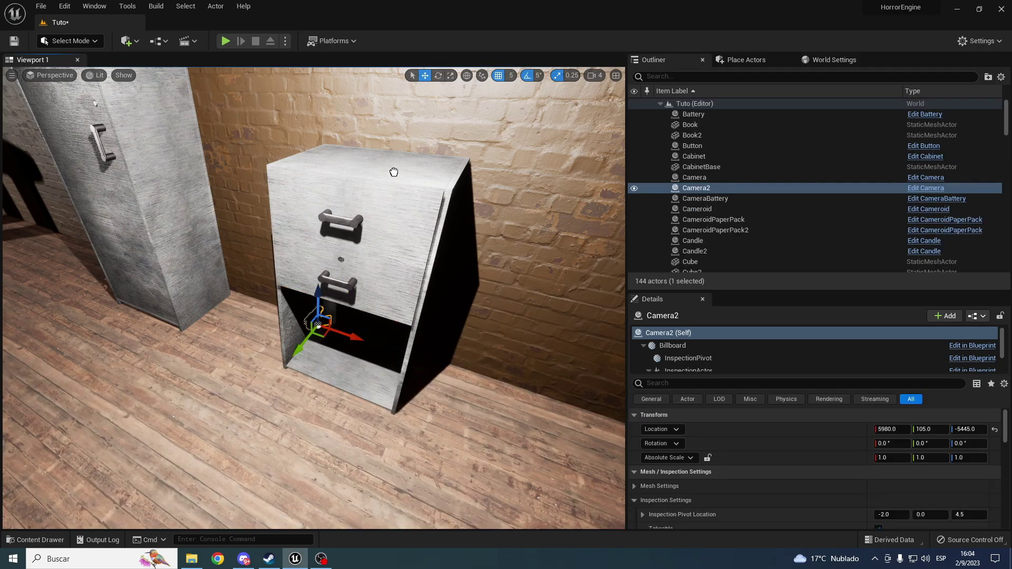
pyautogui.moveTo(394, 172); pyautogui.dragTo(394, 171)
pyautogui.scroll(-1, 669, 352)
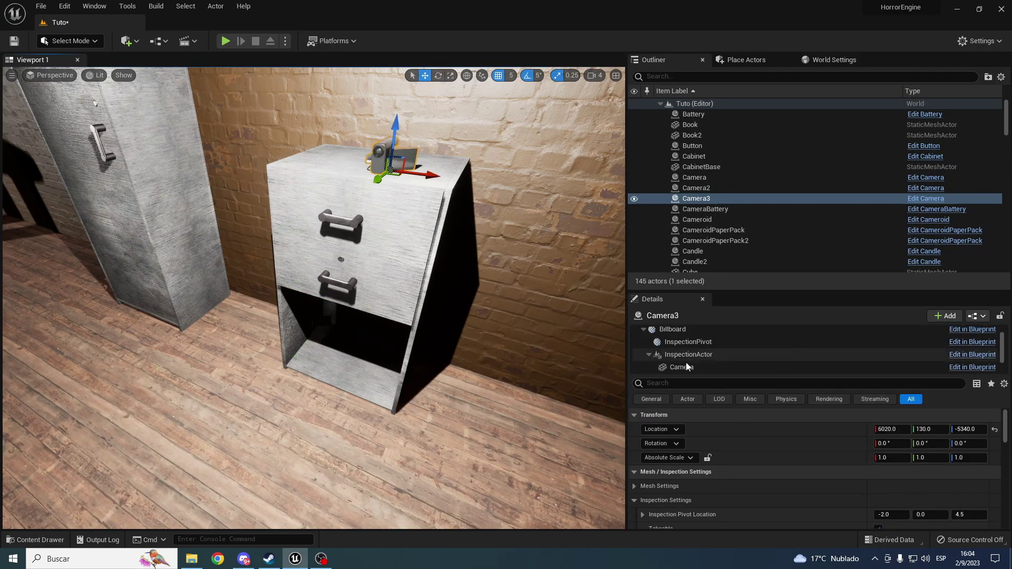
# - Inspect Camera3's Camera component mesh, then delete Camera3 from the cabinet top
pyautogui.click(686, 366)
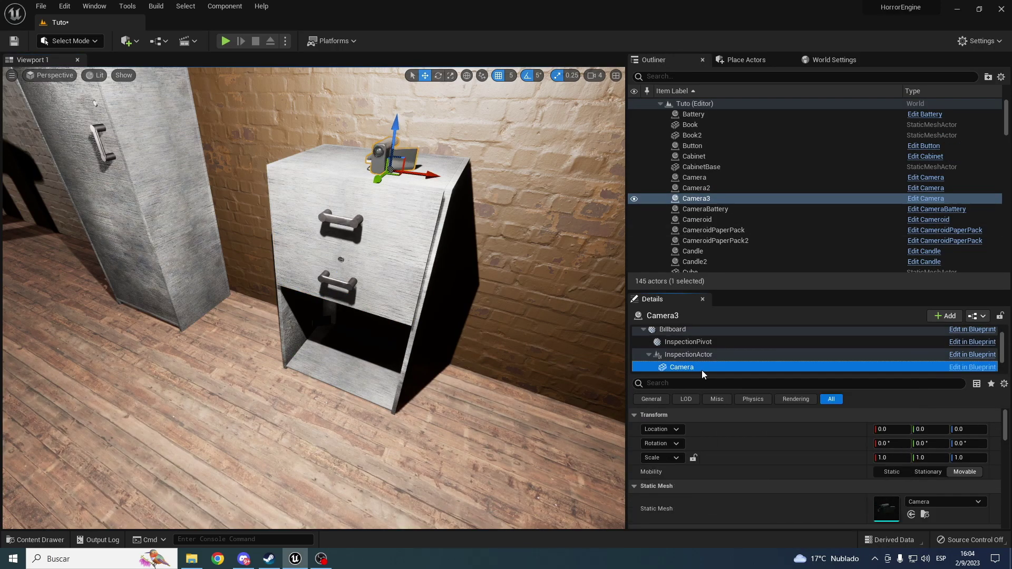
pyautogui.click(926, 515)
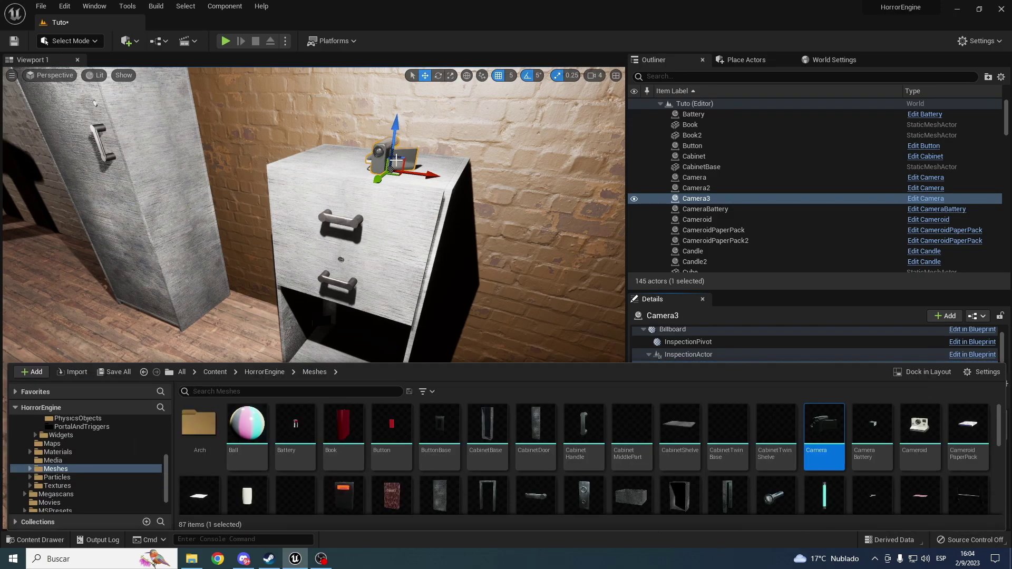
pyautogui.click(395, 160)
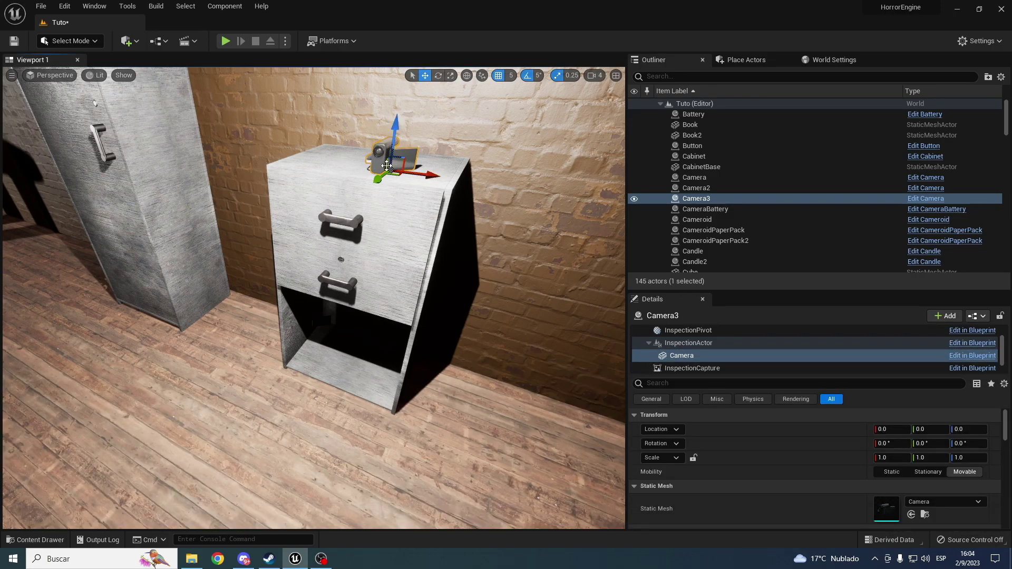
pyautogui.click(352, 167)
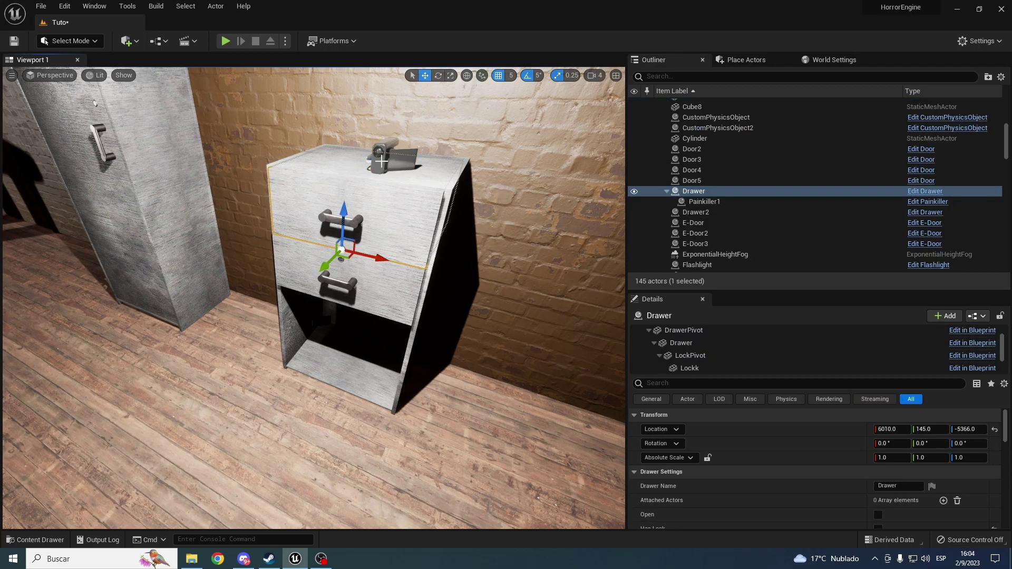
pyautogui.click(385, 161)
pyautogui.press('Delete')
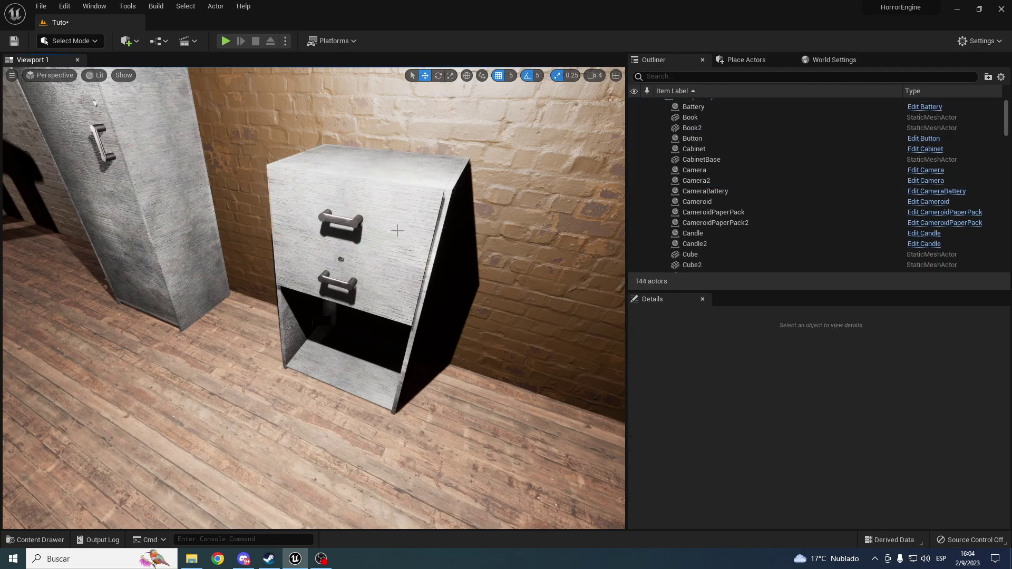
# - Find and select the Radio mesh asset in the Content Drawer
pyautogui.hotkey('ctrl', 'space')
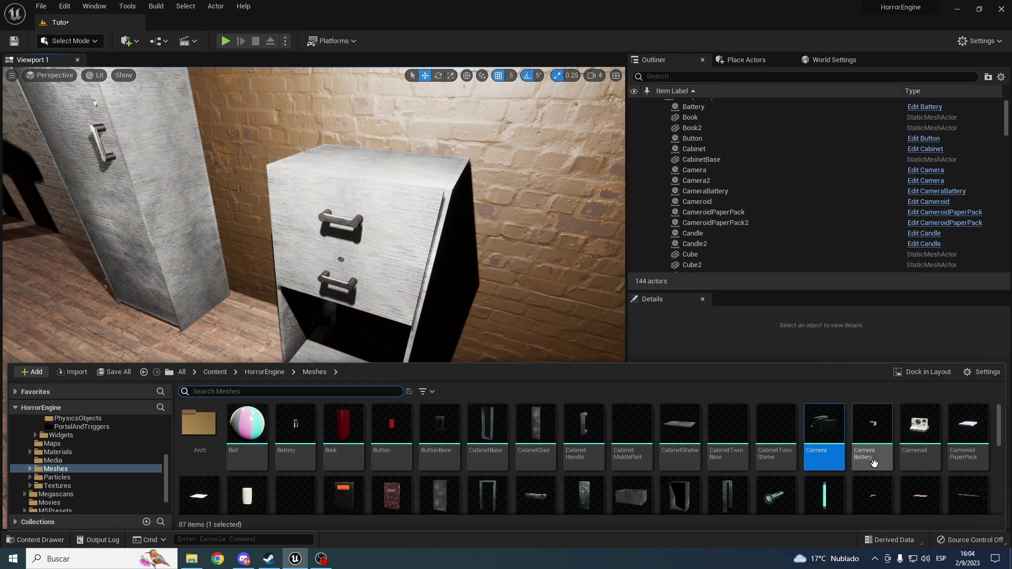
pyautogui.scroll(-1, 841, 458)
pyautogui.scroll(-2, 842, 458)
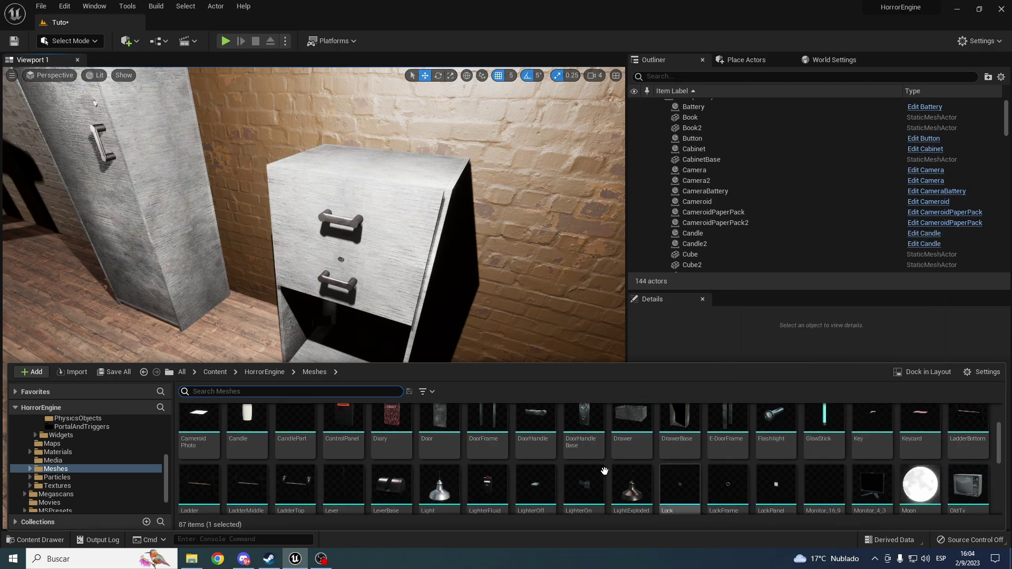
pyautogui.scroll(-2, 422, 475)
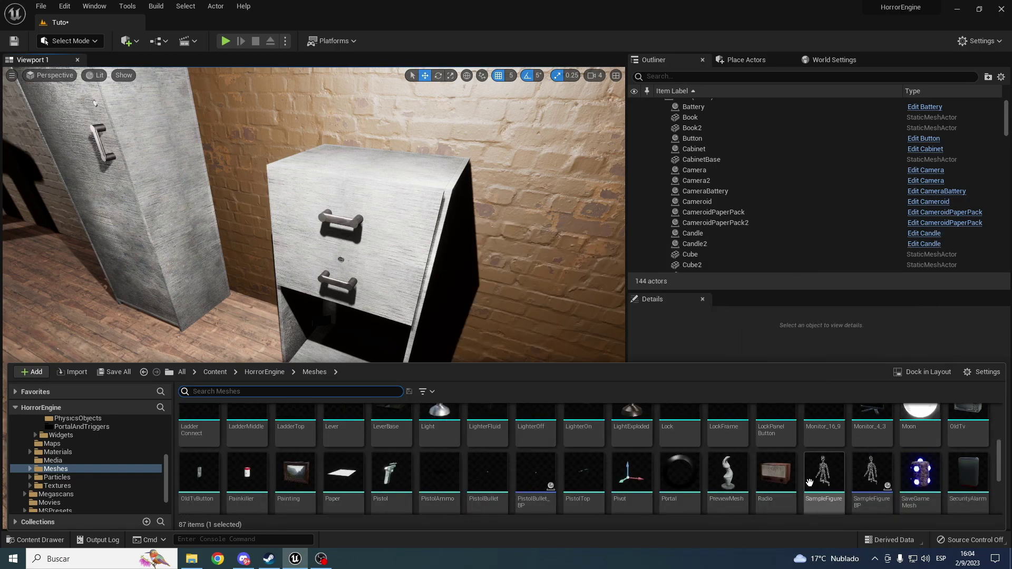
pyautogui.click(772, 478)
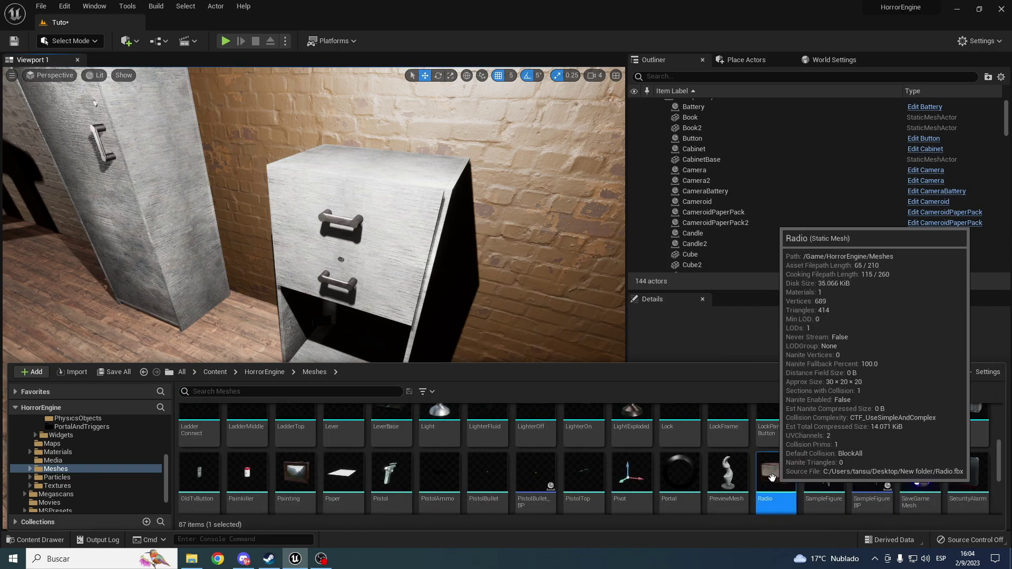
# - Attach the Radio mesh to Drawer2's DrawerPivot and set its location Y to -10
pyautogui.click(350, 285)
pyautogui.hotkey('ctrl', 'space')
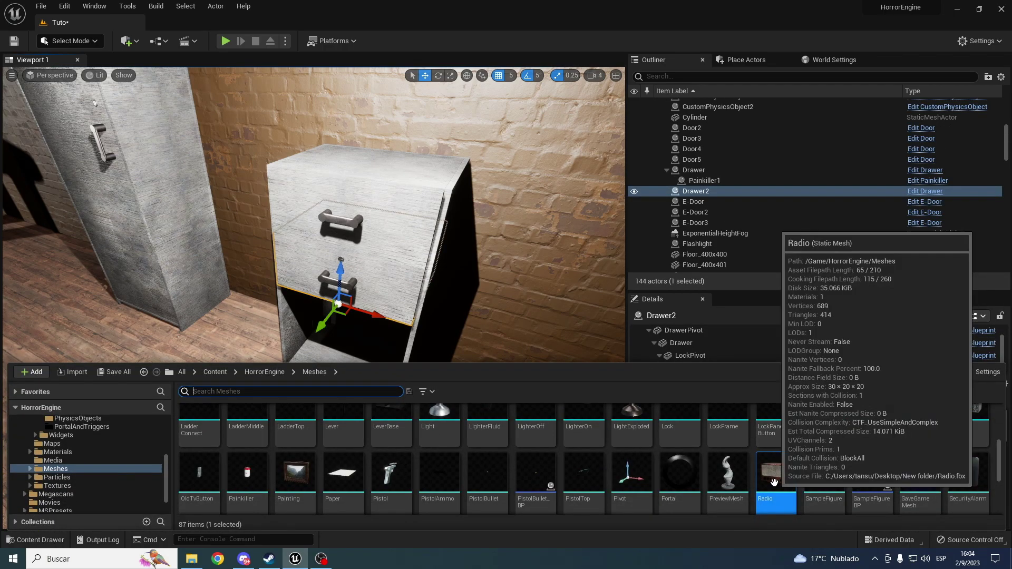
pyautogui.moveTo(773, 481)
pyautogui.mouseDown()
pyautogui.moveTo(710, 338)
pyautogui.moveTo(715, 347)
pyautogui.mouseUp()
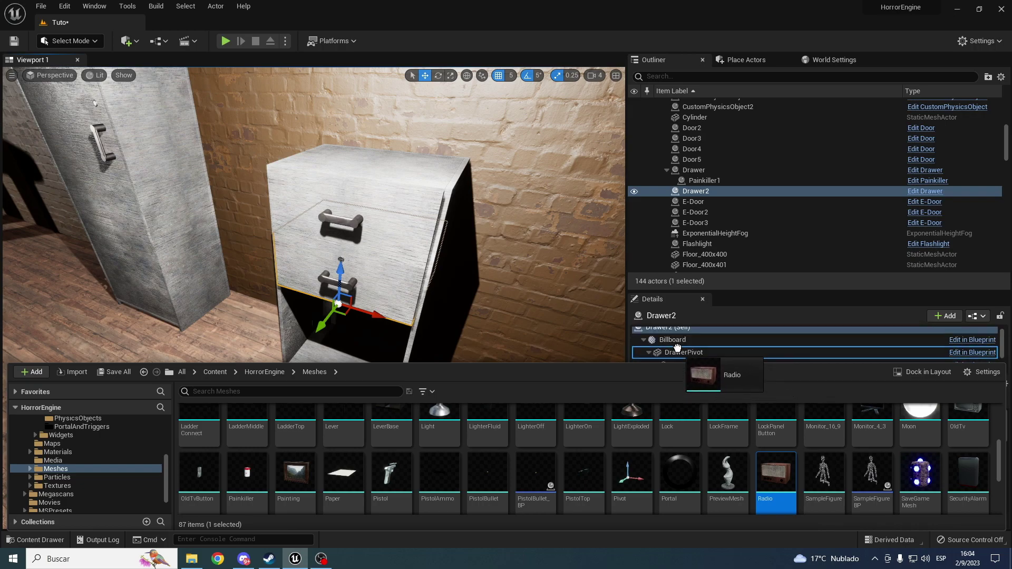
pyautogui.moveTo(677, 347); pyautogui.dragTo(678, 348)
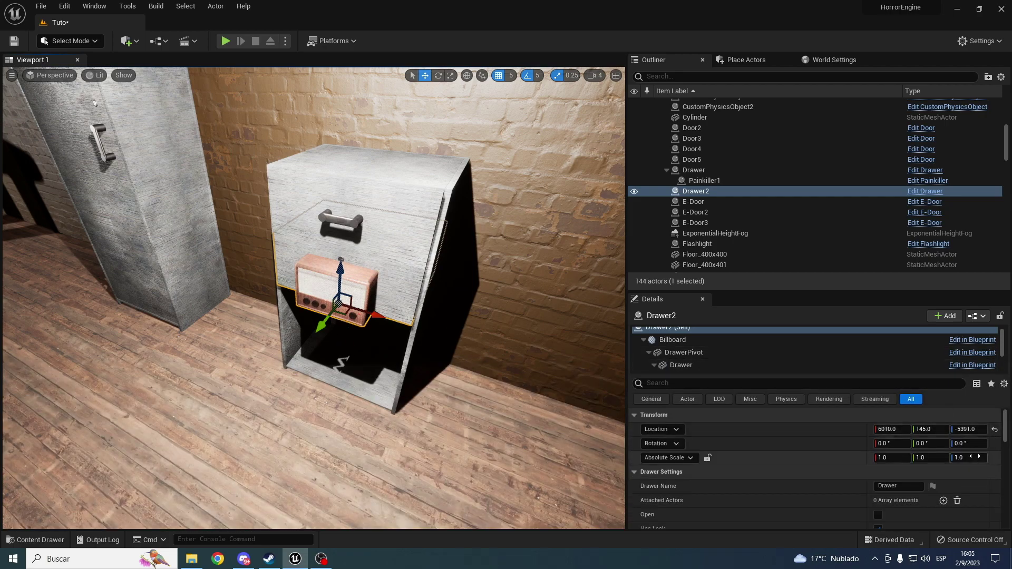
pyautogui.moveTo(923, 429); pyautogui.dragTo(909, 428)
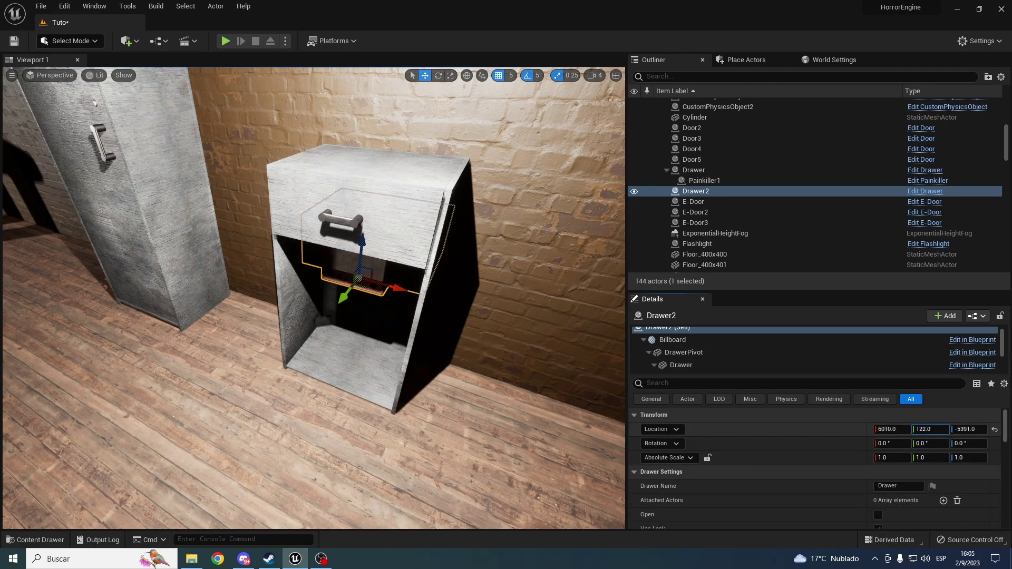
pyautogui.hotkey('ctrl', 'z')
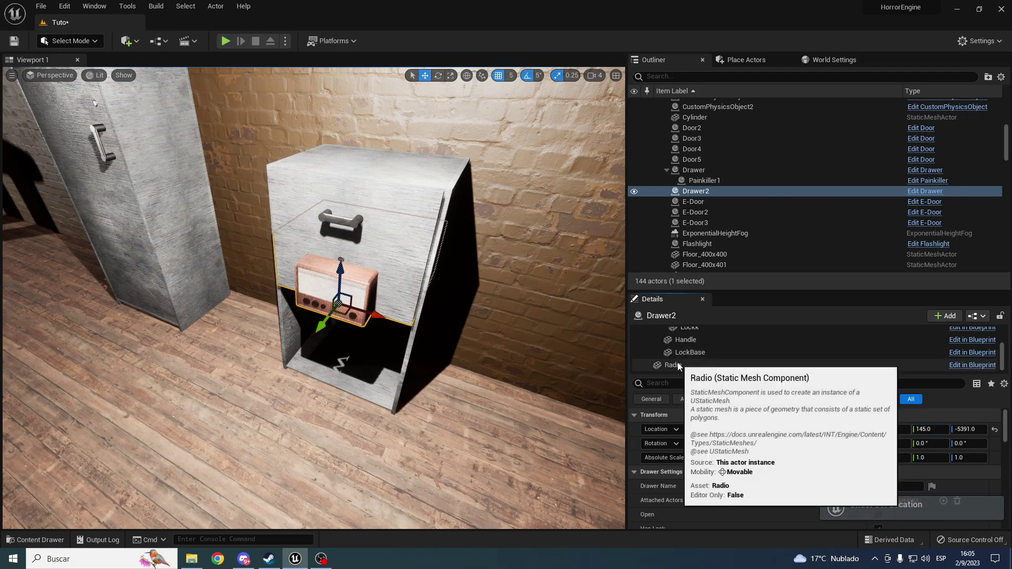
pyautogui.scroll(3, 701, 346)
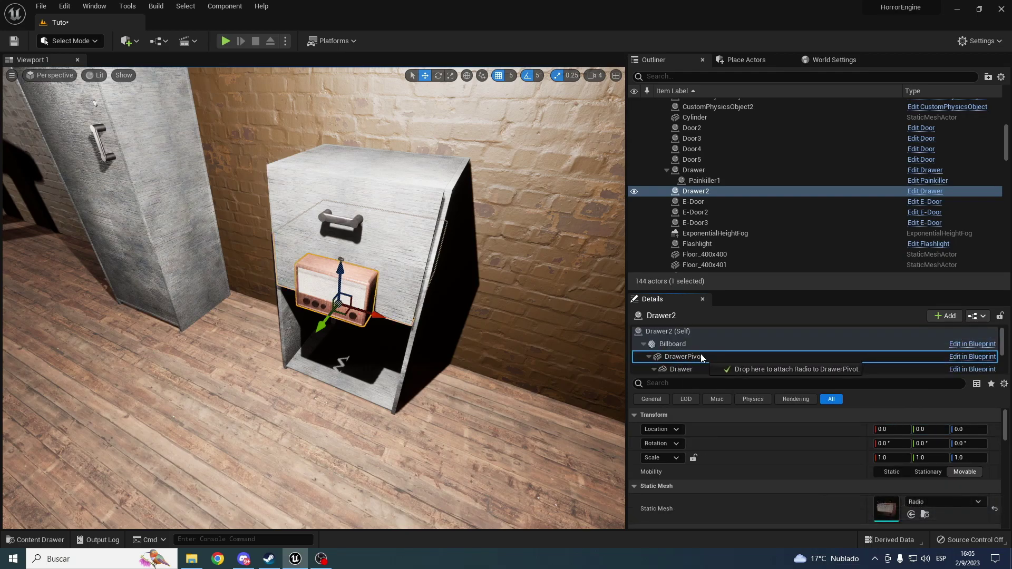
pyautogui.moveTo(701, 357); pyautogui.dragTo(701, 357)
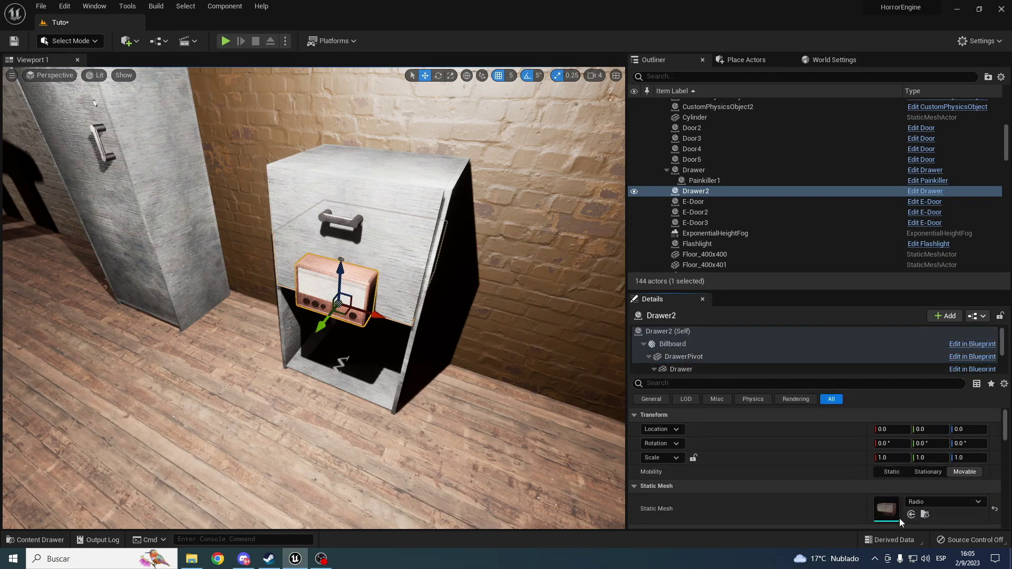
pyautogui.moveTo(922, 430); pyautogui.dragTo(912, 430)
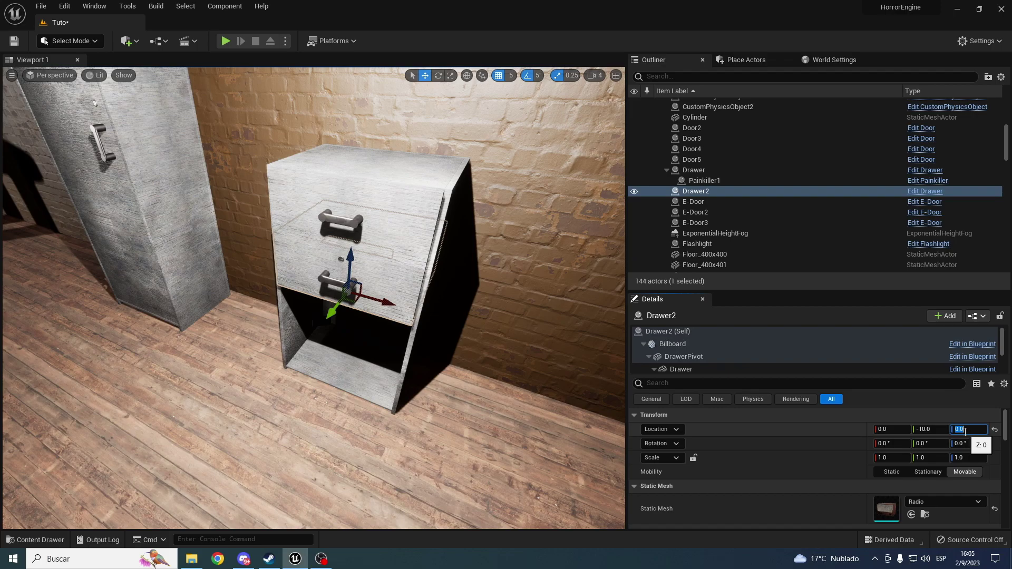
pyautogui.moveTo(95, 103); pyautogui.dragTo(76, 128, button='right')
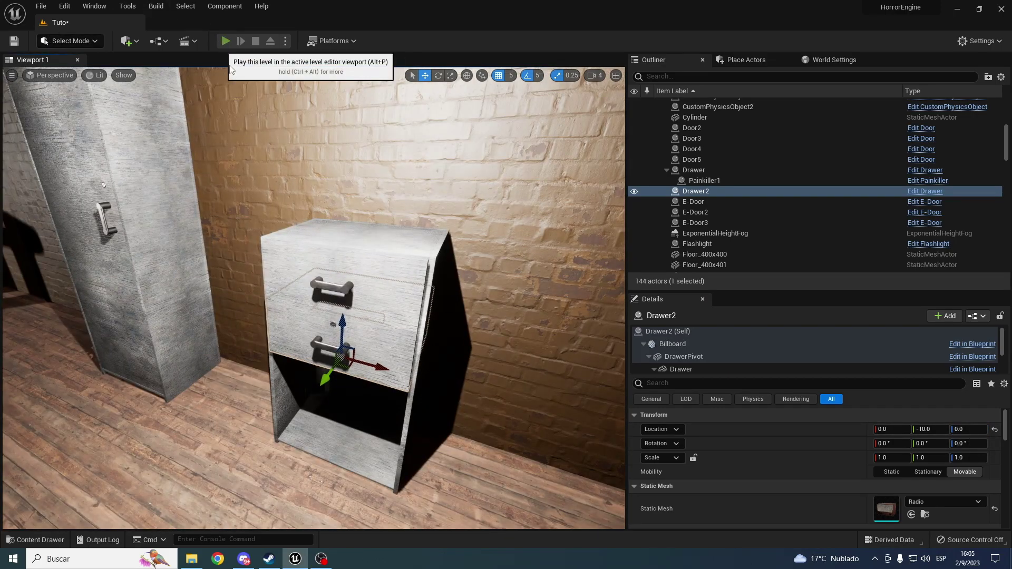
pyautogui.click(225, 40)
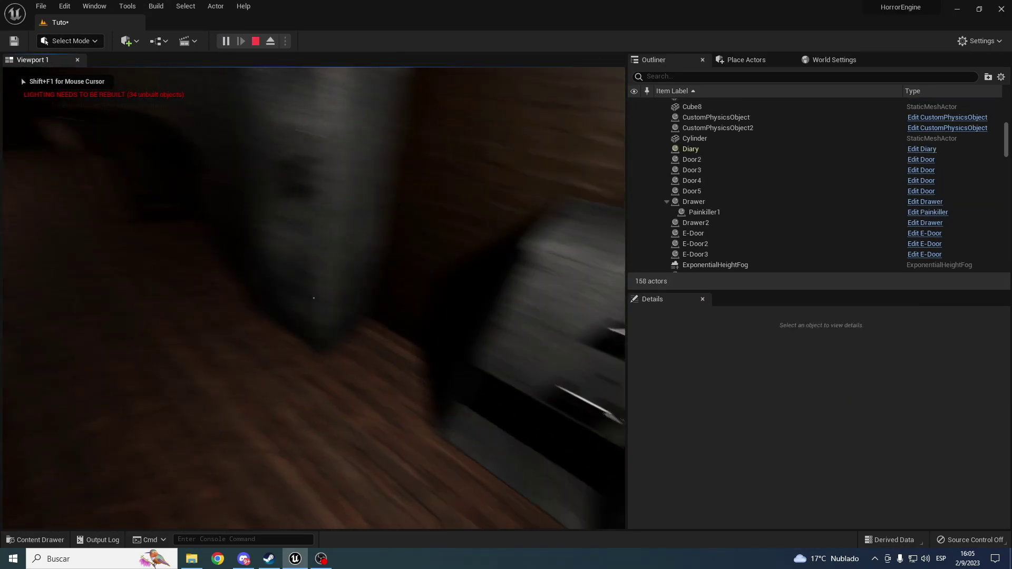
pyautogui.press('w')
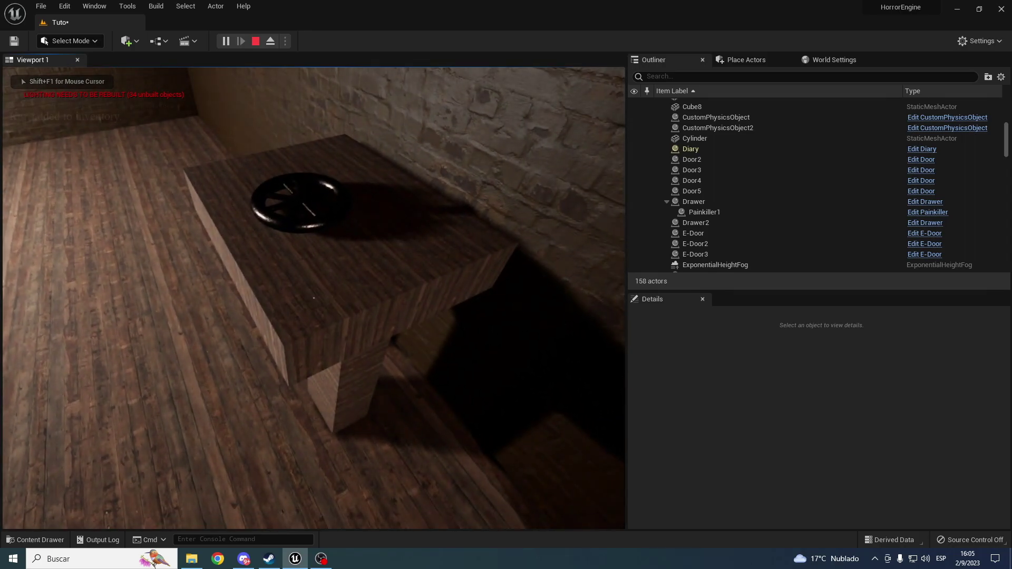
pyautogui.press('e')
pyautogui.press('w')
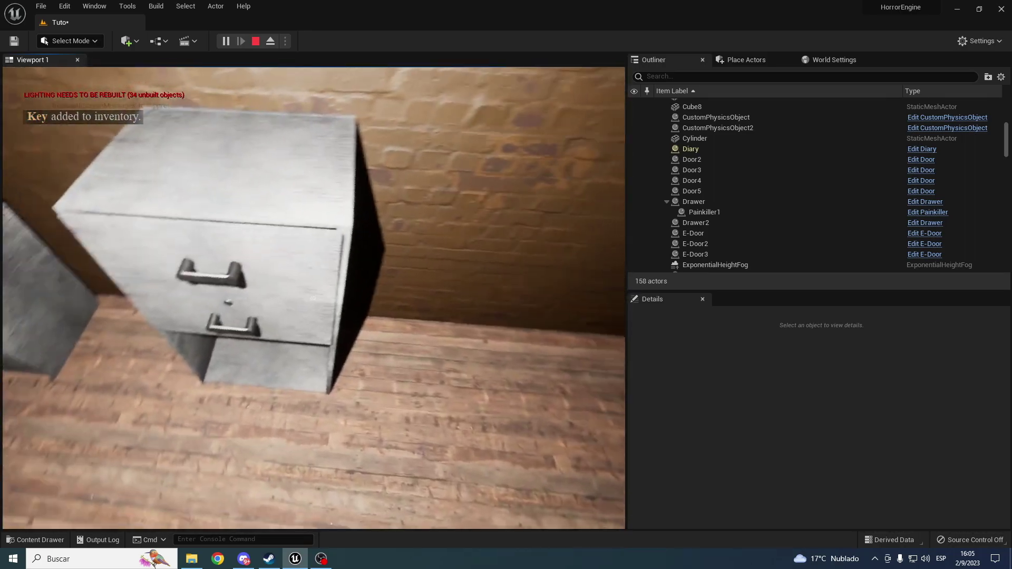
pyautogui.press('Tab')
pyautogui.press('e')
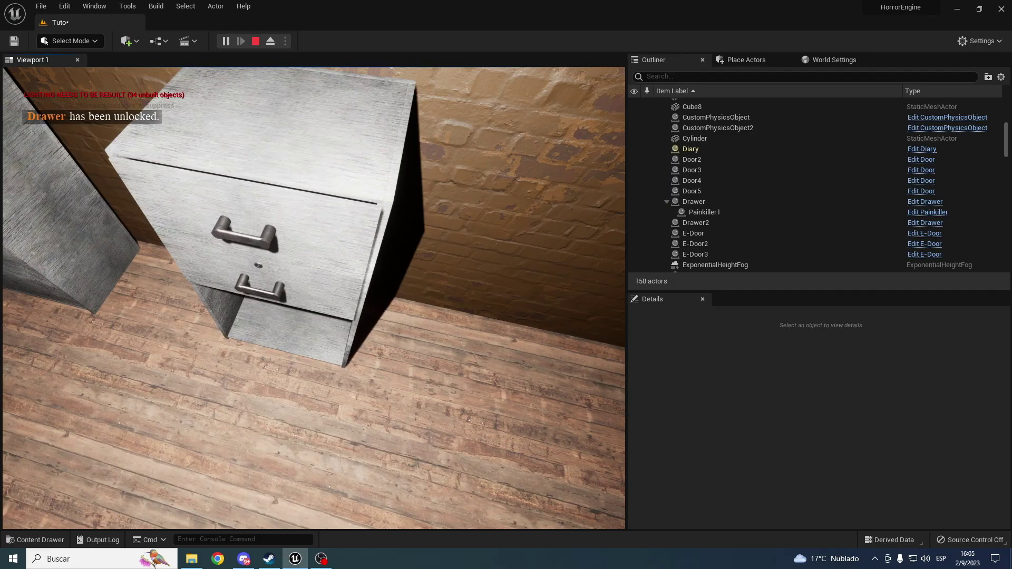
pyautogui.press('e')
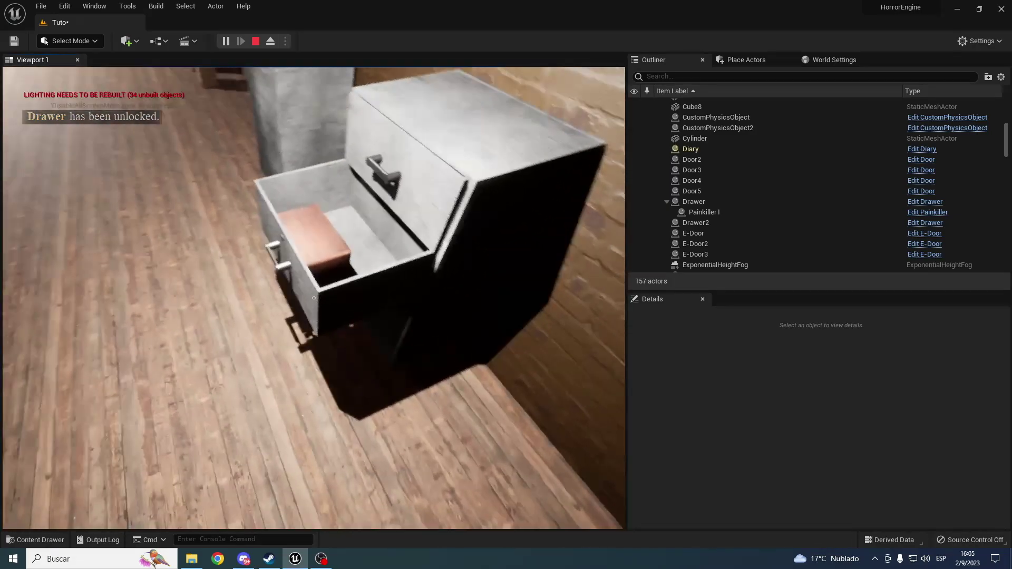
pyautogui.press('w')
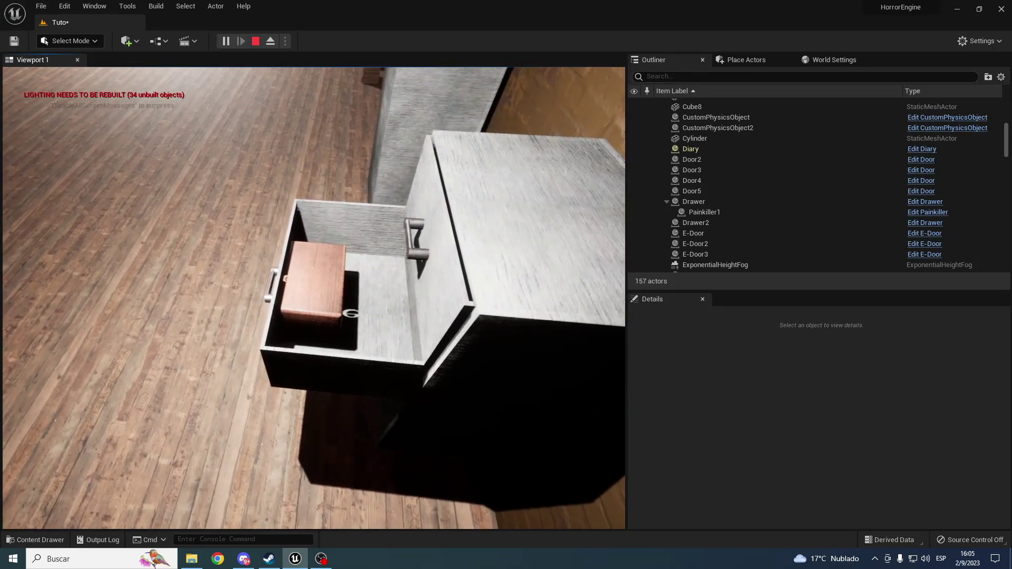
pyautogui.press('Escape')
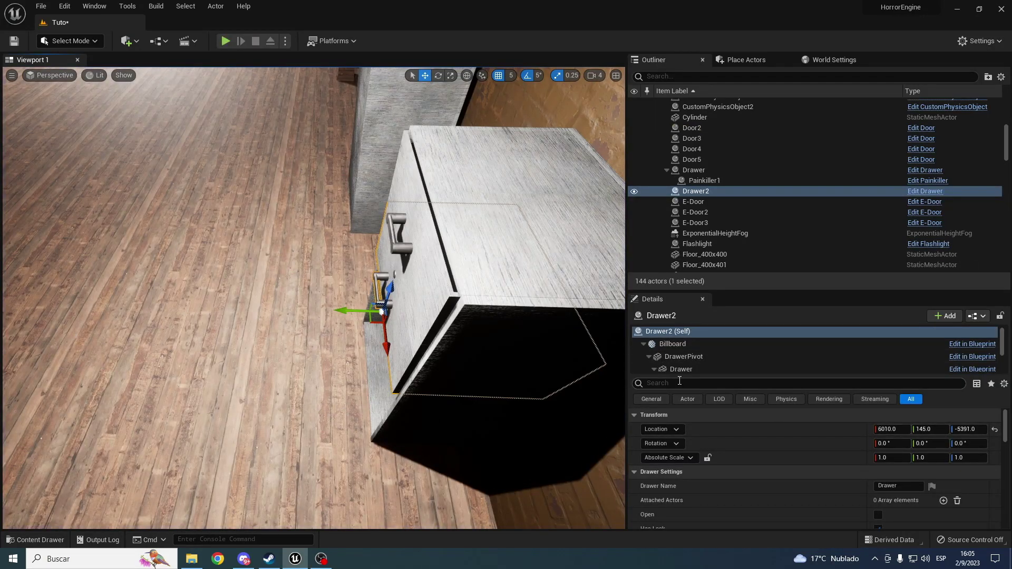
# - Check the Y location of Drawer2's Radio component in Details
pyautogui.scroll(-3, 683, 363)
pyautogui.click(683, 365)
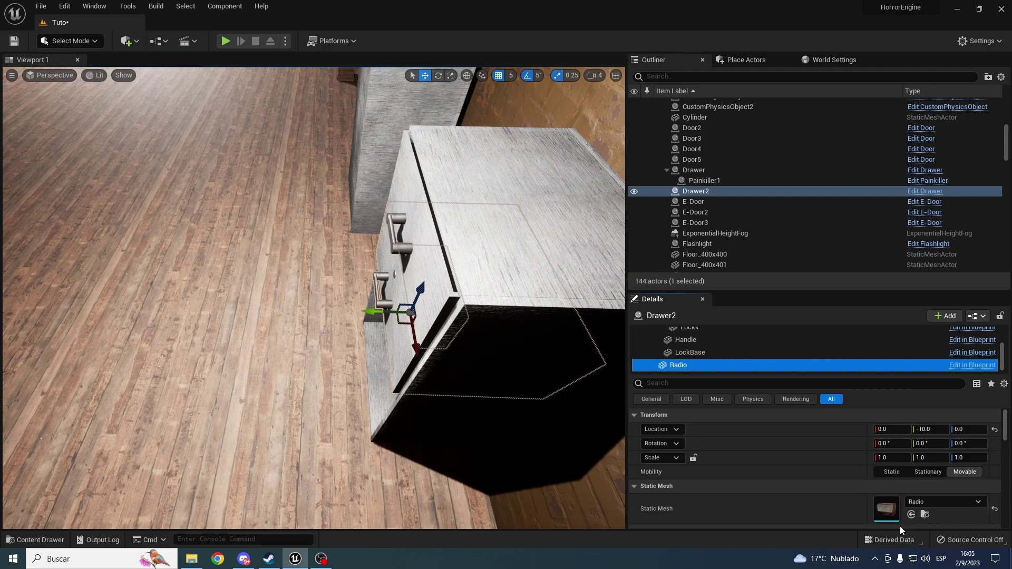
pyautogui.scroll(-3, 875, 482)
pyautogui.scroll(-2, 864, 480)
pyautogui.scroll(5, 748, 477)
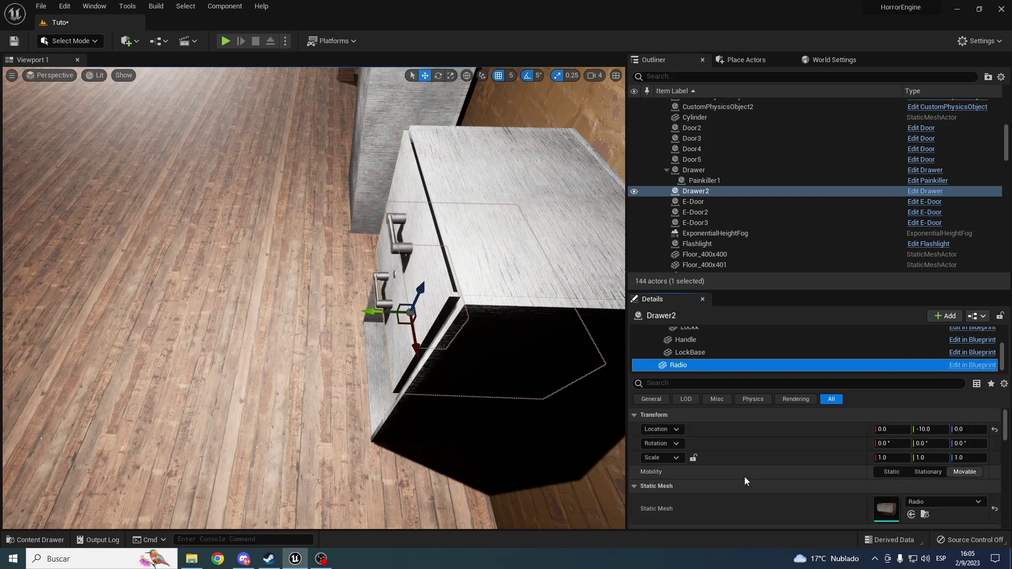
pyautogui.click(930, 430)
pyautogui.write('-13')
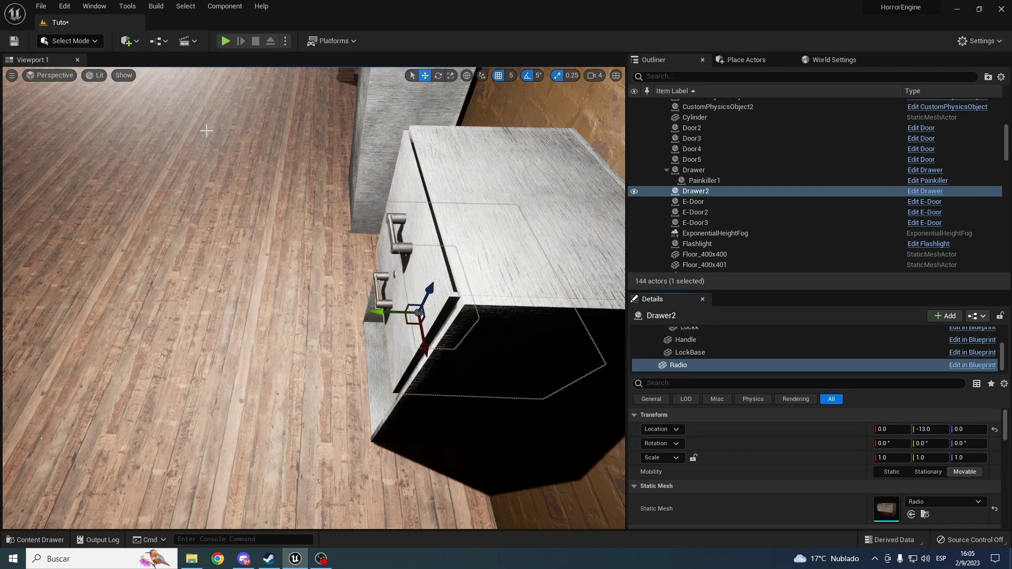
# - Start a playtest, take the painkiller from the upper drawer, and pick up the key
pyautogui.hotkey('alt', 'p')
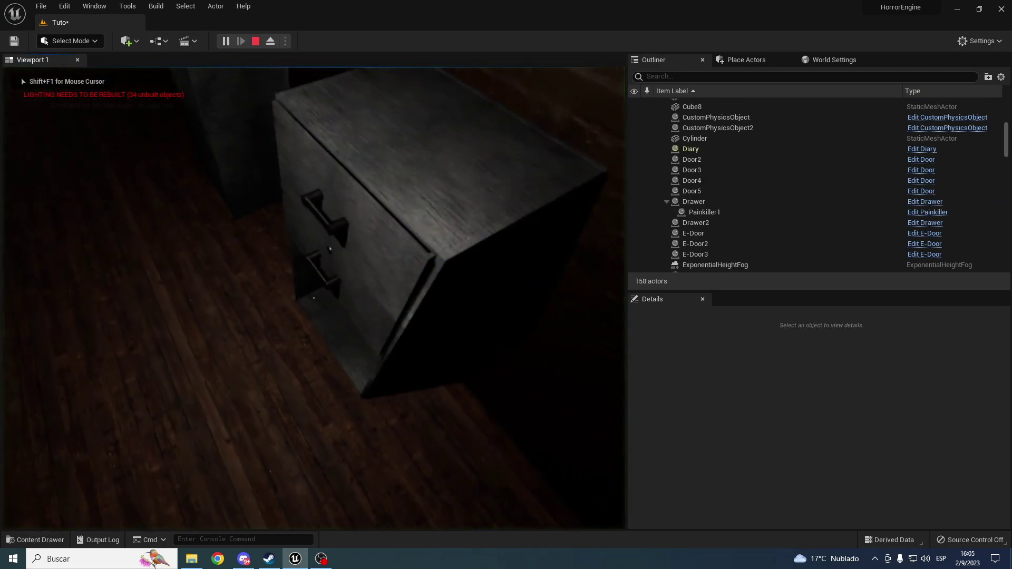
pyautogui.press('e')
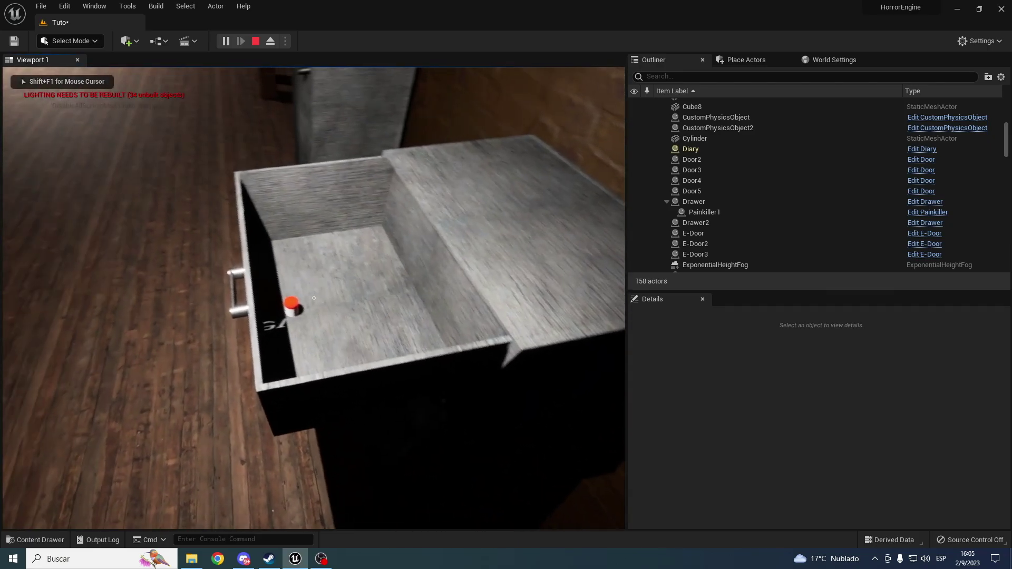
pyautogui.press('e')
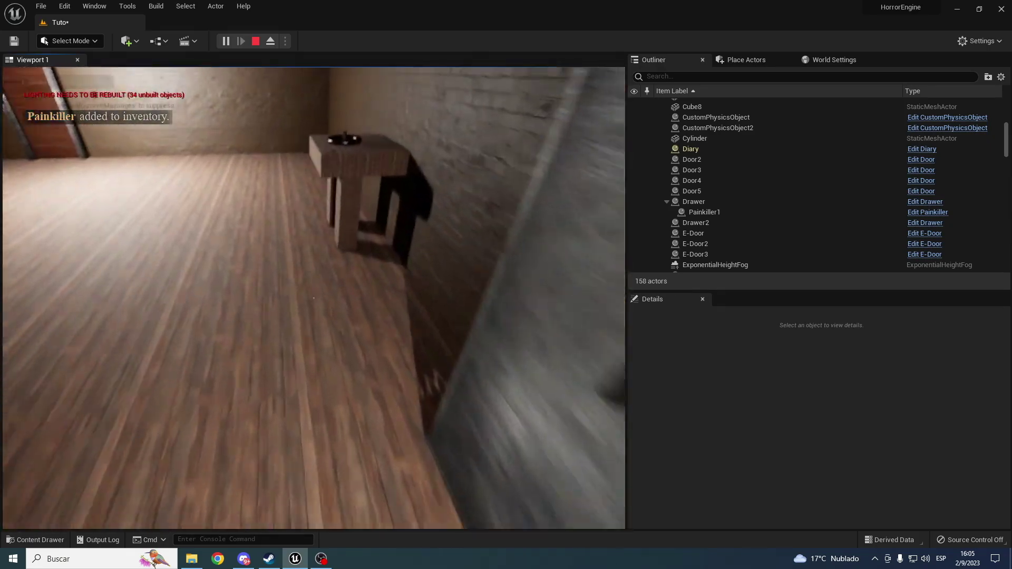
pyautogui.press('w')
pyautogui.press('e')
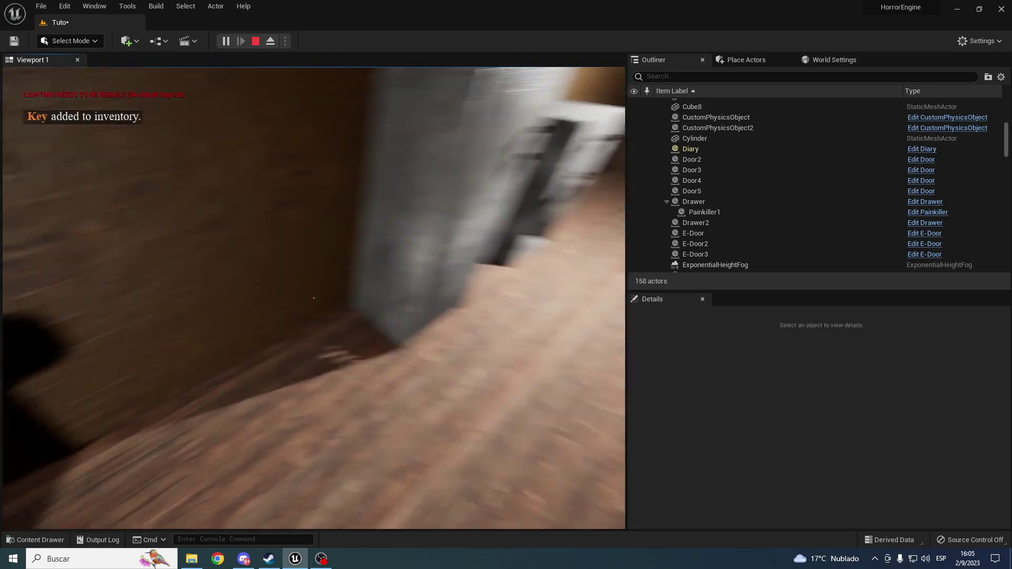
# - Unlock and open the lower drawer with the key, view the radio, then stop play
pyautogui.press('w')
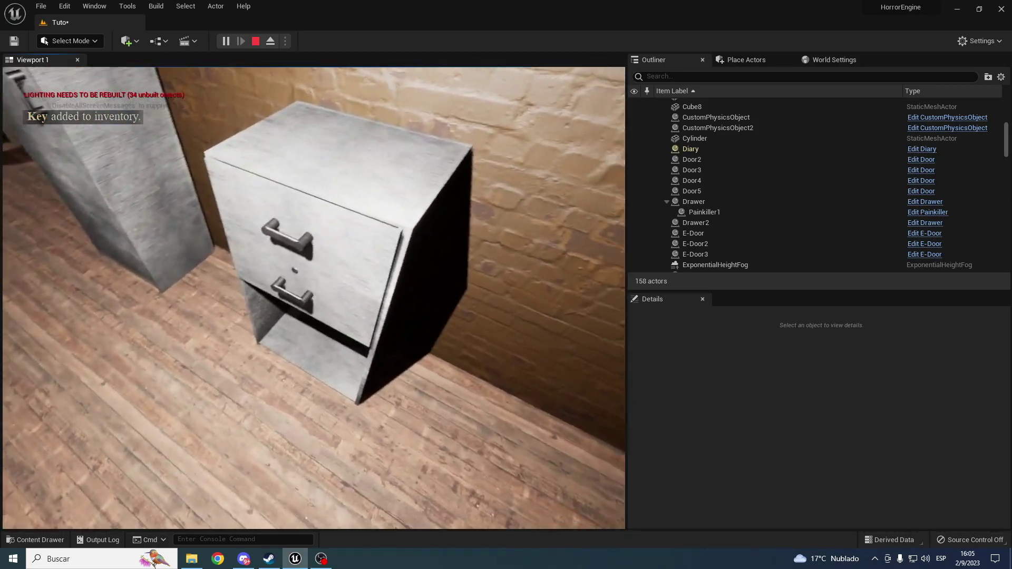
pyautogui.press('Tab')
pyautogui.press('e')
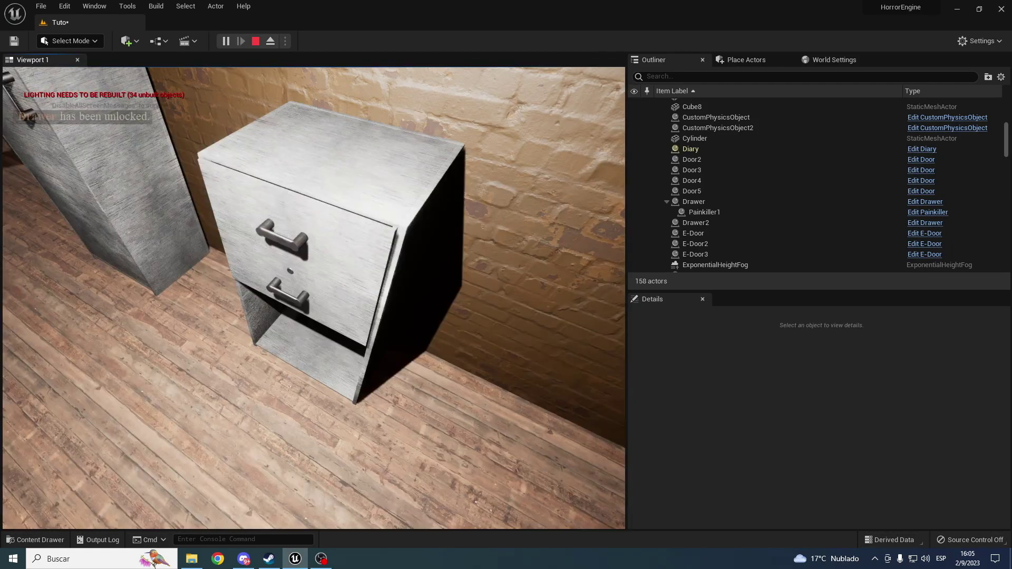
pyautogui.press('e')
pyautogui.press('w')
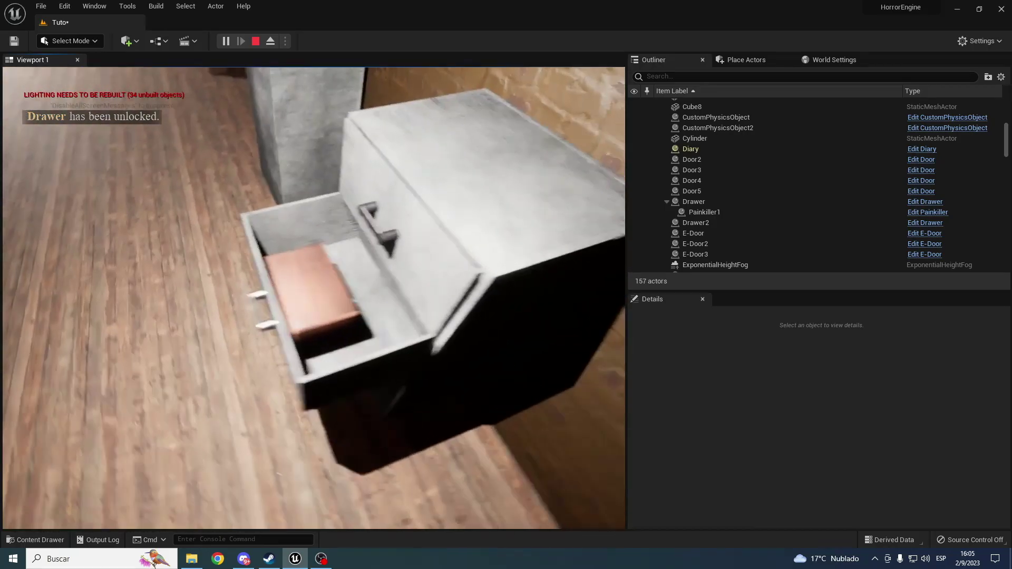
pyautogui.press('a')
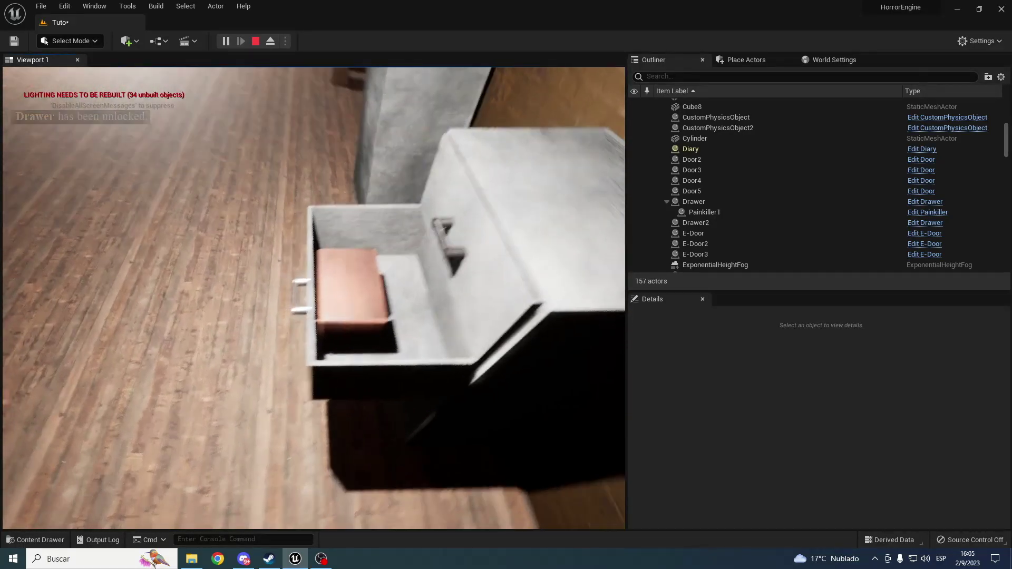
pyautogui.press('s')
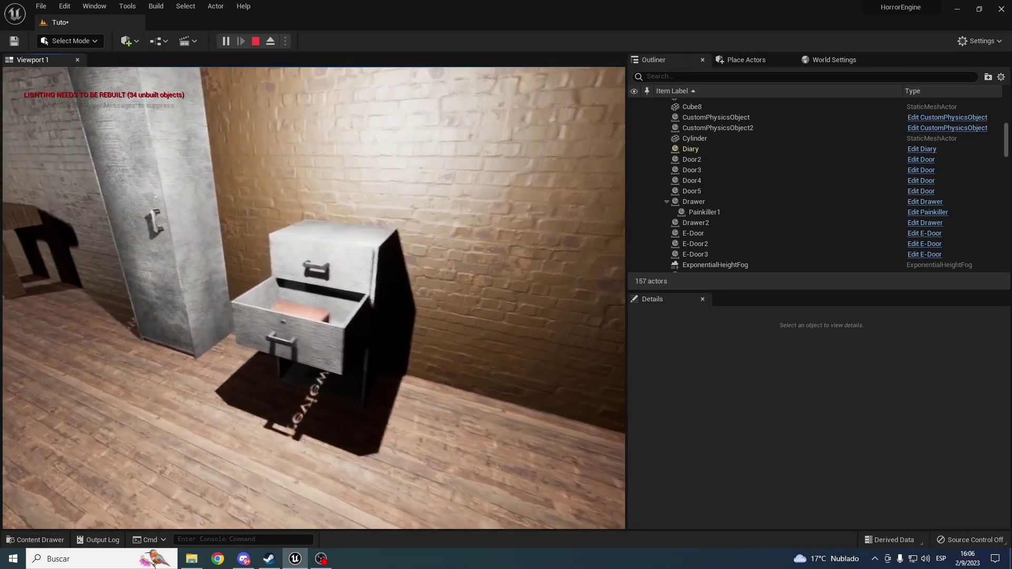
pyautogui.press('Escape')
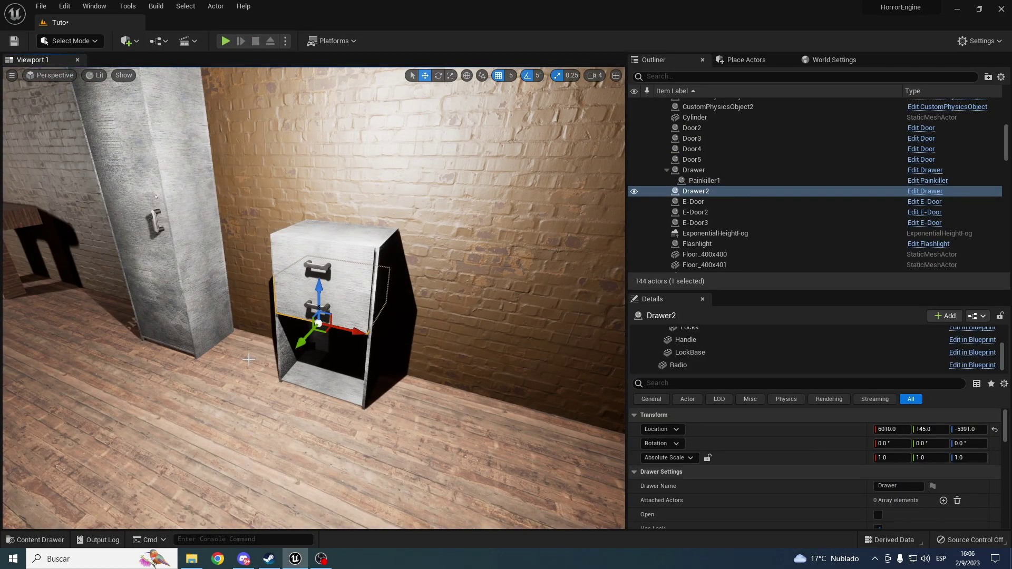
# - Select CabinetBase and locate its current grey wood material in the Content Browser
pyautogui.moveTo(249, 359); pyautogui.dragTo(248, 359, button='right')
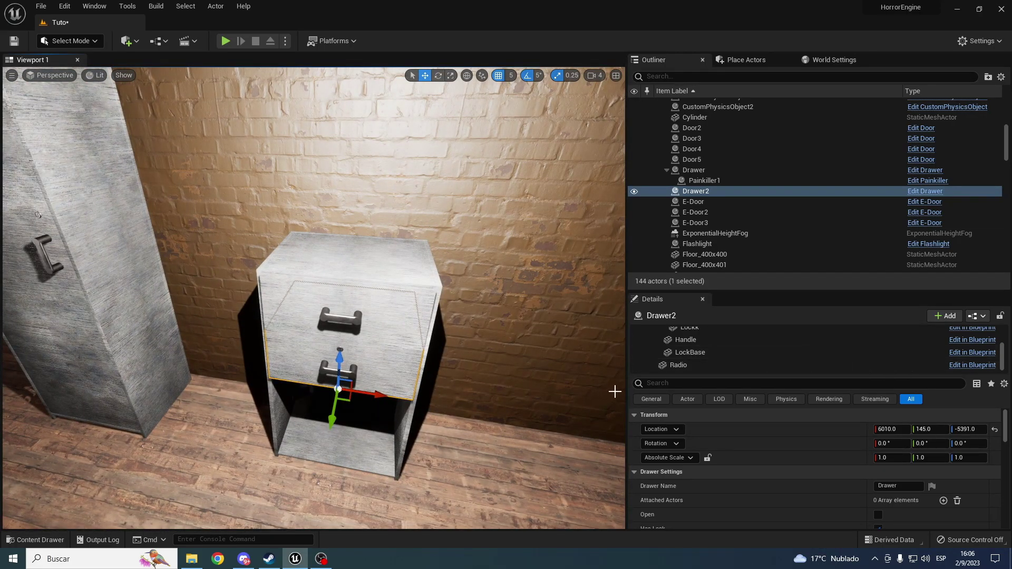
pyautogui.moveTo(341, 328); pyautogui.dragTo(341, 328, button='right')
pyautogui.click(319, 297)
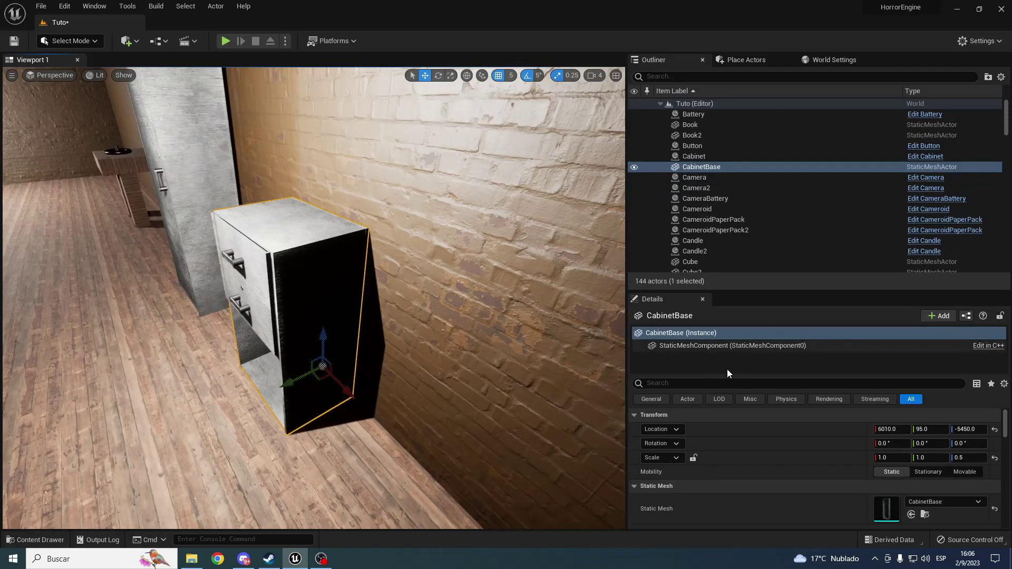
pyautogui.scroll(-3, 896, 458)
pyautogui.click(926, 505)
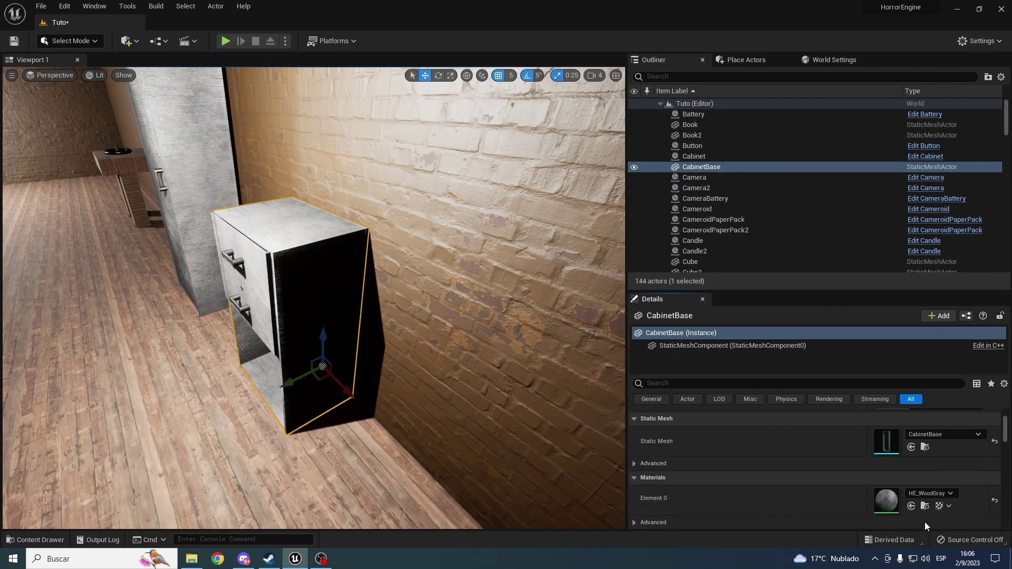
pyautogui.click(926, 505)
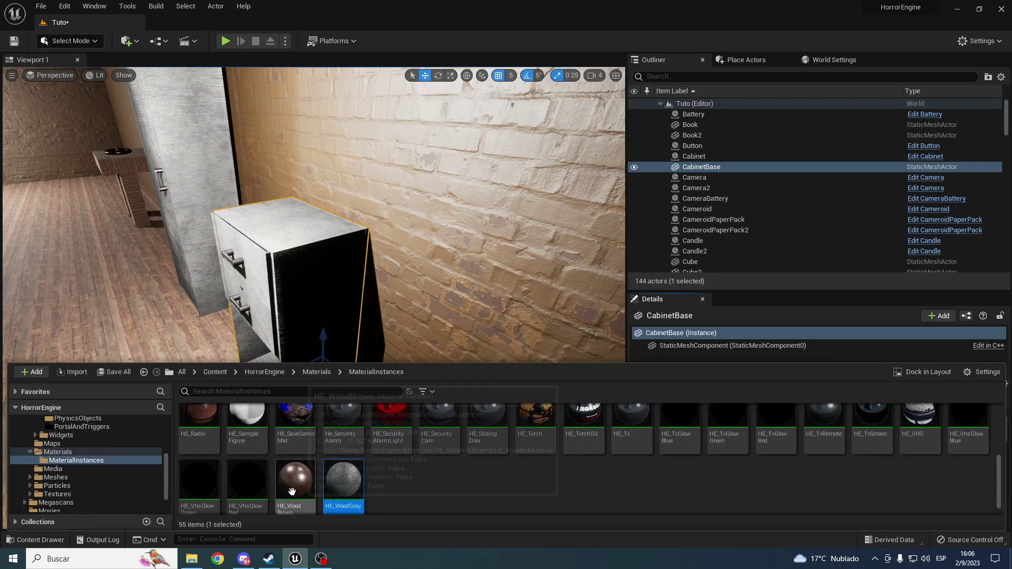
# - Drag HE_WoodBrown from the Content Browser onto CabinetBase's Element 0 material slot
pyautogui.moveTo(365, 482); pyautogui.dragTo(899, 507)
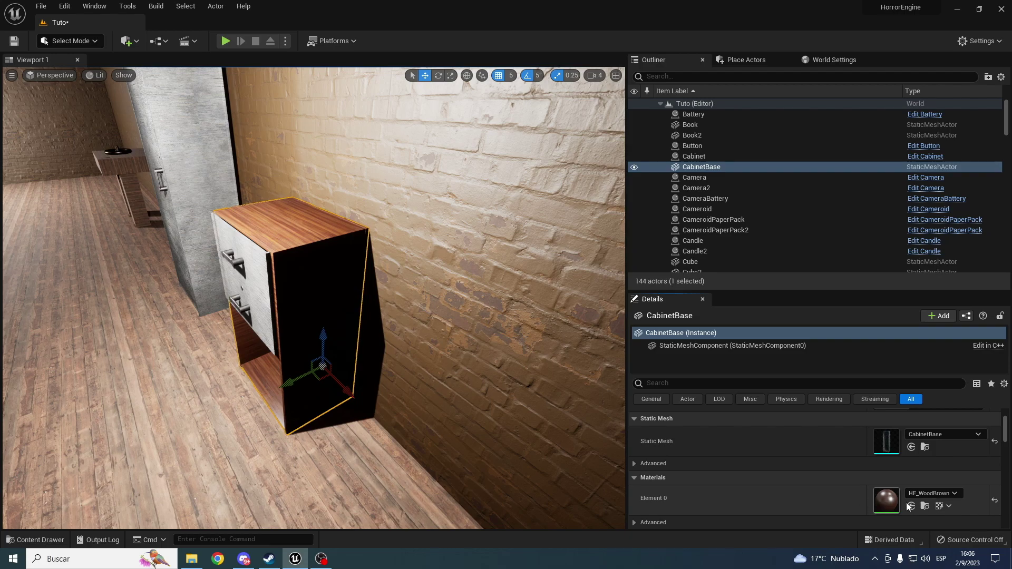
pyautogui.click(925, 506)
pyautogui.moveTo(298, 465); pyautogui.dragTo(865, 453)
pyautogui.click(925, 506)
pyautogui.rightClick(282, 482)
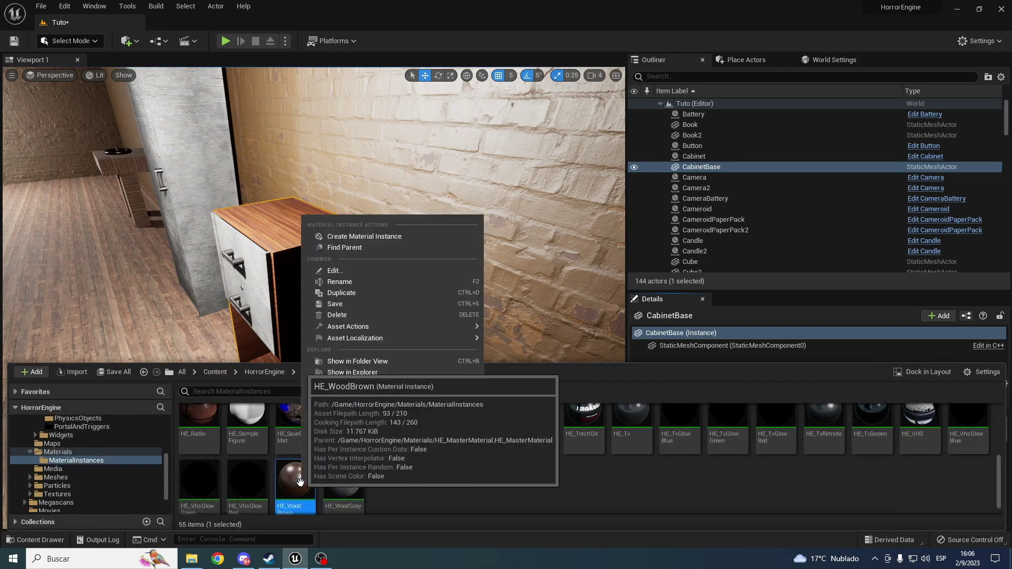
pyautogui.click(345, 290)
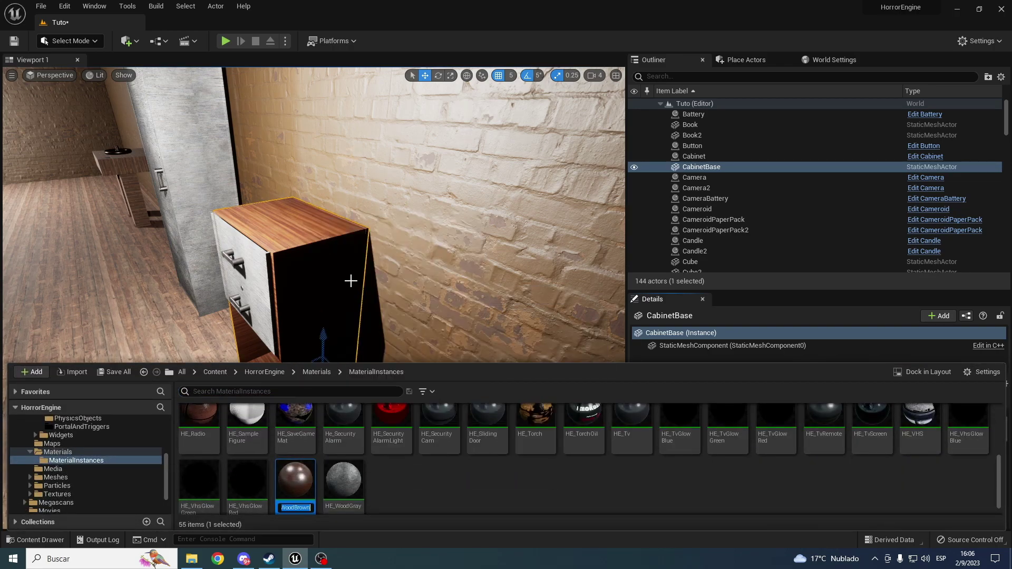
pyautogui.click(407, 499)
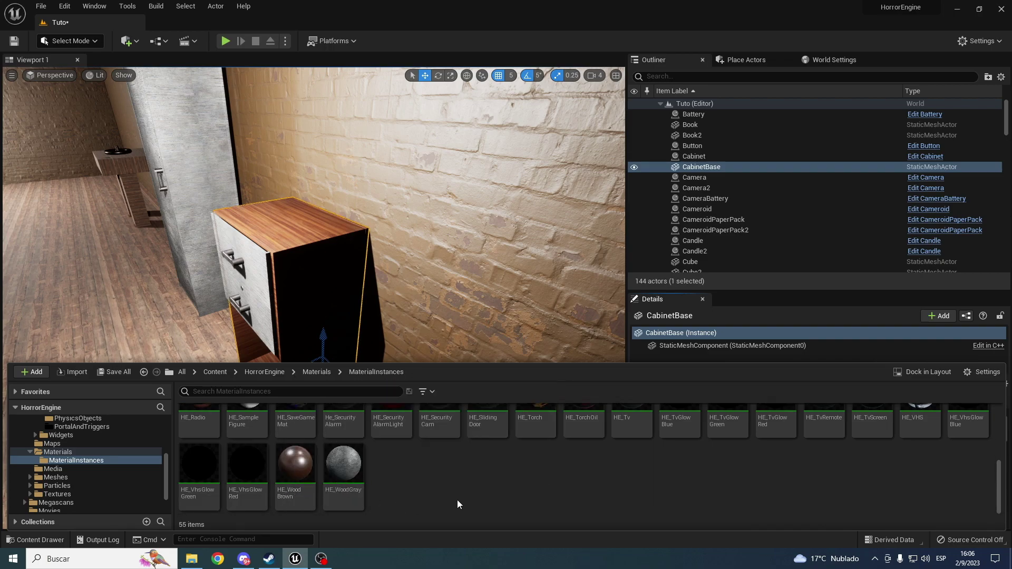
pyautogui.moveTo(301, 491); pyautogui.dragTo(931, 507)
# - Search the Element 0 material list for HE_WoodBrown and keep it assigned
pyautogui.click(928, 493)
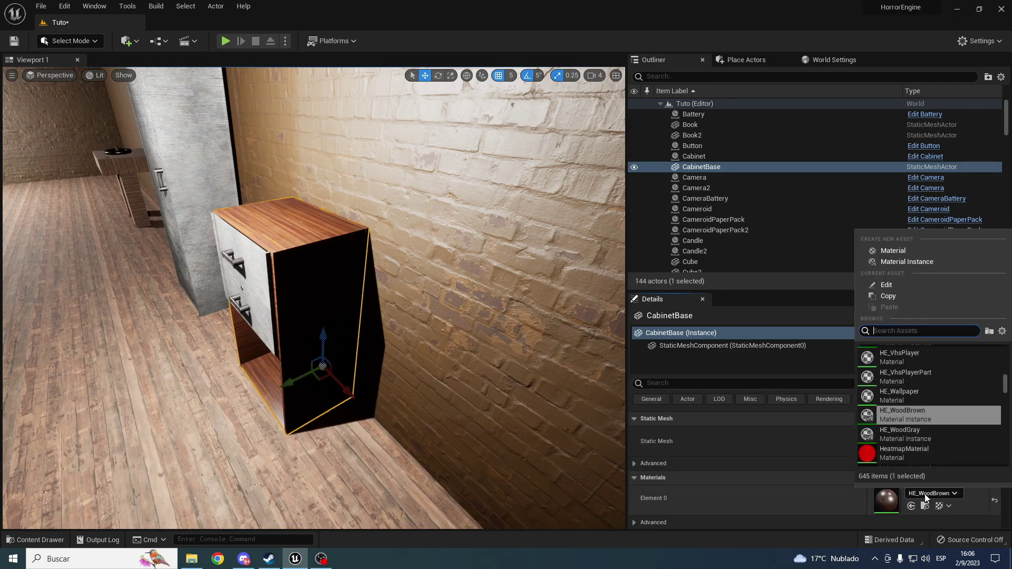
pyautogui.click(872, 335)
pyautogui.write('HE_WoodBrown')
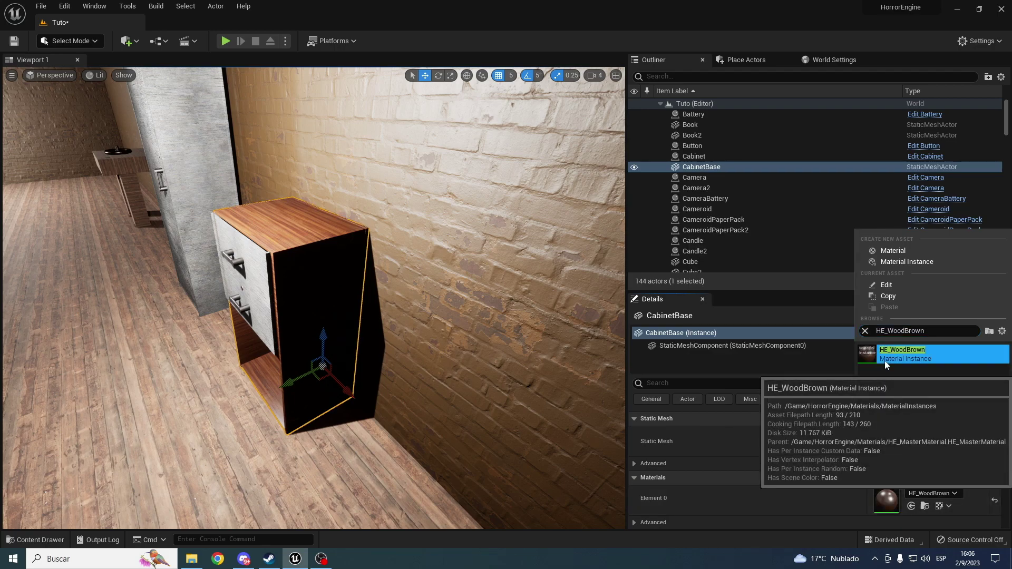
pyautogui.click(787, 522)
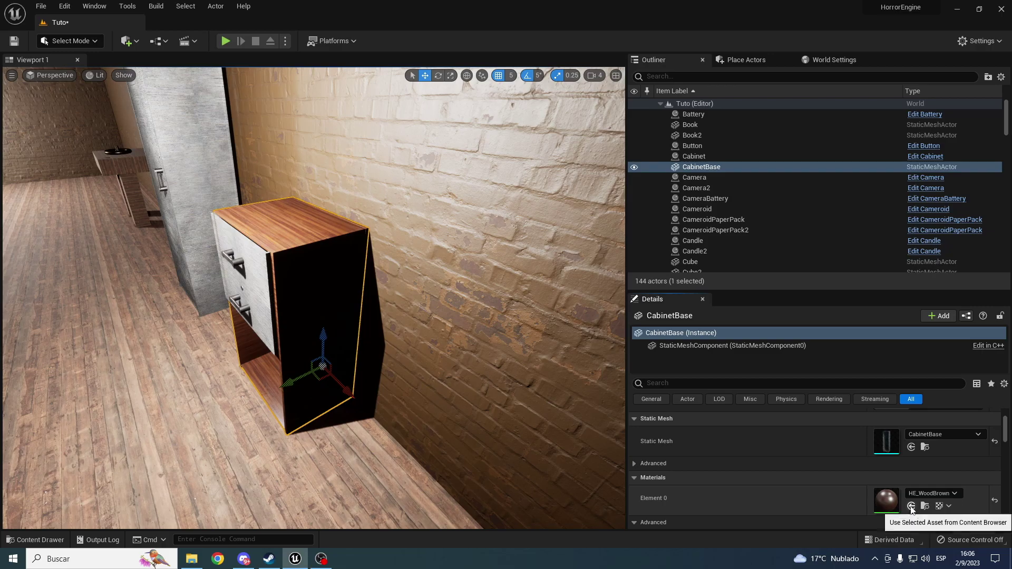
pyautogui.moveTo(393, 400); pyautogui.dragTo(393, 400, button='right')
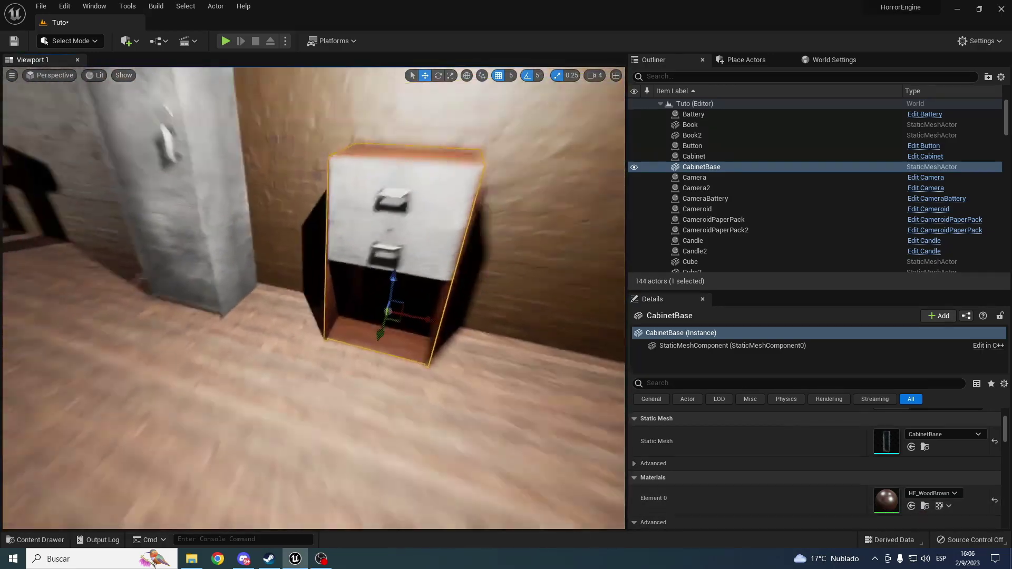
# - Apply HE_WoodBrown to Element 0 of the lower Drawer2's drawer mesh
pyautogui.click(316, 317)
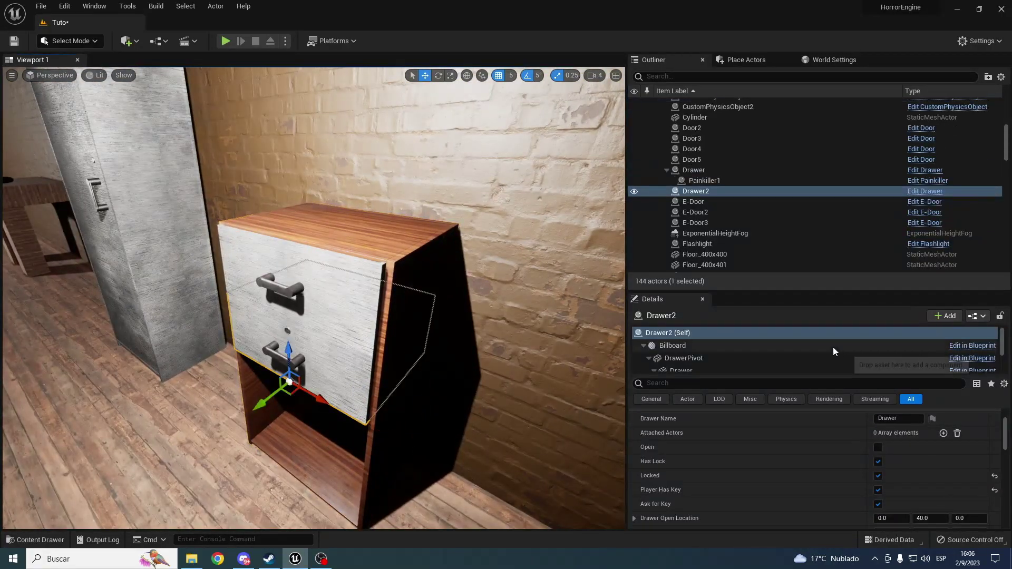
pyautogui.click(685, 359)
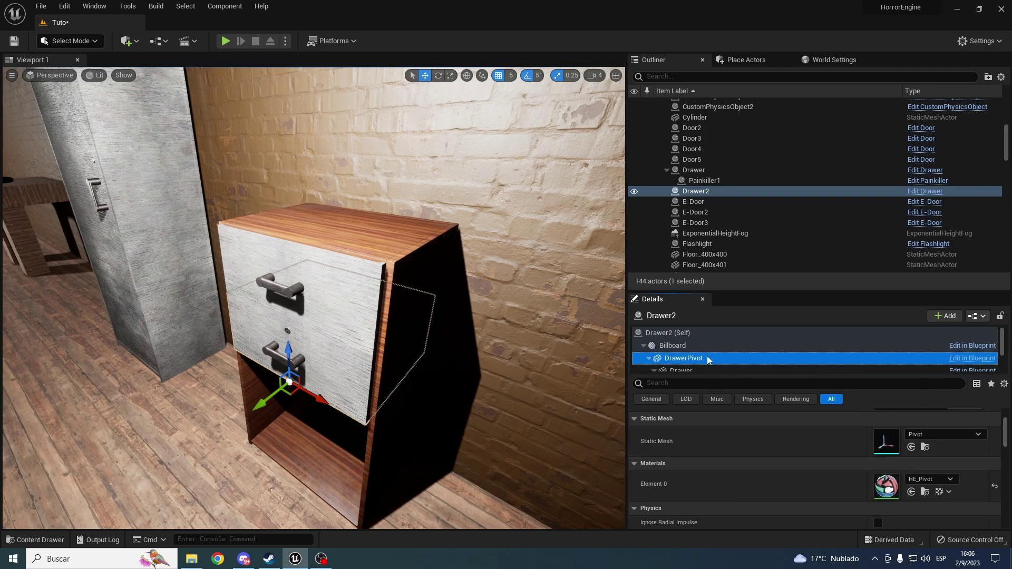
pyautogui.click(706, 370)
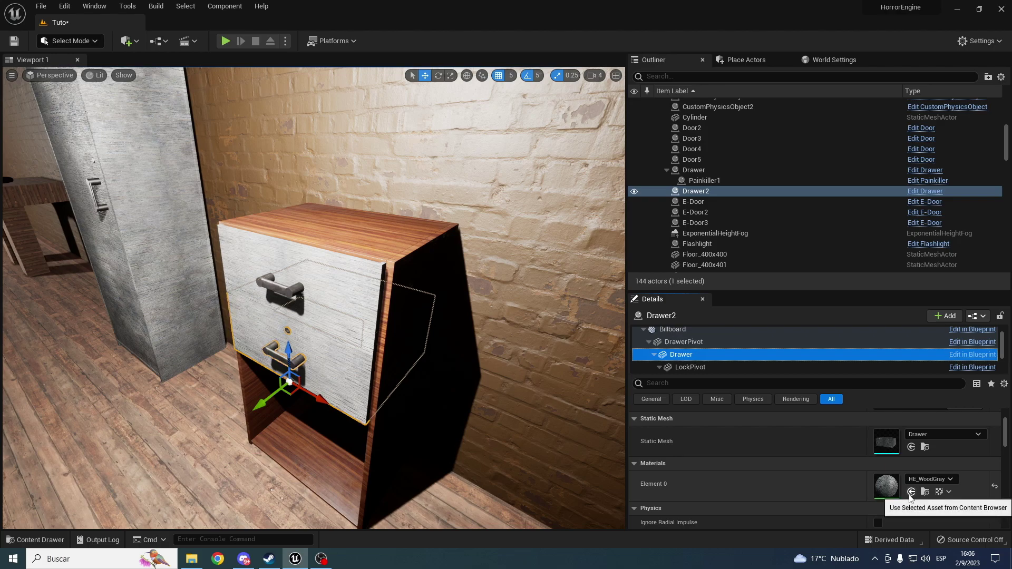
pyautogui.hotkey('ctrl', 'space')
pyautogui.click(294, 482)
pyautogui.click(803, 476)
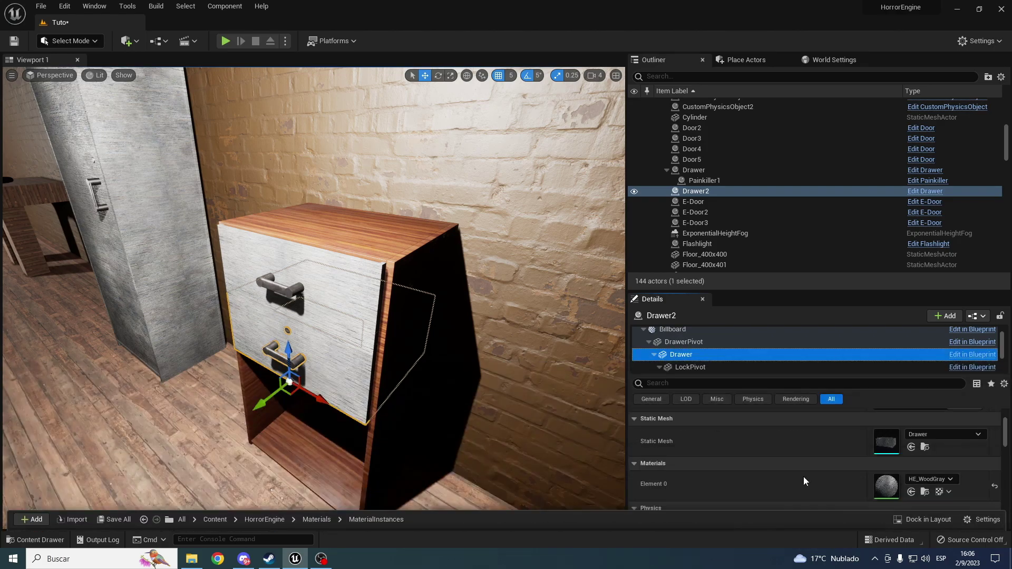
pyautogui.click(910, 491)
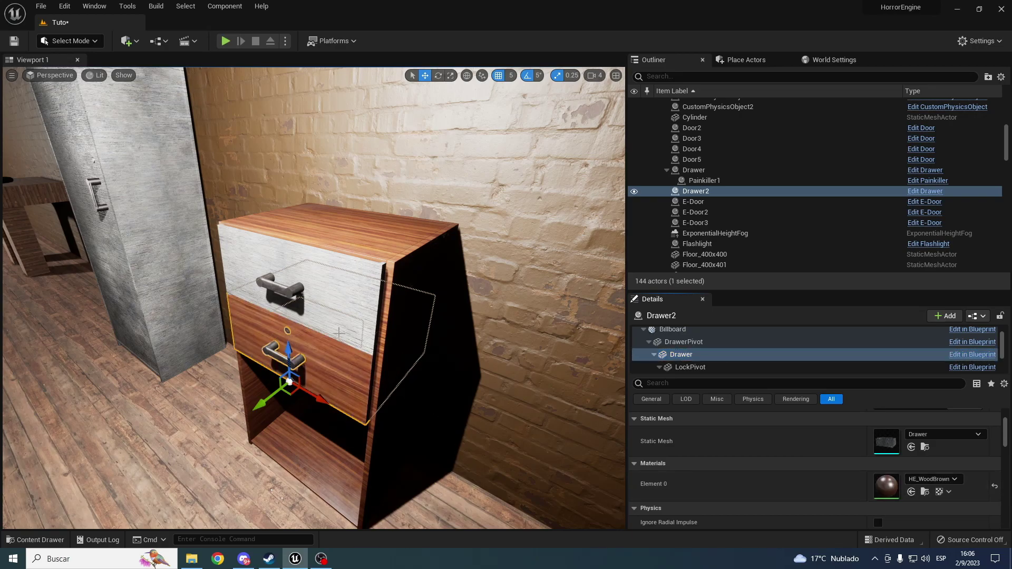
# - Apply HE_WoodBrown to the upper Drawer's mesh as well
pyautogui.click(337, 303)
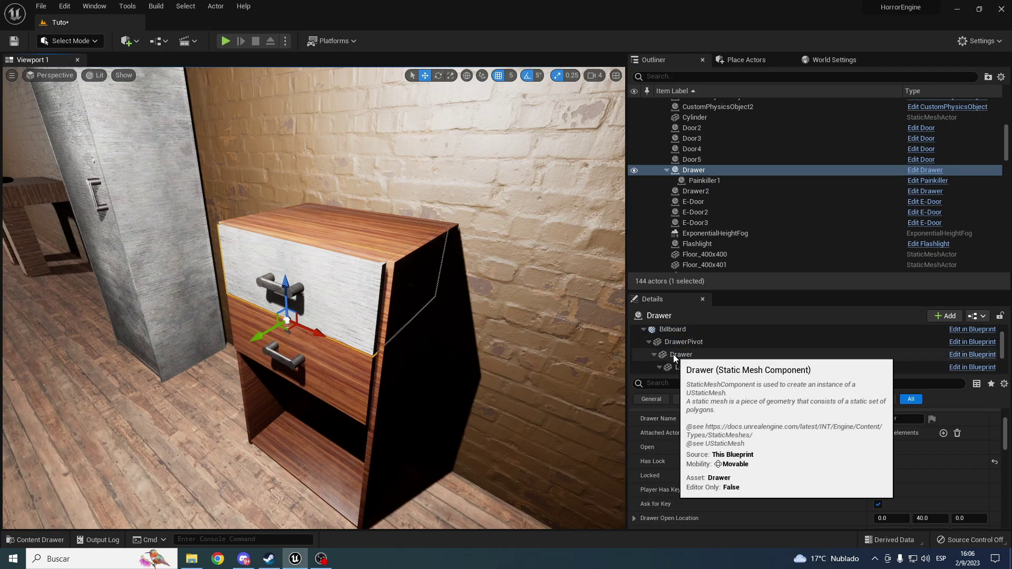
pyautogui.click(673, 354)
pyautogui.click(911, 492)
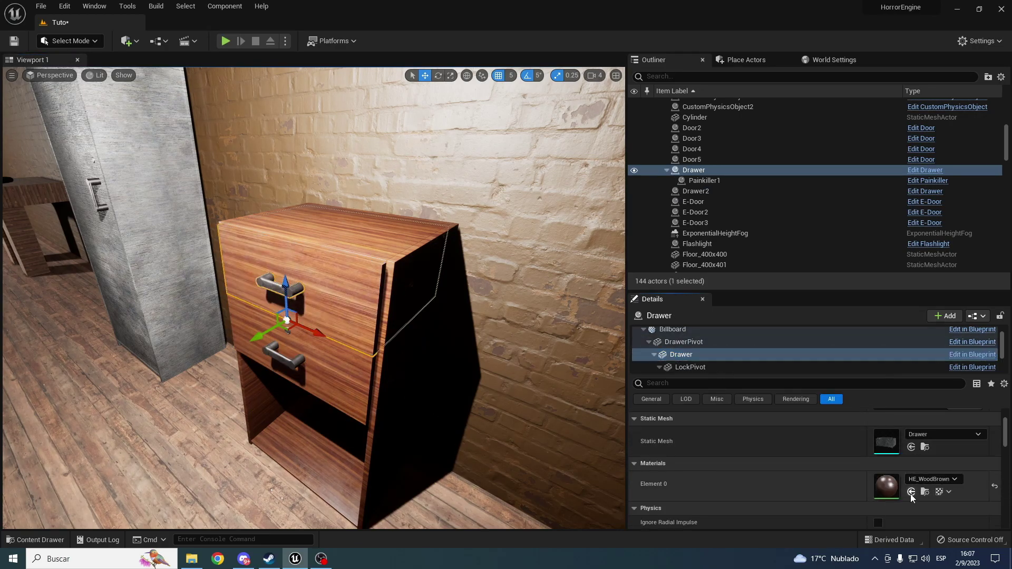
pyautogui.moveTo(399, 309); pyautogui.dragTo(338, 311, button='right')
pyautogui.click(400, 309)
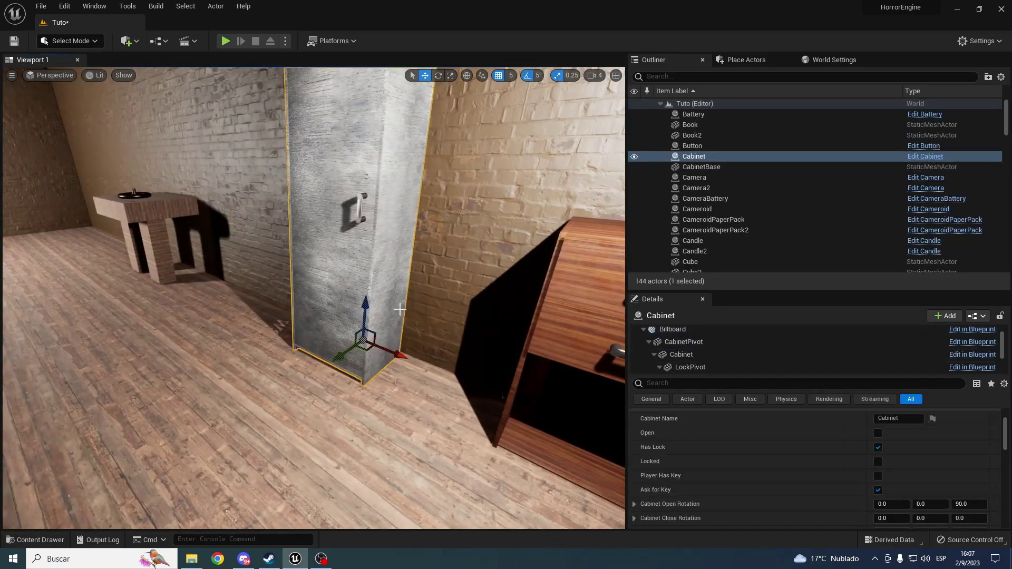